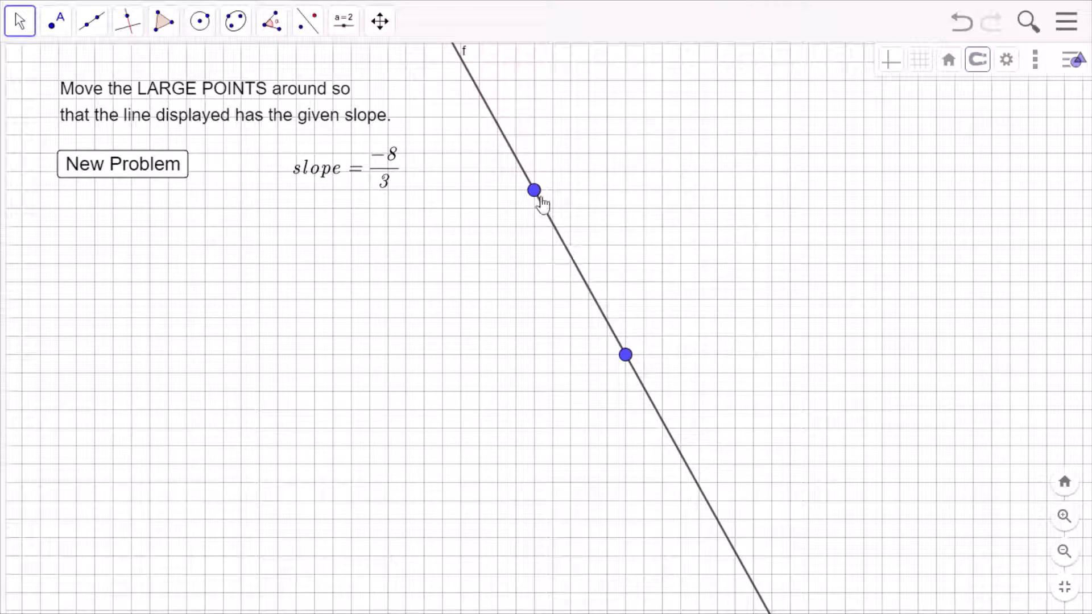
- Try out the finished slope activity by moving the two large points to several grid positions, including overlapping and vertically aligned
{"action": "left_click_drag", "start_coordinate": [537, 196], "coordinate": [537, 416]}
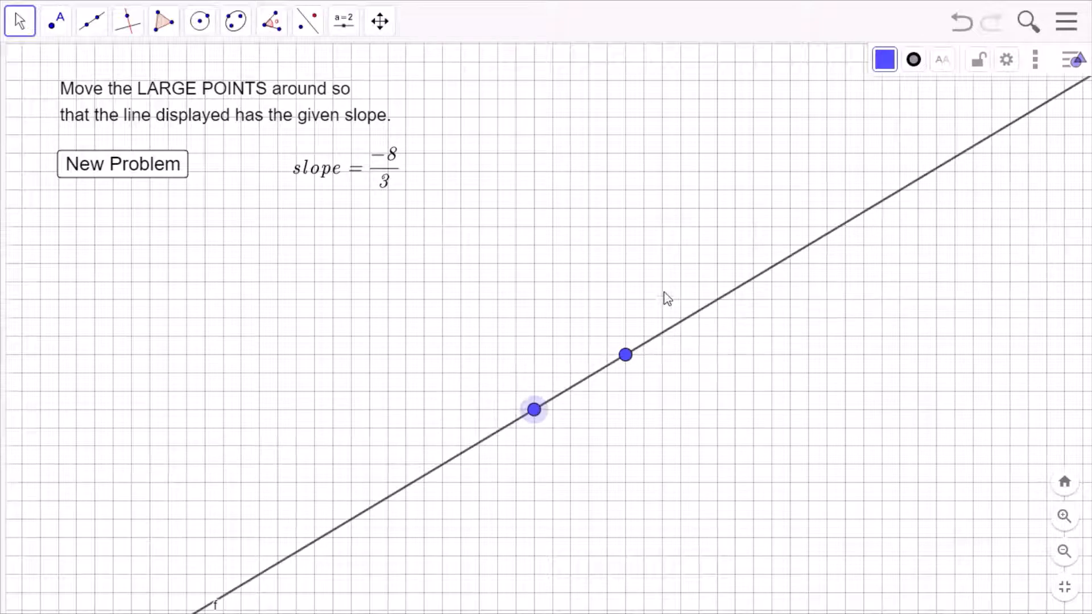
{"action": "left_click_drag", "start_coordinate": [626, 355], "coordinate": [545, 235]}
{"action": "left_click_drag", "start_coordinate": [539, 412], "coordinate": [539, 241]}
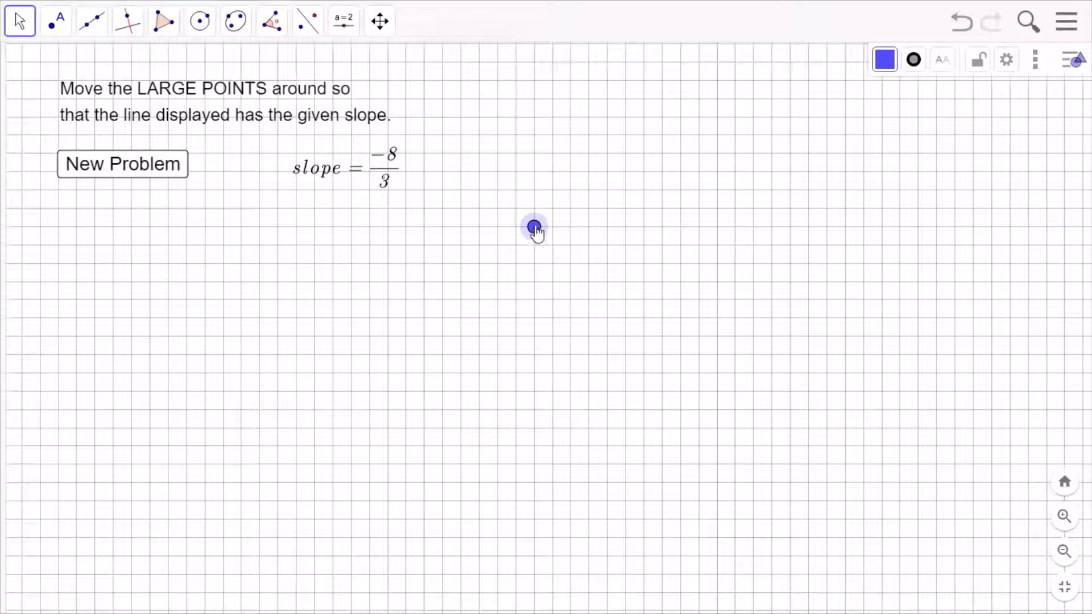
{"action": "left_click_drag", "start_coordinate": [535, 228], "coordinate": [535, 375]}
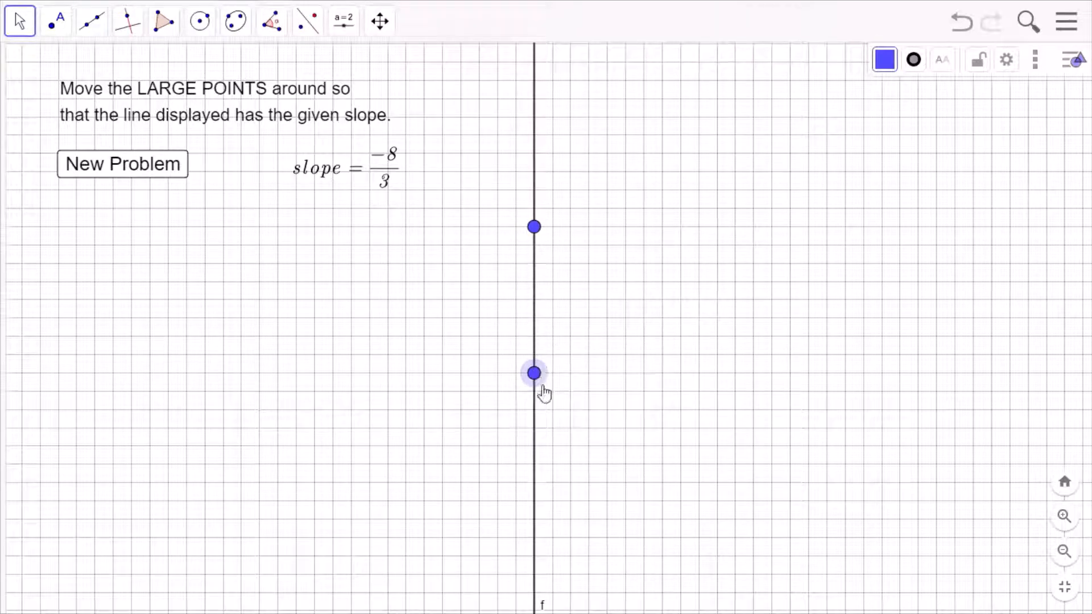
{"action": "left_click_drag", "start_coordinate": [542, 378], "coordinate": [585, 384]}
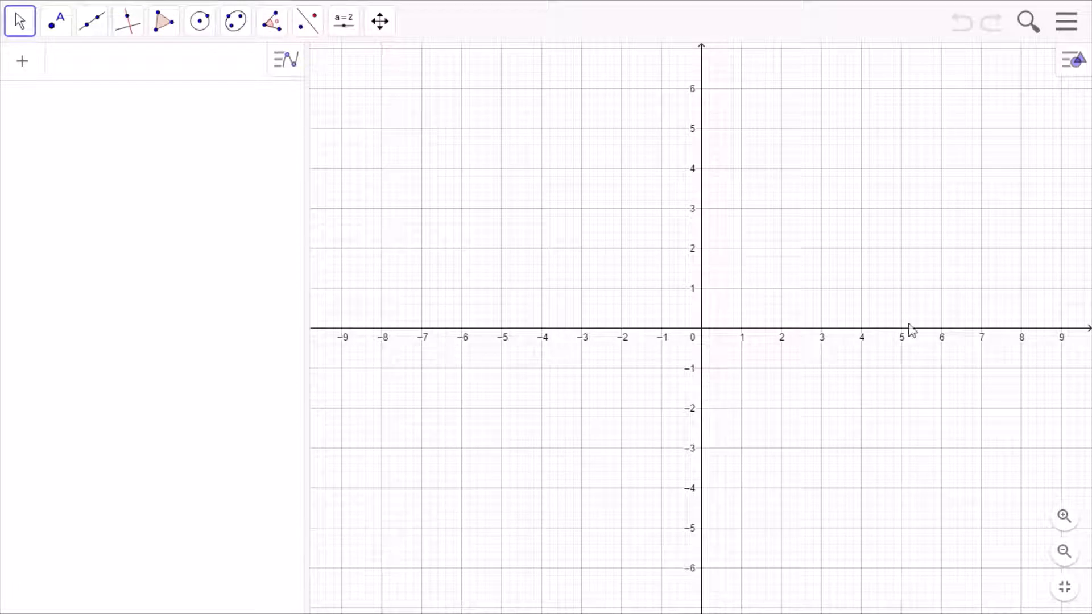
- Hide the coordinate axes in the graphics view and set the x-axis distance to 1
{"action": "right_click", "coordinate": [646, 185]}
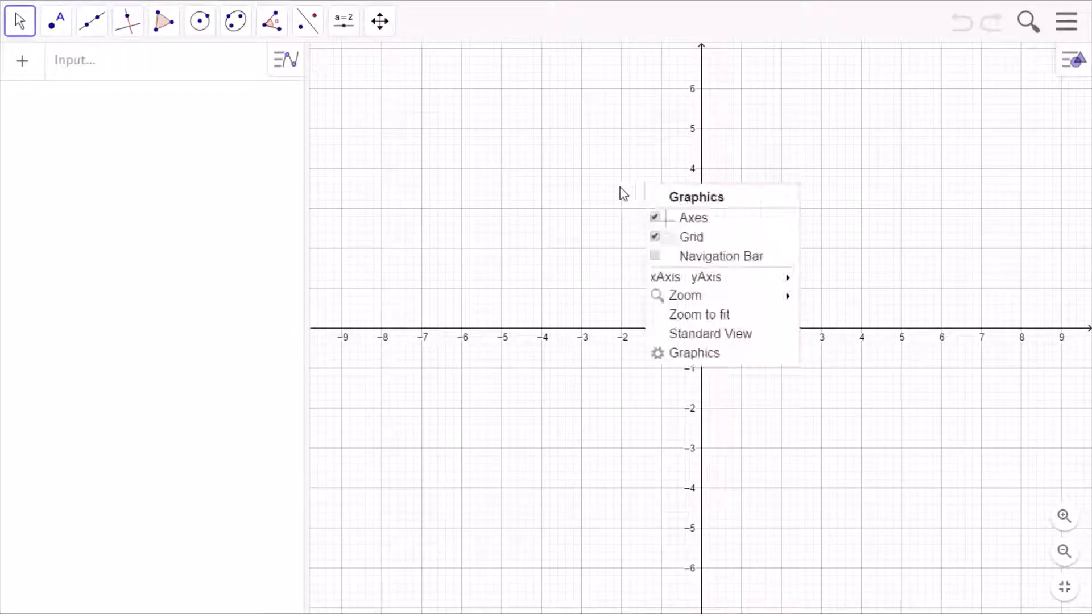
{"action": "left_click", "coordinate": [657, 218]}
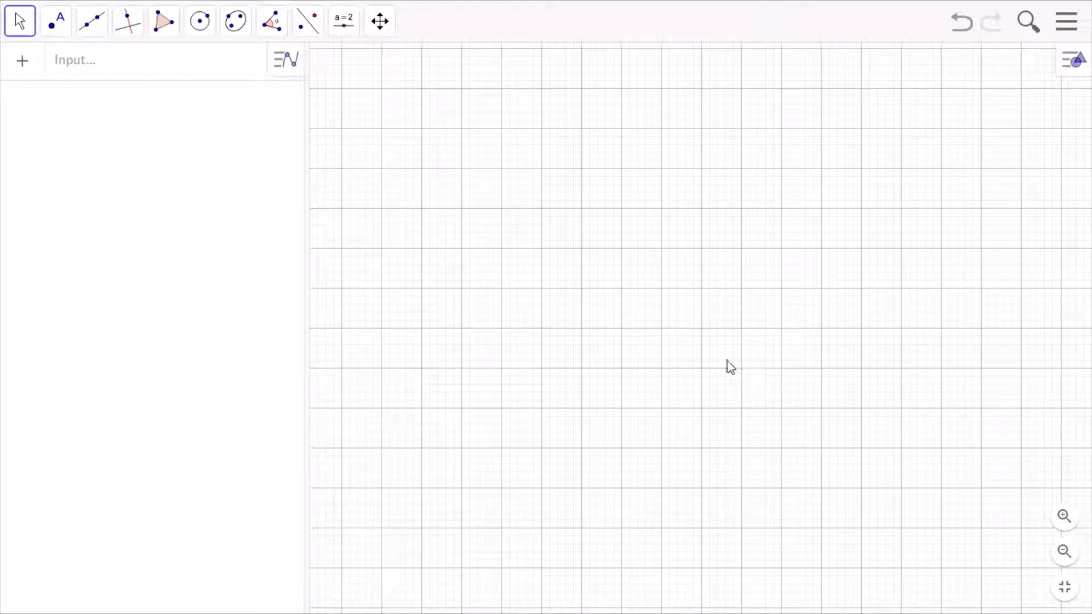
{"action": "right_click", "coordinate": [698, 272]}
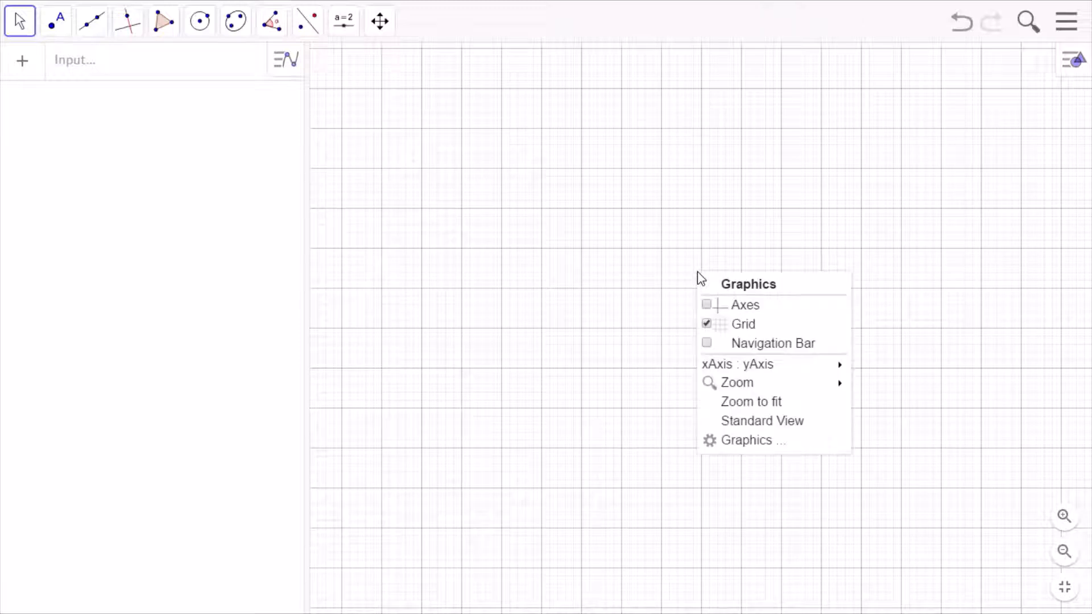
{"action": "left_click", "coordinate": [738, 449]}
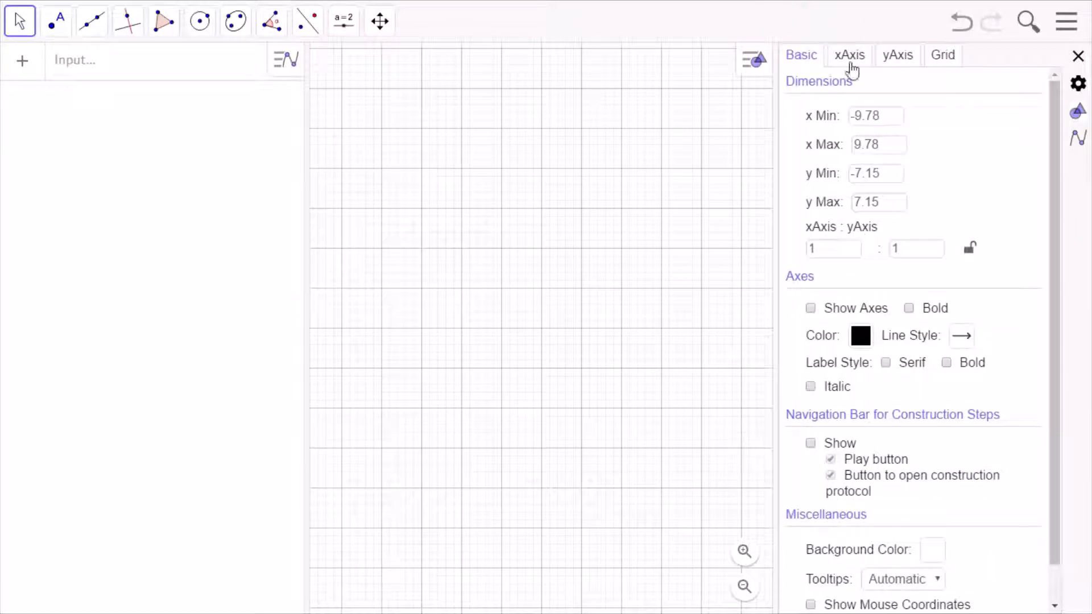
{"action": "left_click", "coordinate": [852, 63]}
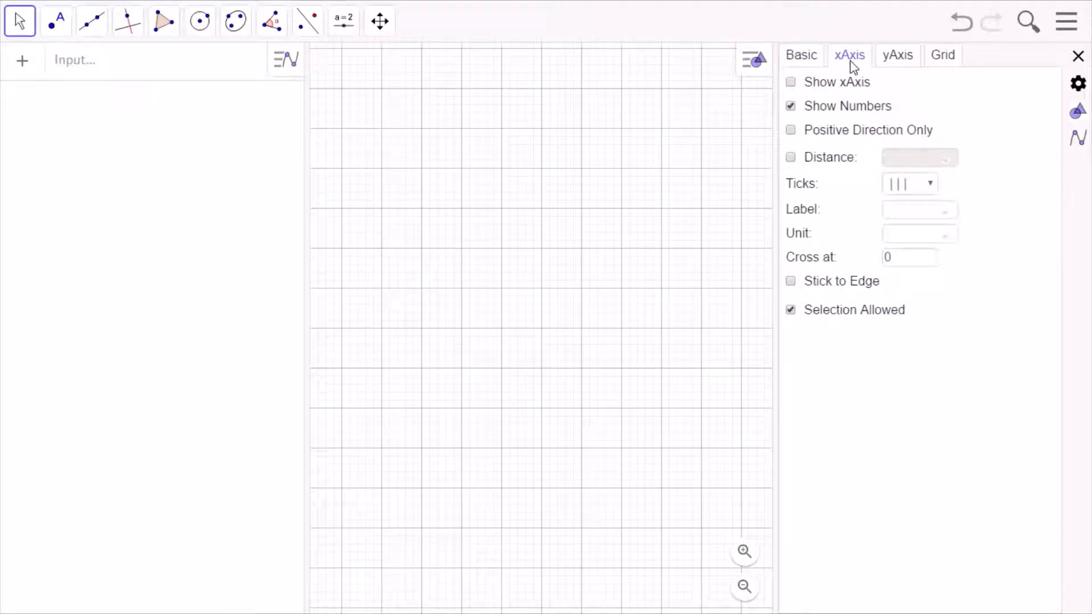
{"action": "left_click", "coordinate": [791, 159]}
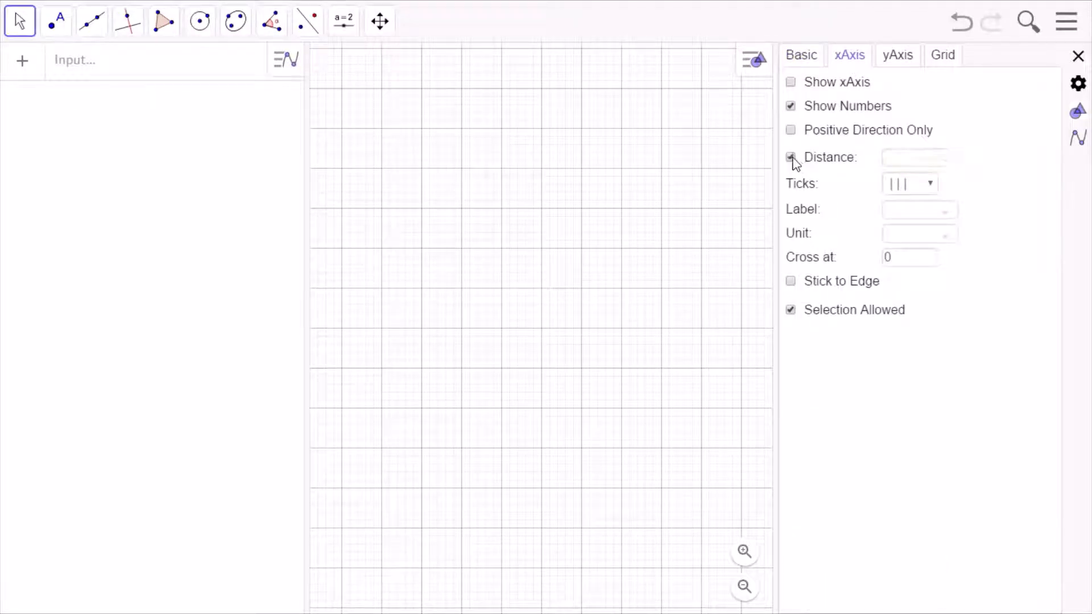
{"action": "left_click", "coordinate": [924, 158]}
{"action": "type", "text": "1"}
- Enable a fixed distance for the y-axis and set it to 1
{"action": "left_click", "coordinate": [906, 62]}
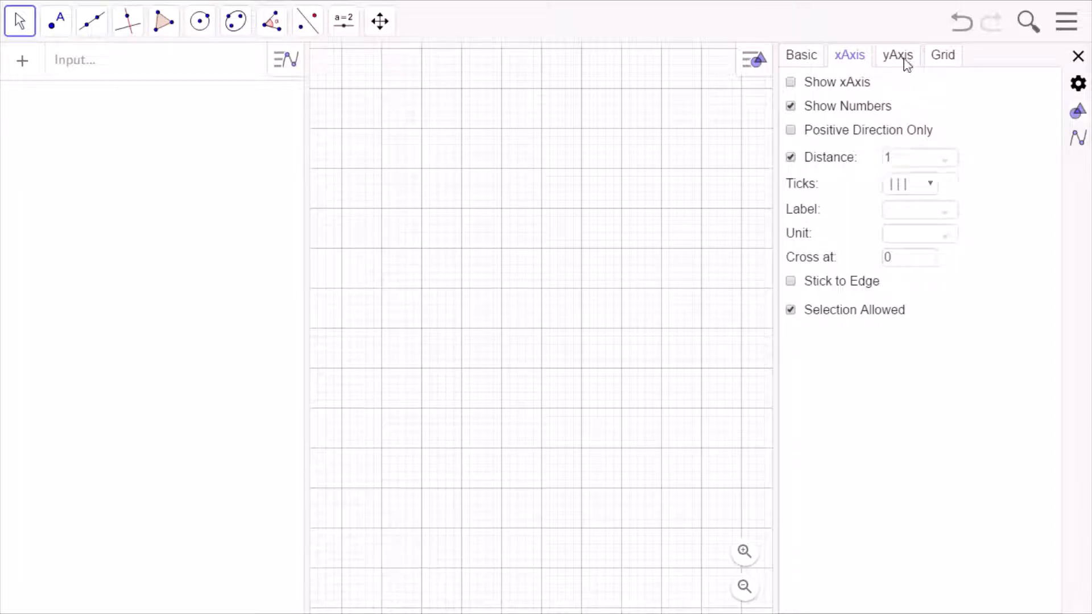
{"action": "left_click", "coordinate": [791, 159]}
{"action": "left_click", "coordinate": [921, 159]}
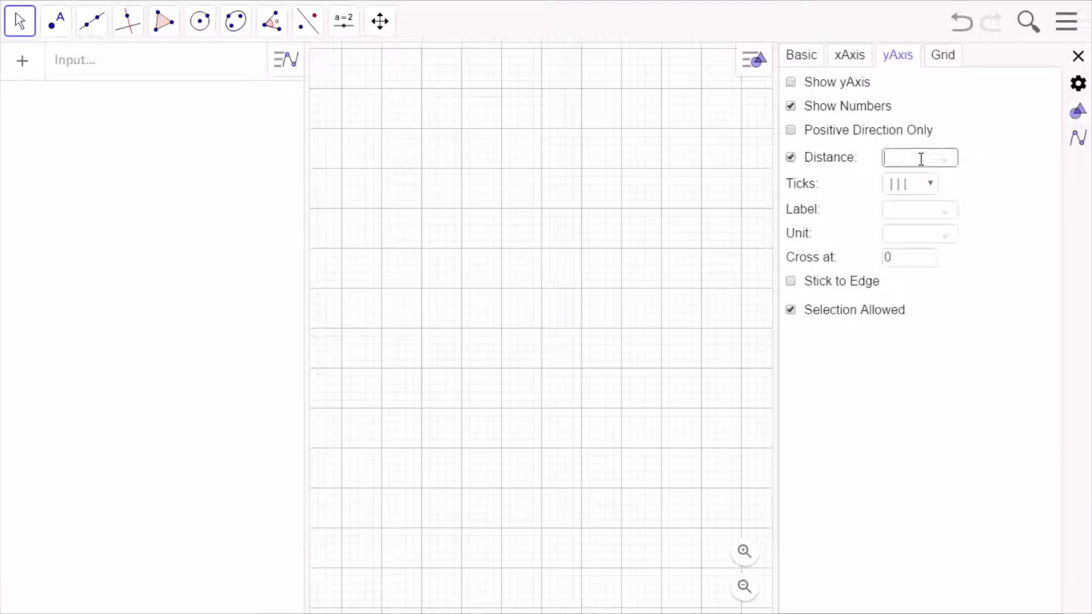
{"action": "type", "text": "1"}
- Change the grid type to Major Gridlines and close the graphics settings
{"action": "left_click", "coordinate": [944, 56]}
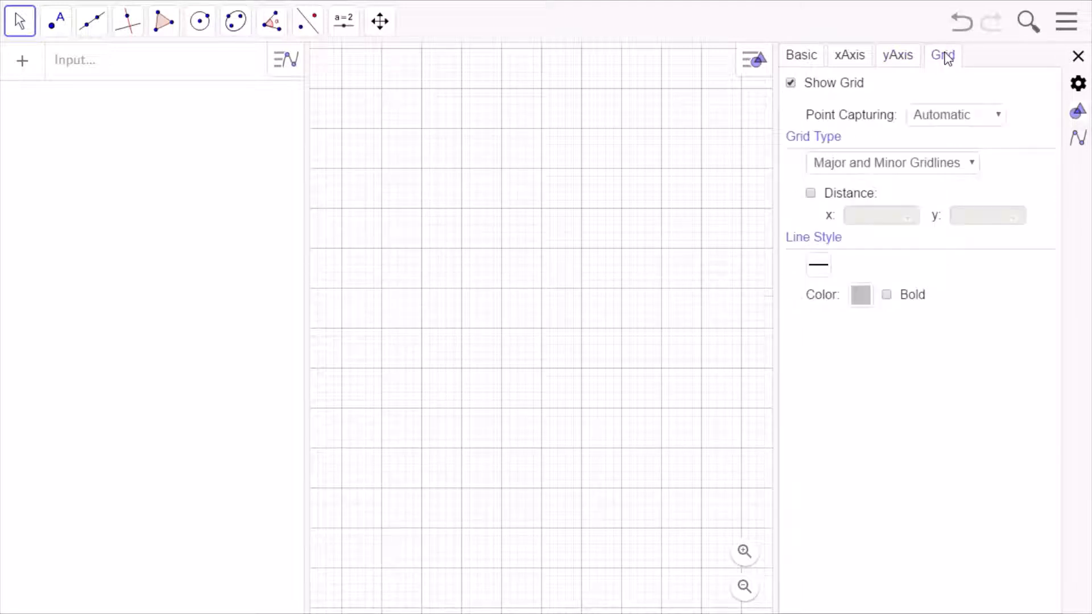
{"action": "left_click", "coordinate": [947, 165]}
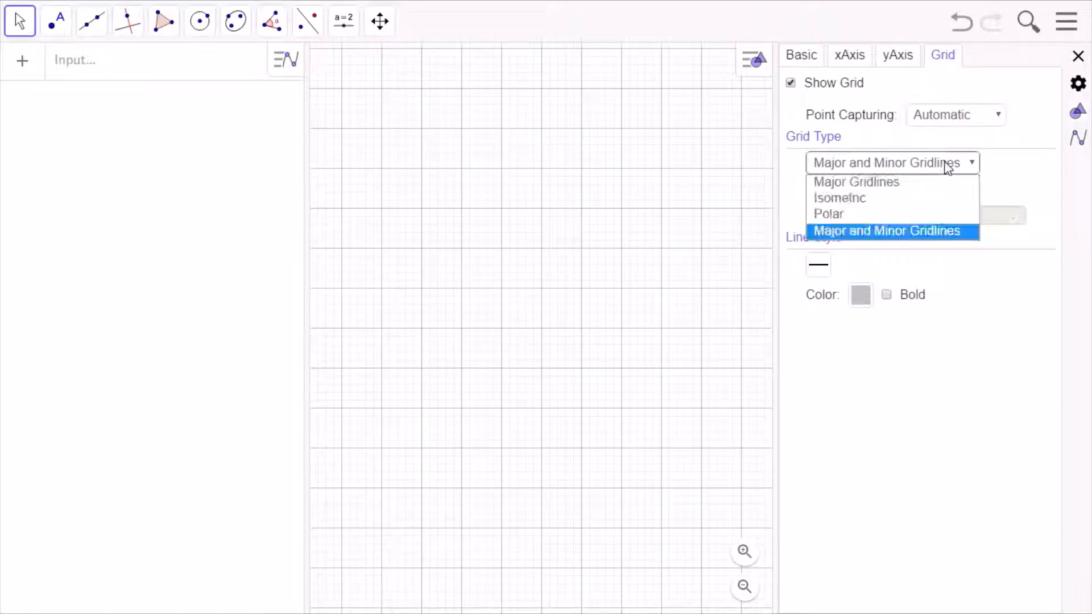
{"action": "left_click", "coordinate": [864, 186]}
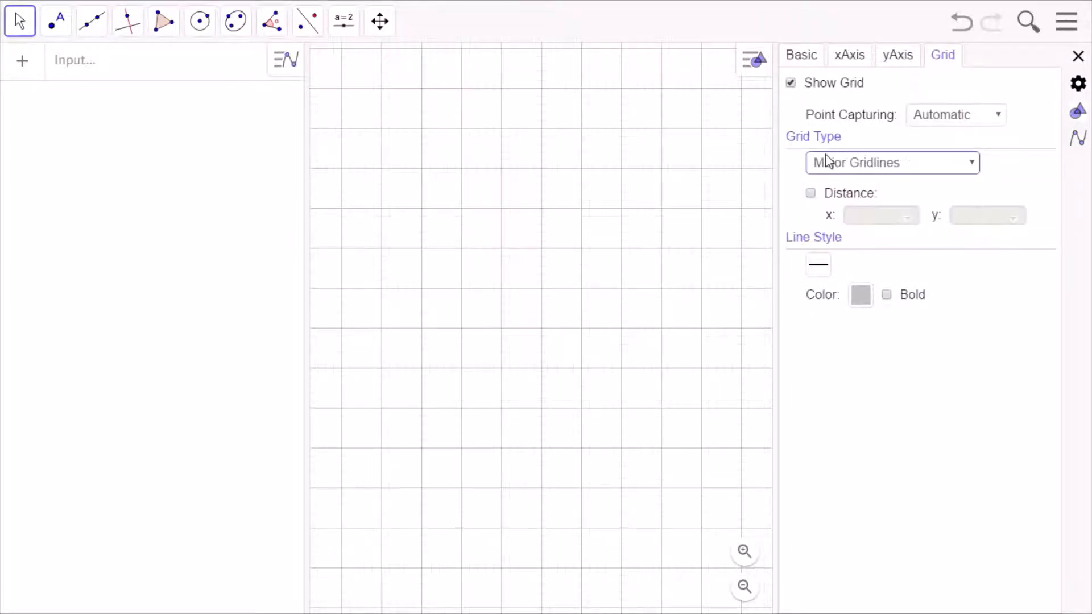
{"action": "left_click", "coordinate": [1079, 56]}
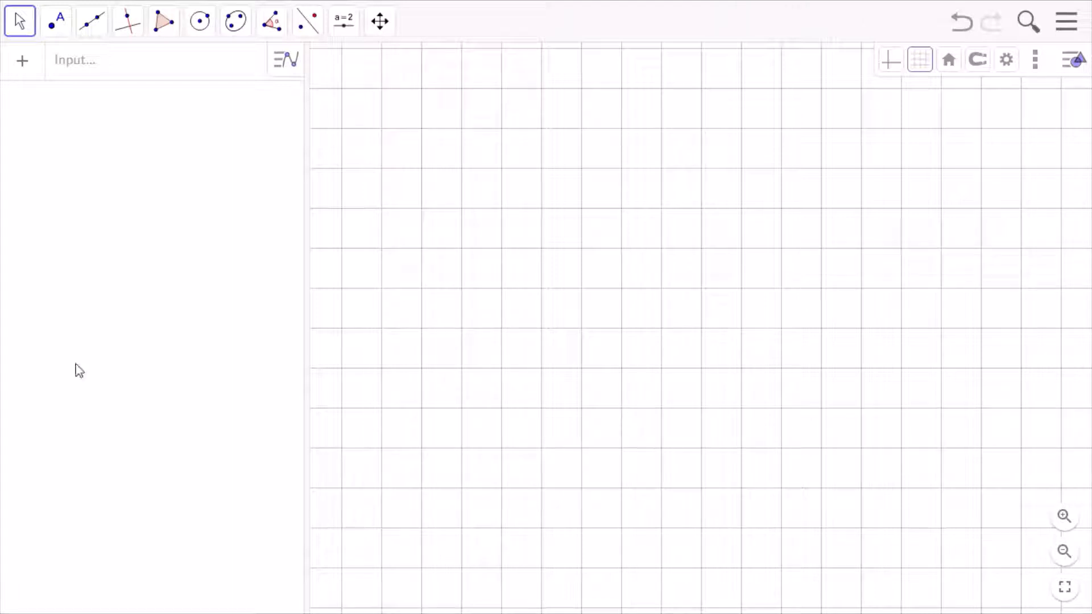
- Define a list named nlist as Sequence(i, i, -10, 10, 1)
{"action": "left_click", "coordinate": [157, 76]}
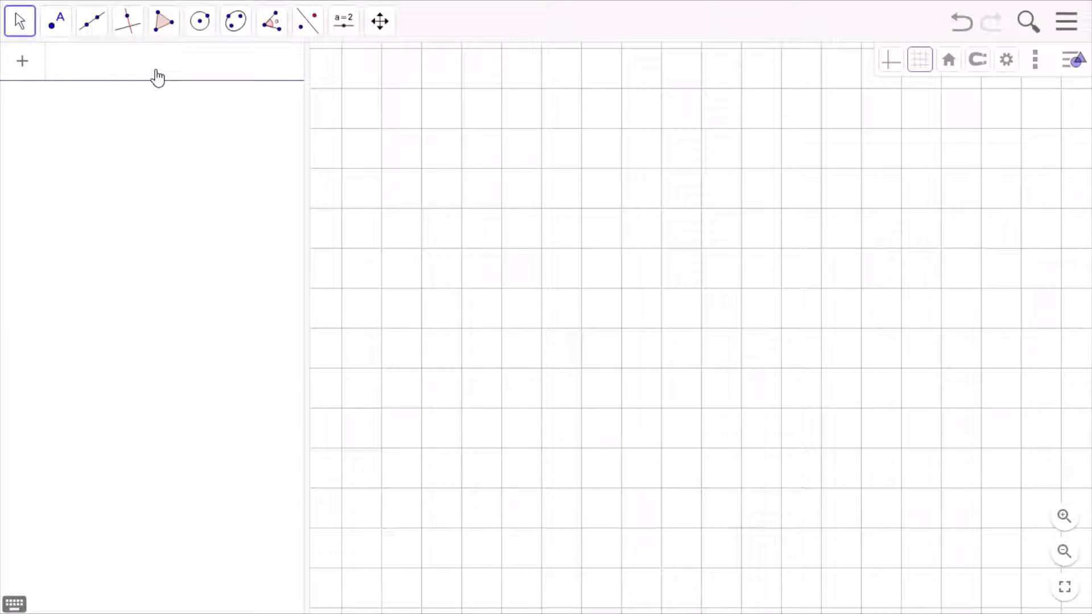
{"action": "type", "text": "nlist = sequ"}
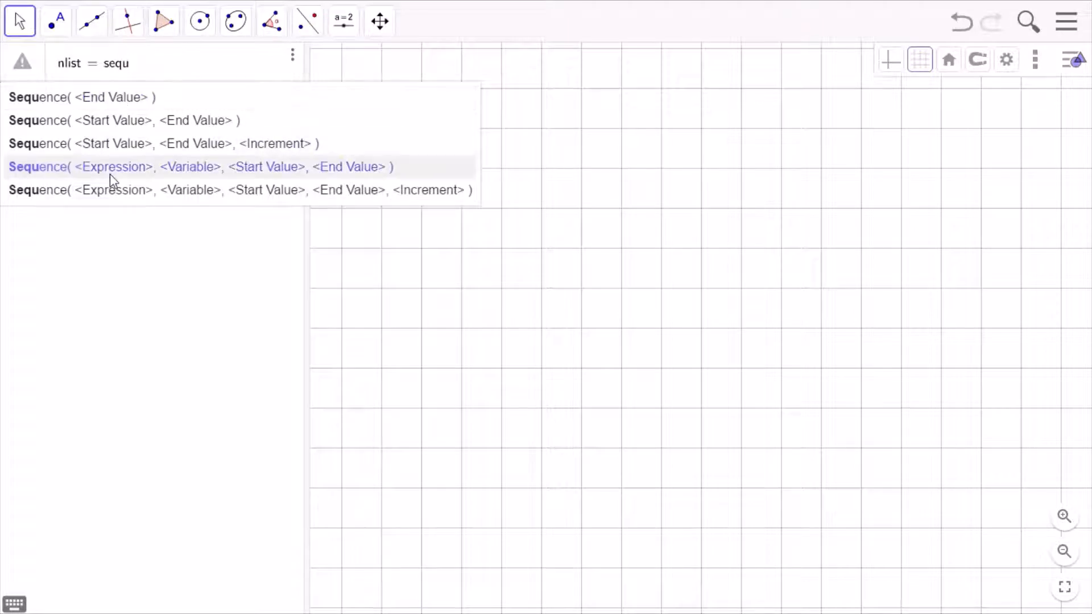
{"action": "left_click", "coordinate": [106, 190]}
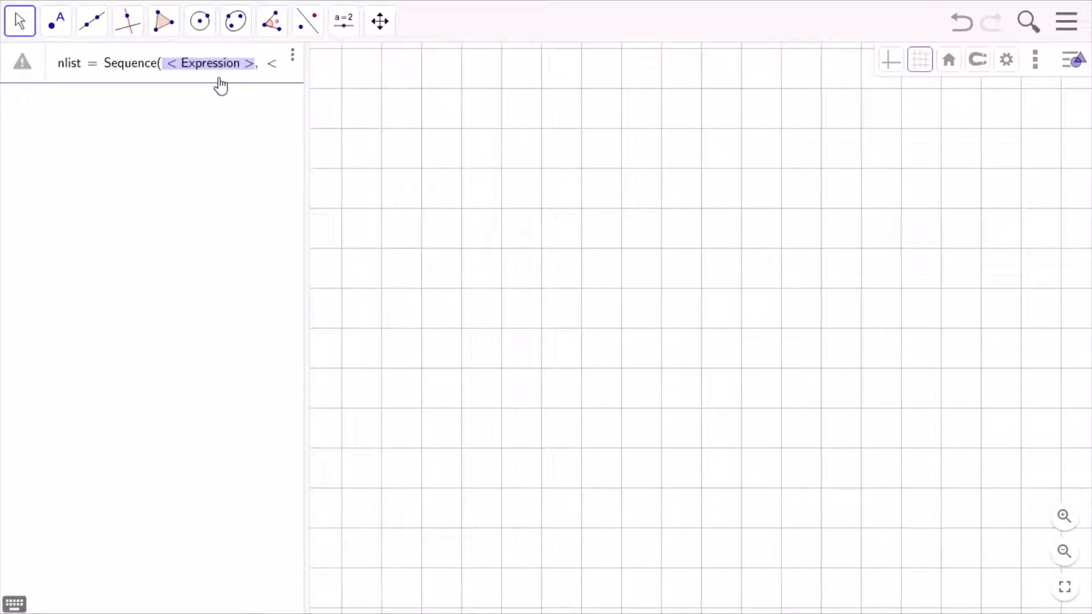
{"action": "scroll", "coordinate": [221, 85], "scroll_direction": "right", "scroll_amount": 5}
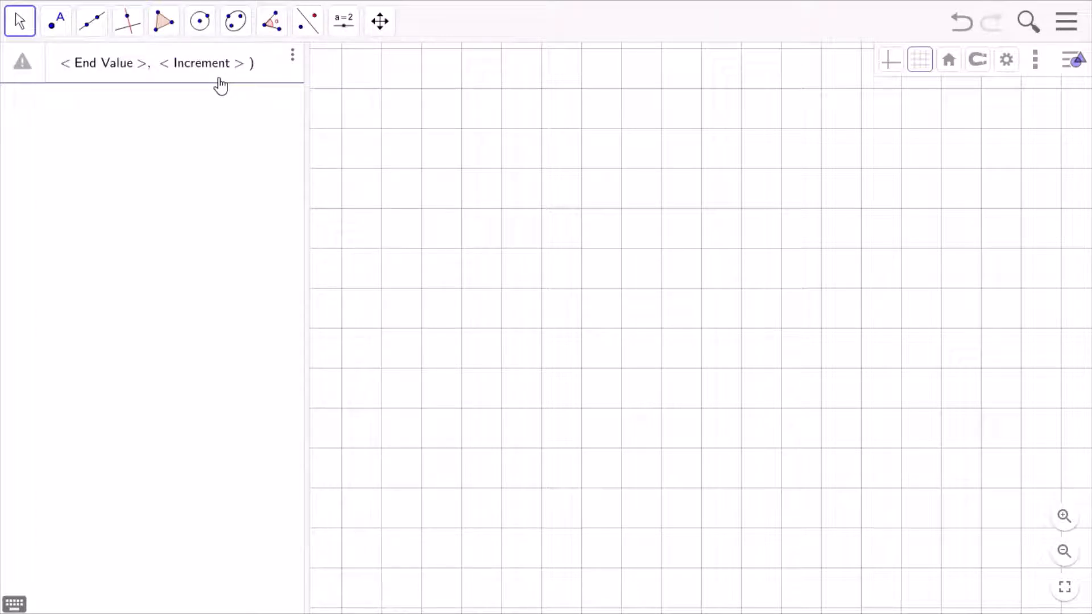
{"action": "type", "text": "i"}
{"action": "key", "text": "Tab"}
{"action": "type", "text": "i"}
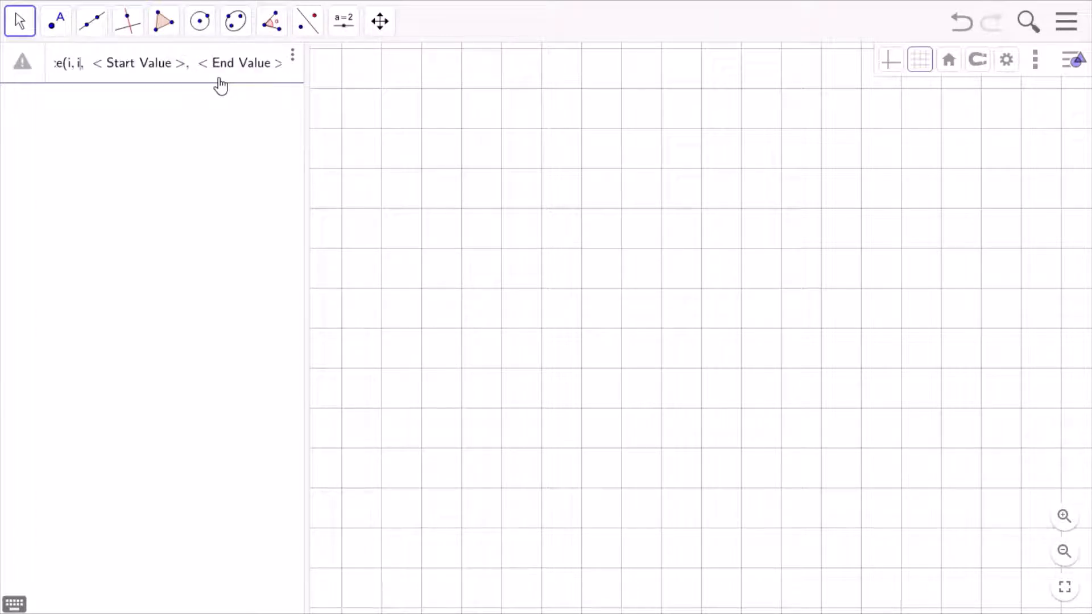
{"action": "key", "text": "Tab"}
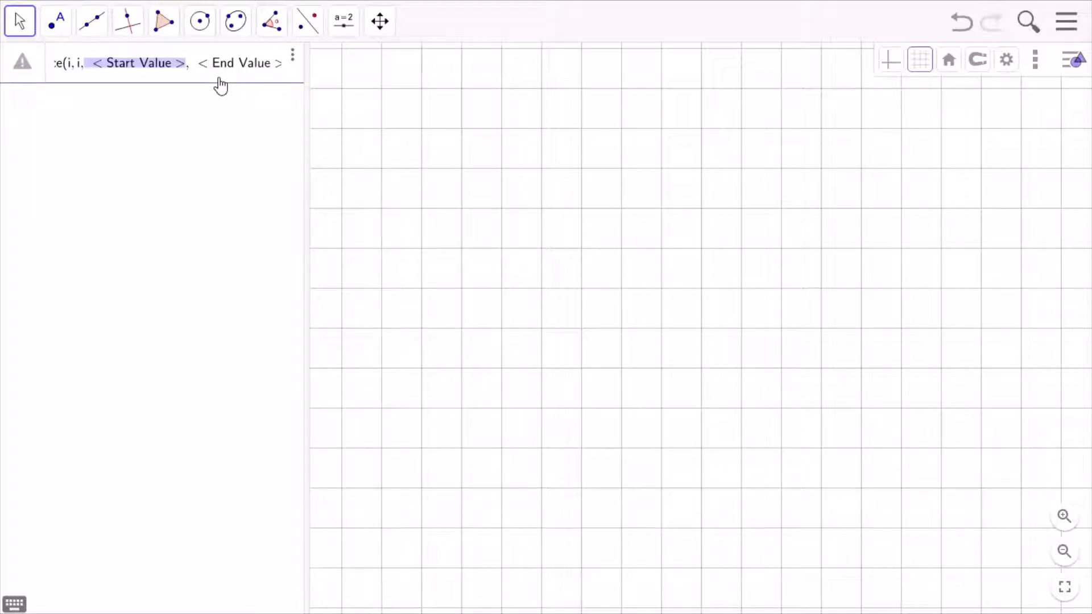
{"action": "type", "text": "-1"}
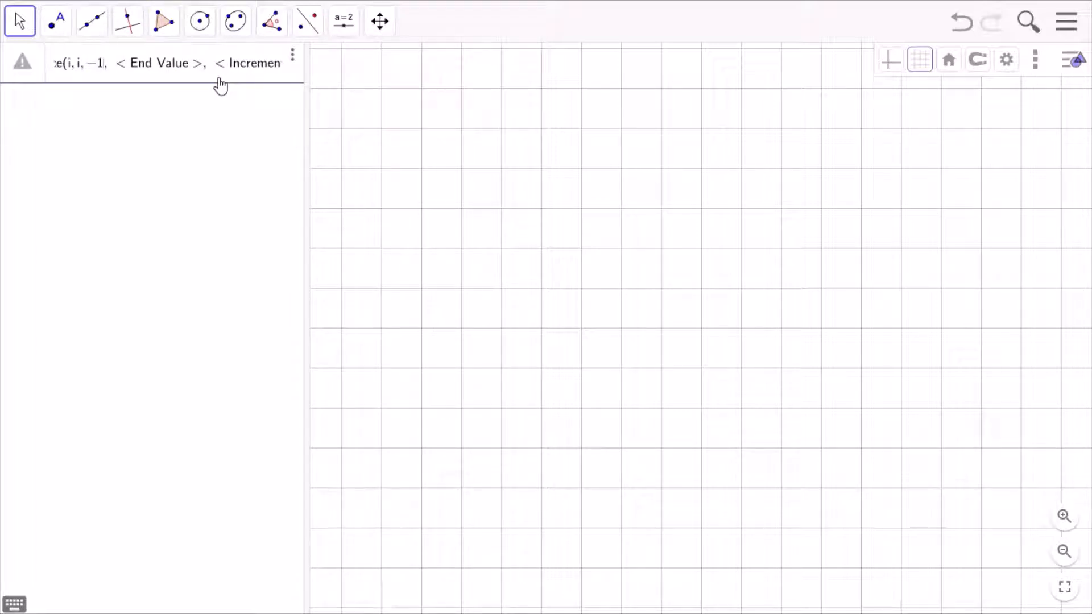
{"action": "type", "text": "0"}
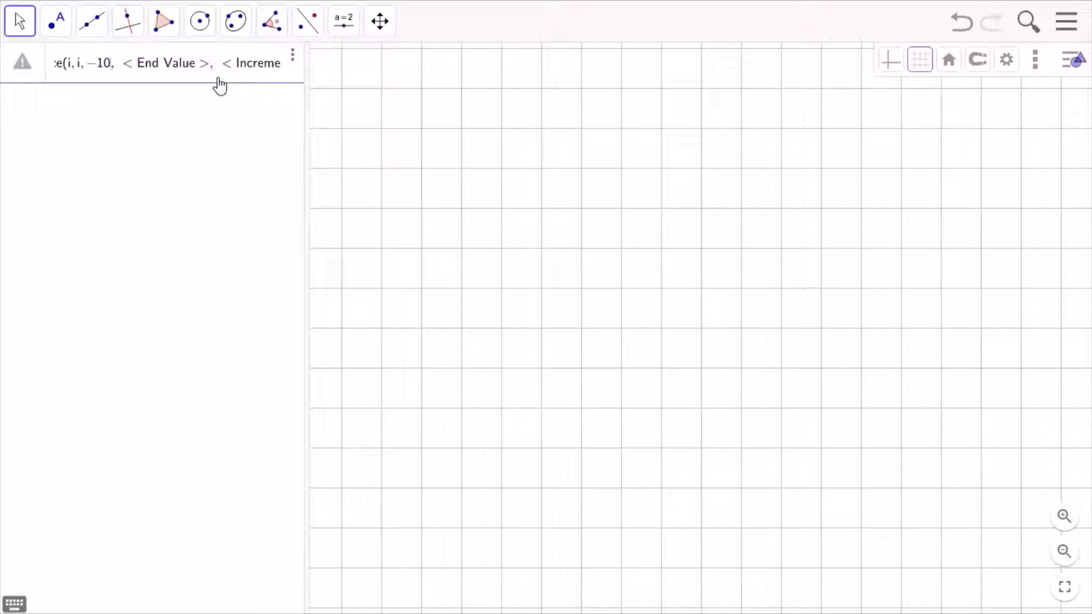
{"action": "key", "text": "Tab"}
{"action": "type", "text": "10"}
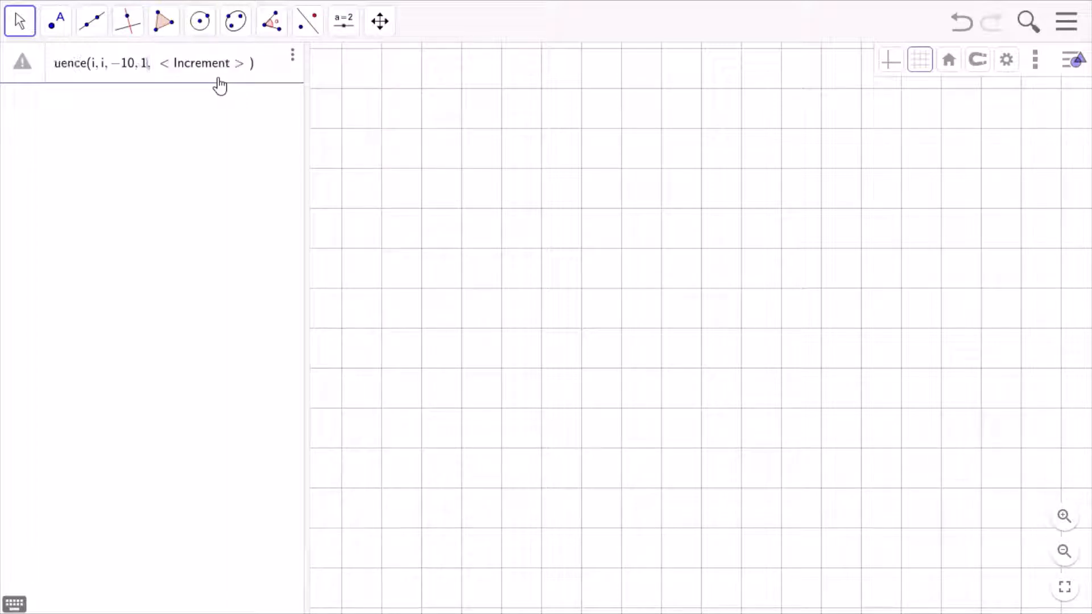
{"action": "key", "text": "Tab"}
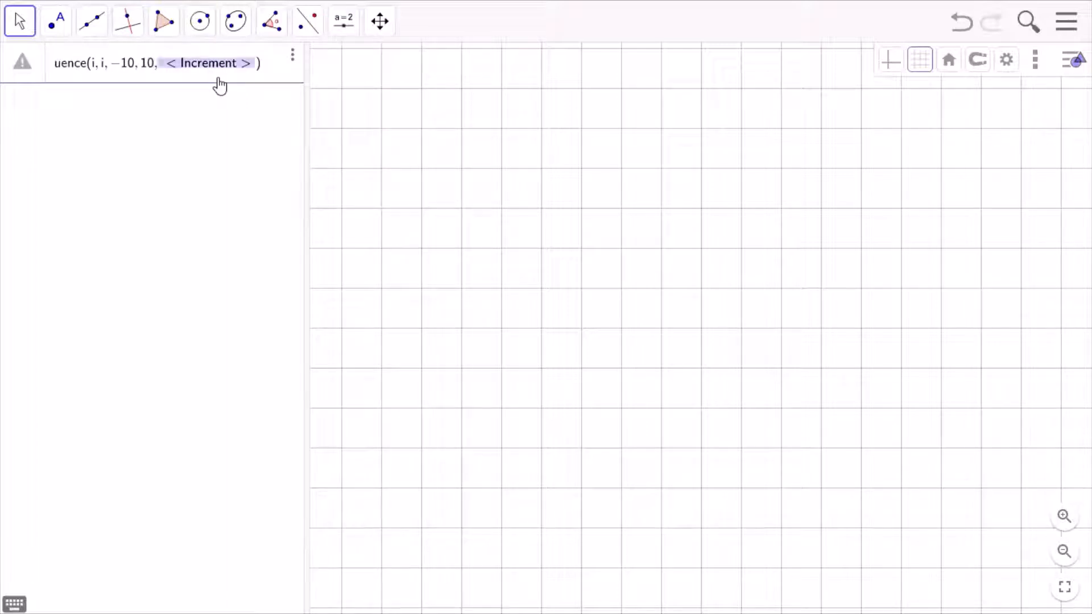
{"action": "type", "text": "1"}
{"action": "key", "text": "Return"}
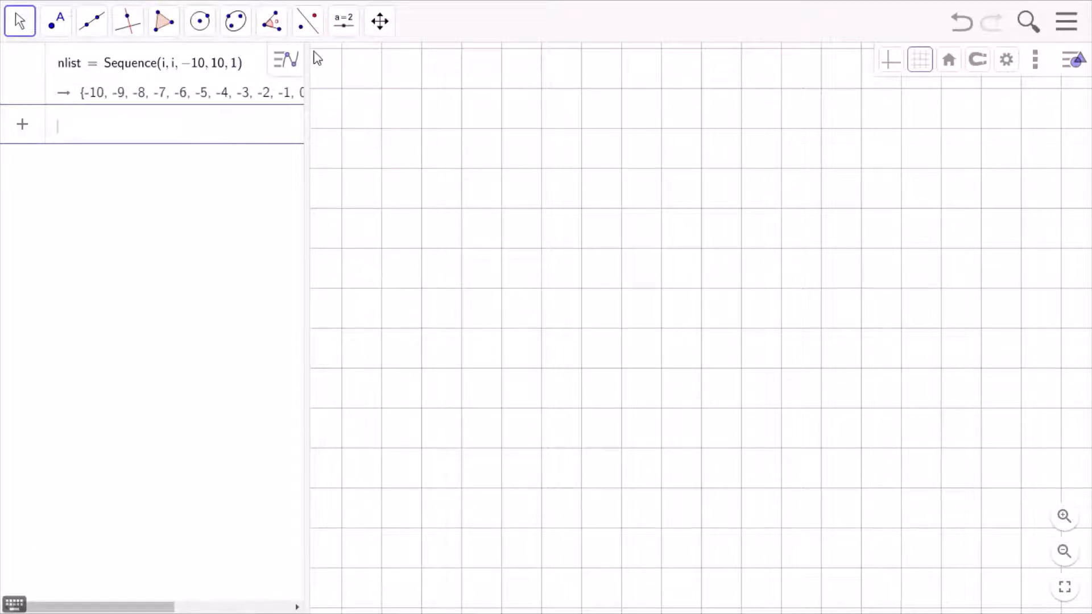
- Widen the algebra view until the complete nlist output fits on its line
{"action": "left_click_drag", "start_coordinate": [309, 50], "coordinate": [422, 59]}
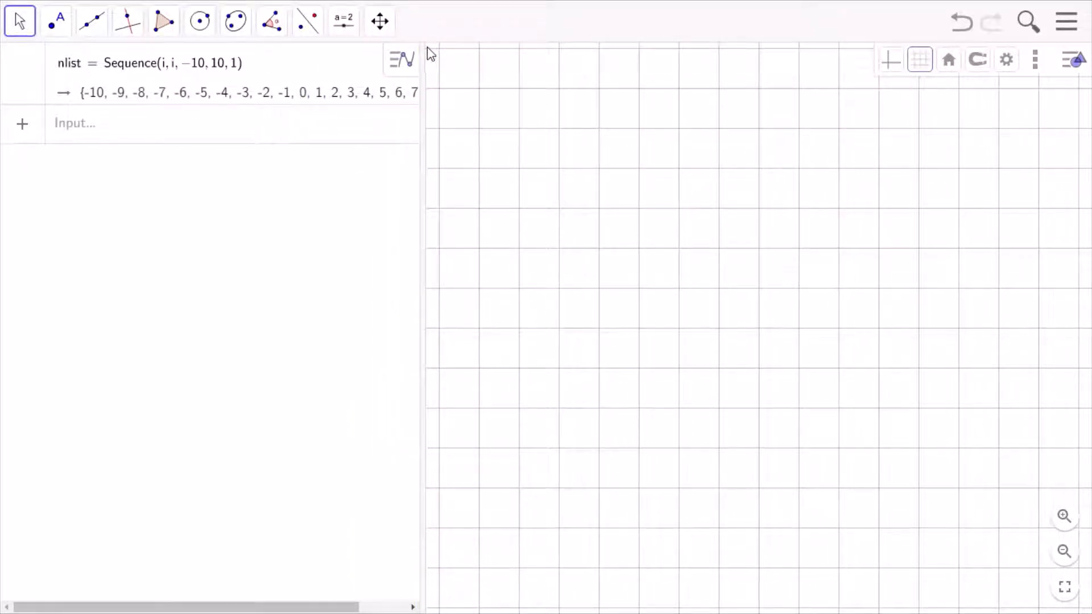
{"action": "left_click_drag", "start_coordinate": [422, 46], "coordinate": [512, 60]}
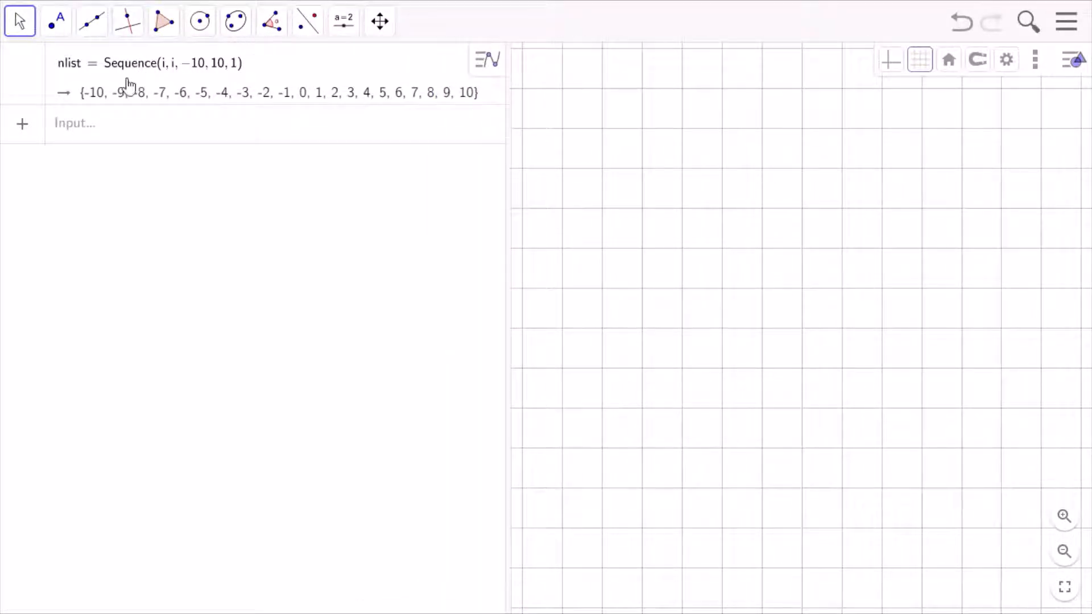
- Define a list named dleft as Sequence(i, i, -10, -1, 1)
{"action": "left_click", "coordinate": [119, 135]}
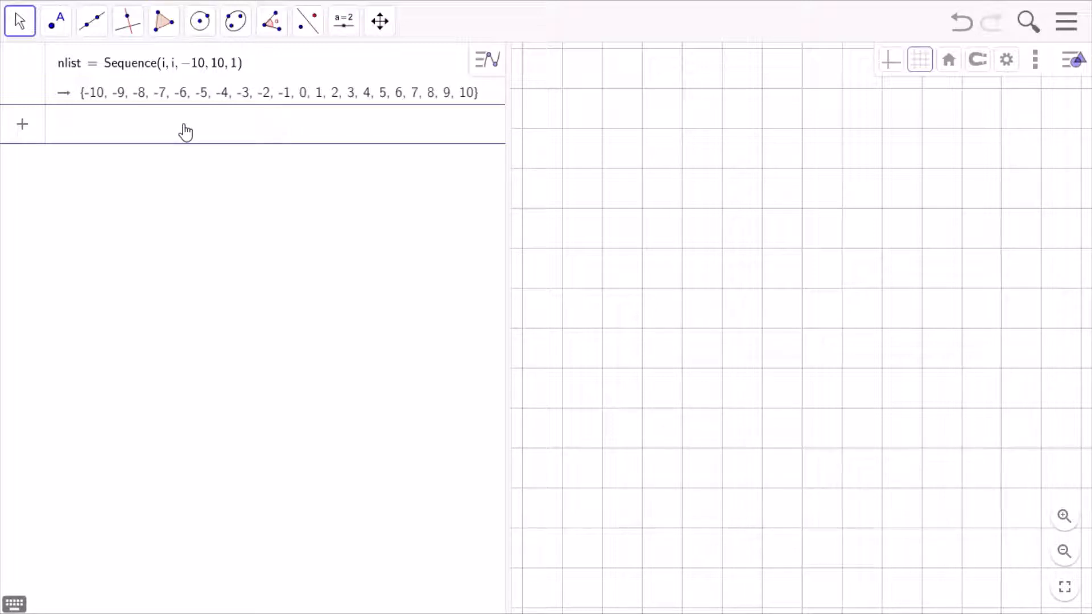
{"action": "type", "text": "d"}
{"action": "key", "text": "BackSpace"}
{"action": "type", "text": "dleft = seq"}
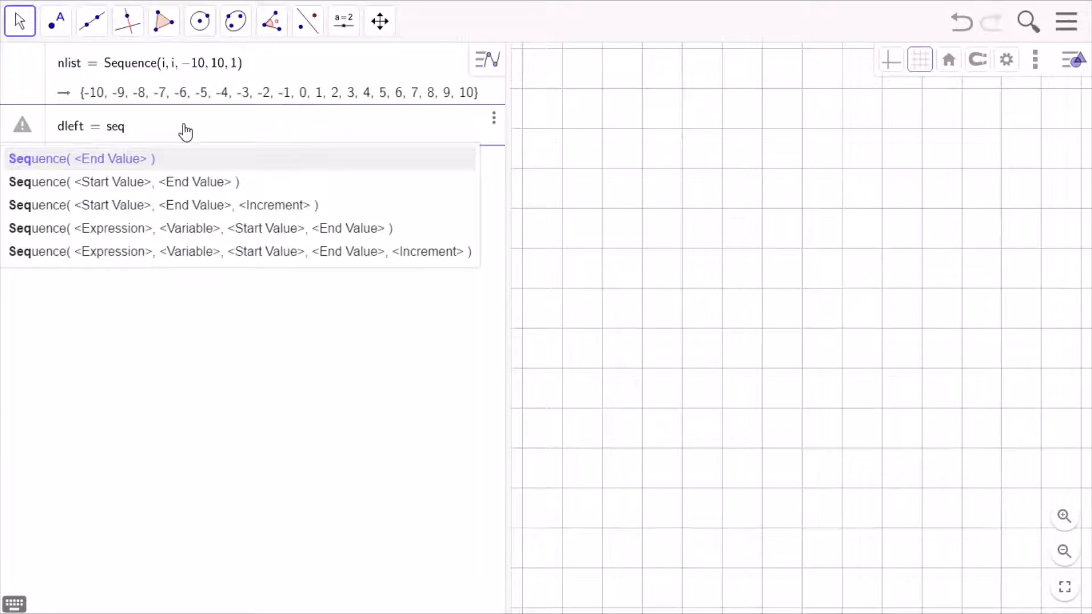
{"action": "left_click", "coordinate": [141, 251]}
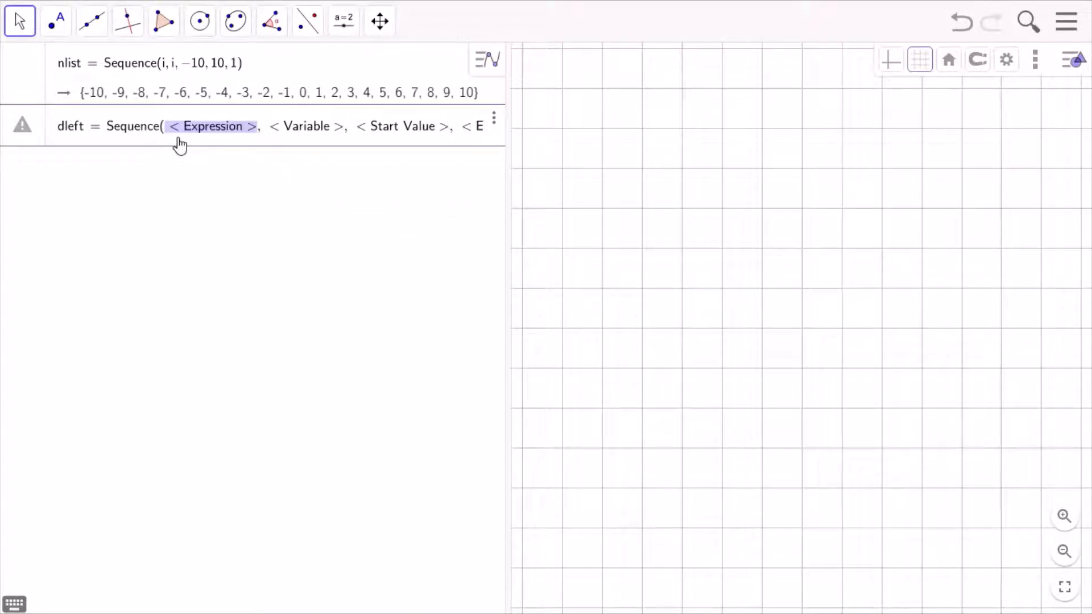
{"action": "type", "text": "i"}
{"action": "key", "text": "Tab"}
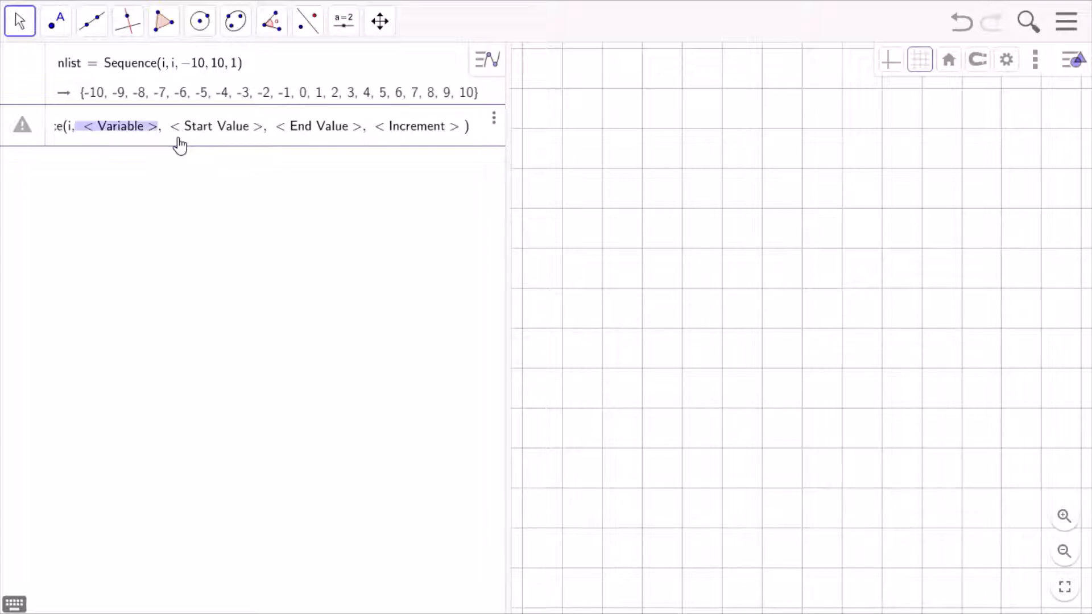
{"action": "type", "text": "i"}
{"action": "key", "text": "Tab"}
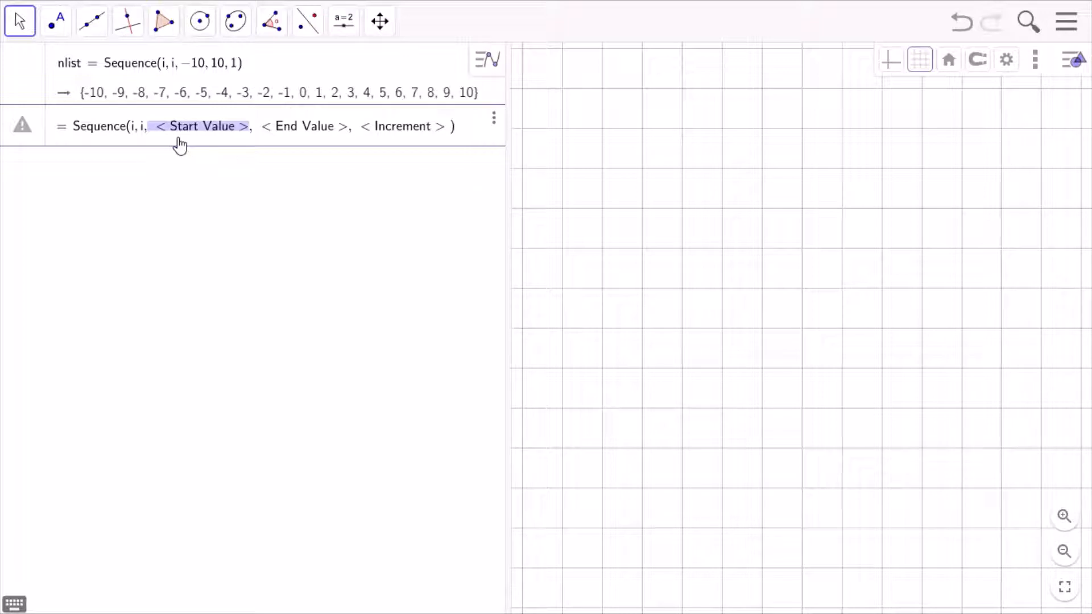
{"action": "type", "text": "-"}
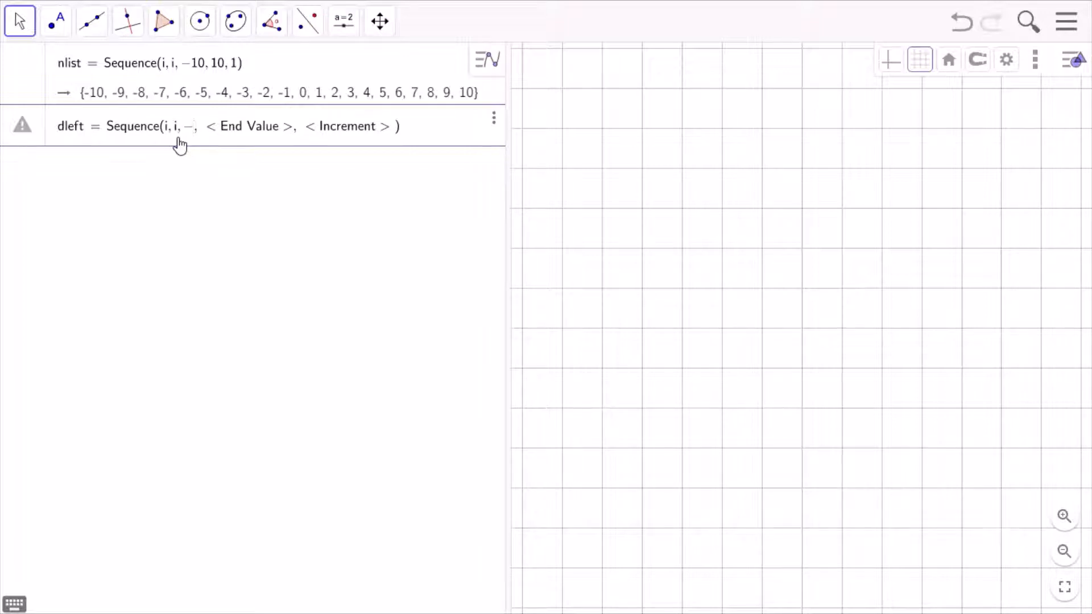
{"action": "type", "text": "10"}
{"action": "key", "text": "Tab"}
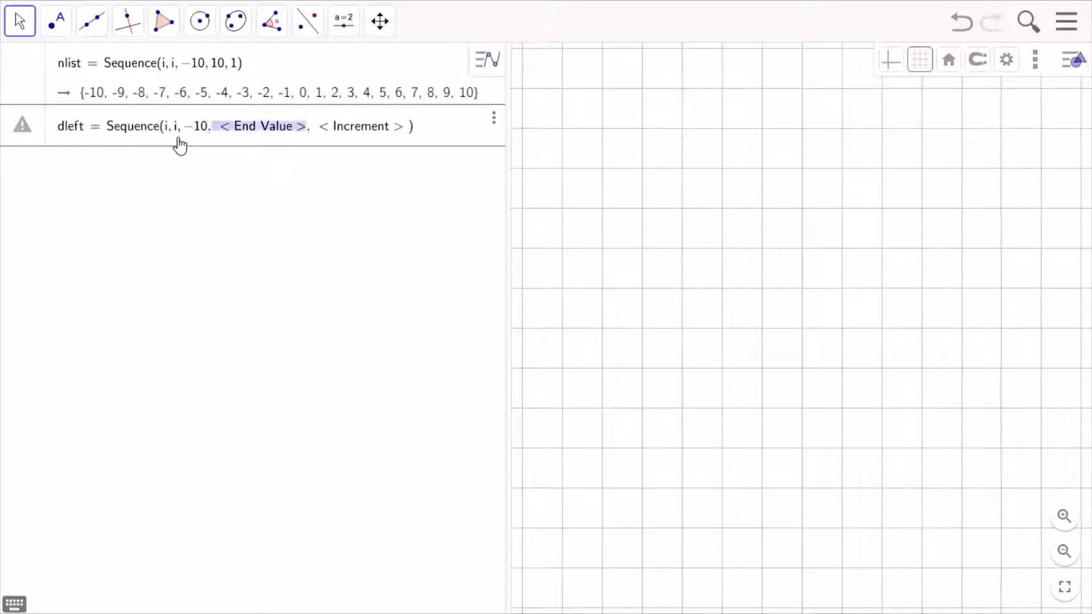
{"action": "type", "text": "-1"}
{"action": "key", "text": "Tab"}
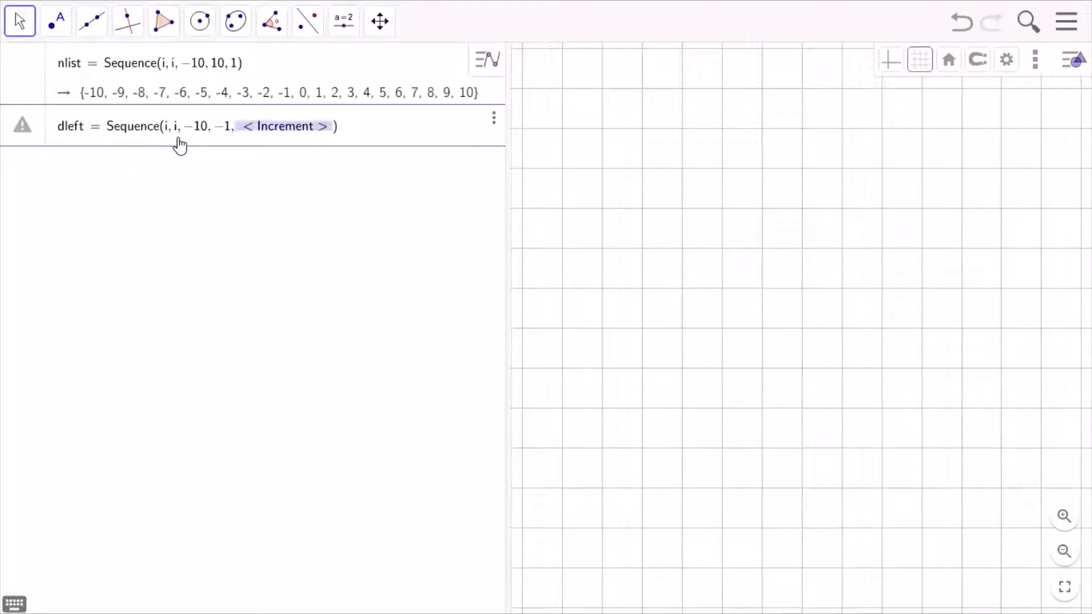
{"action": "type", "text": "1"}
{"action": "key", "text": "Return"}
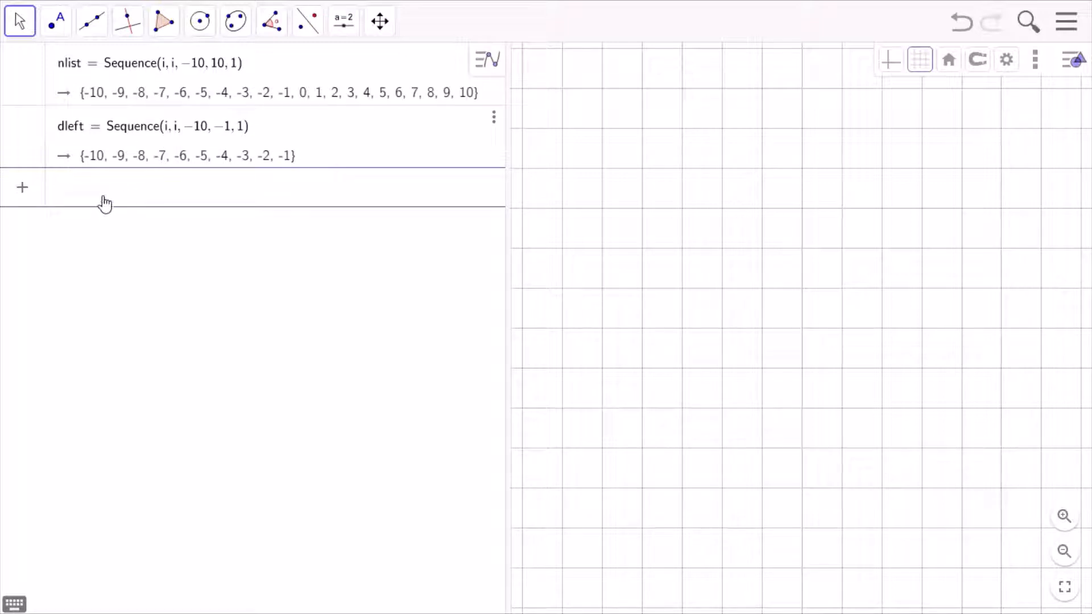
- Define a list named dright as Sequence(i, i, 1, 10, 1)
{"action": "type", "text": "dright "}
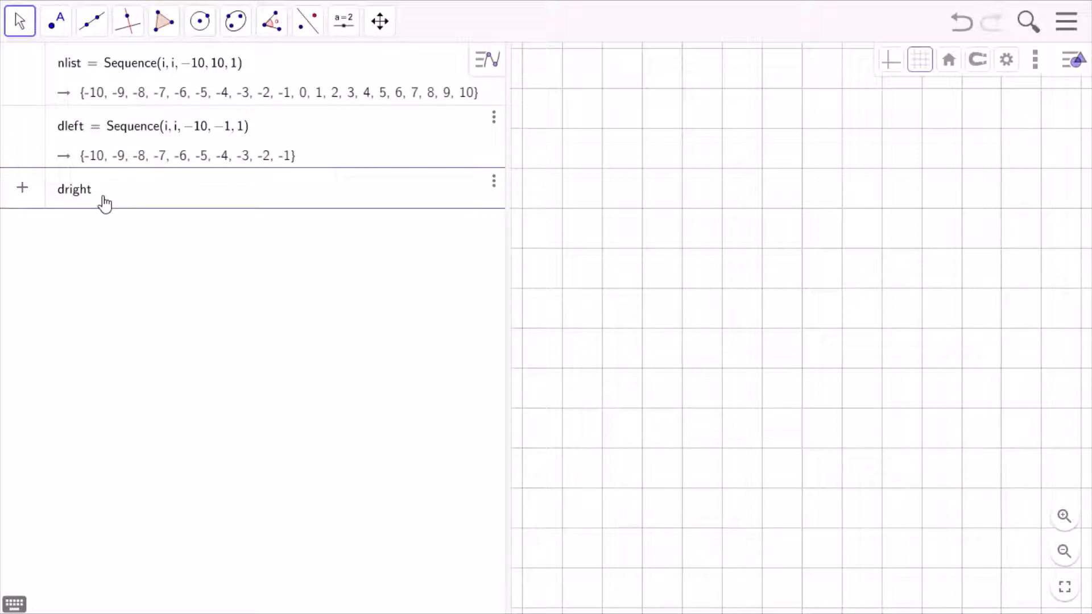
{"action": "type", "text": "= sequ"}
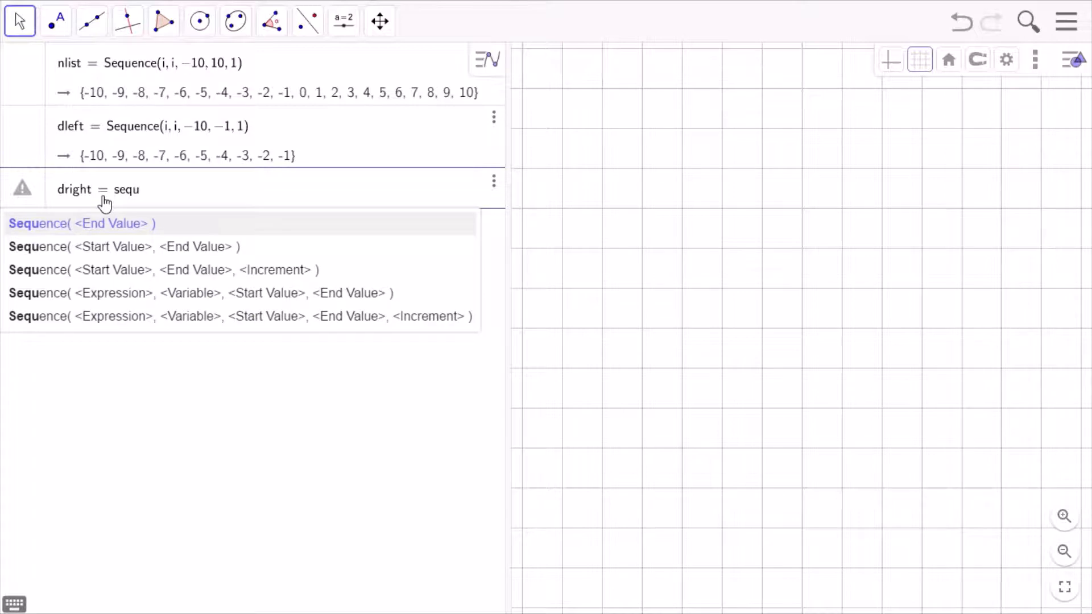
{"action": "left_click", "coordinate": [52, 326]}
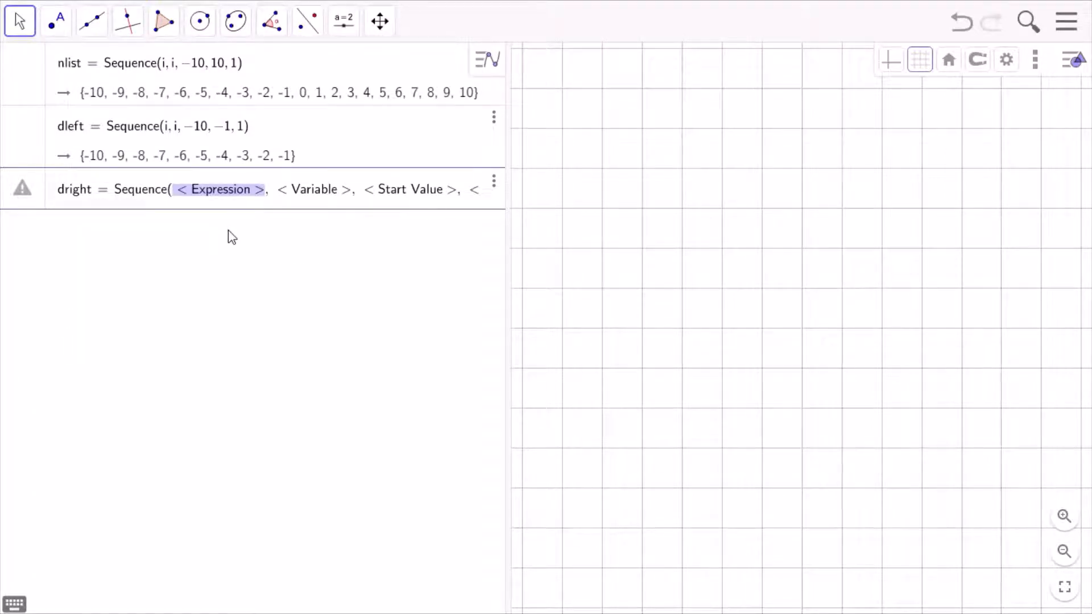
{"action": "type", "text": "i"}
{"action": "key", "text": "Tab"}
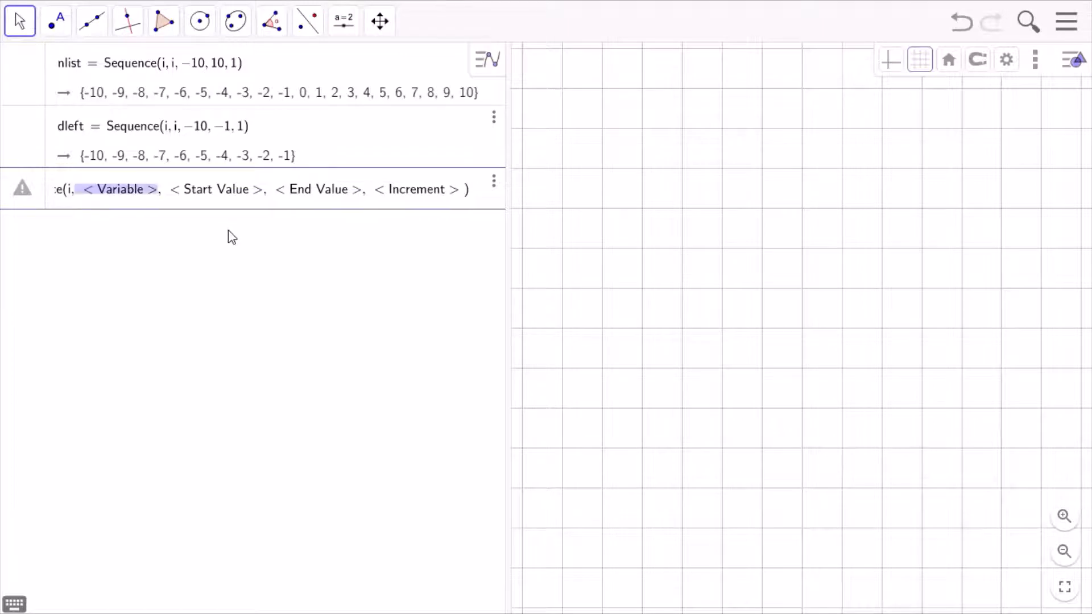
{"action": "type", "text": "i"}
{"action": "key", "text": "Tab"}
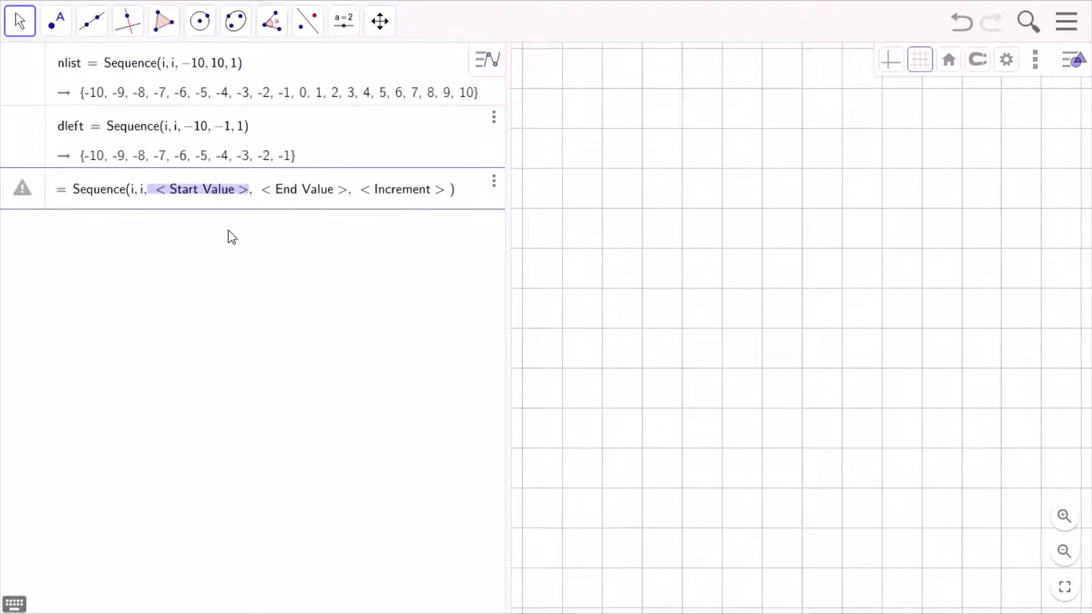
{"action": "type", "text": "1"}
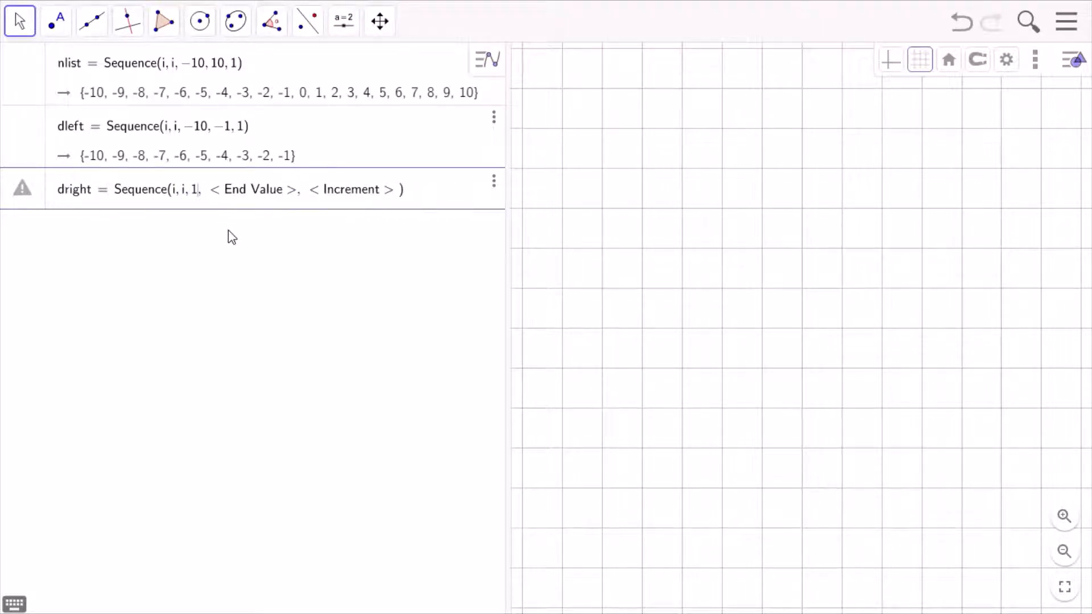
{"action": "key", "text": "Tab"}
{"action": "type", "text": "1"}
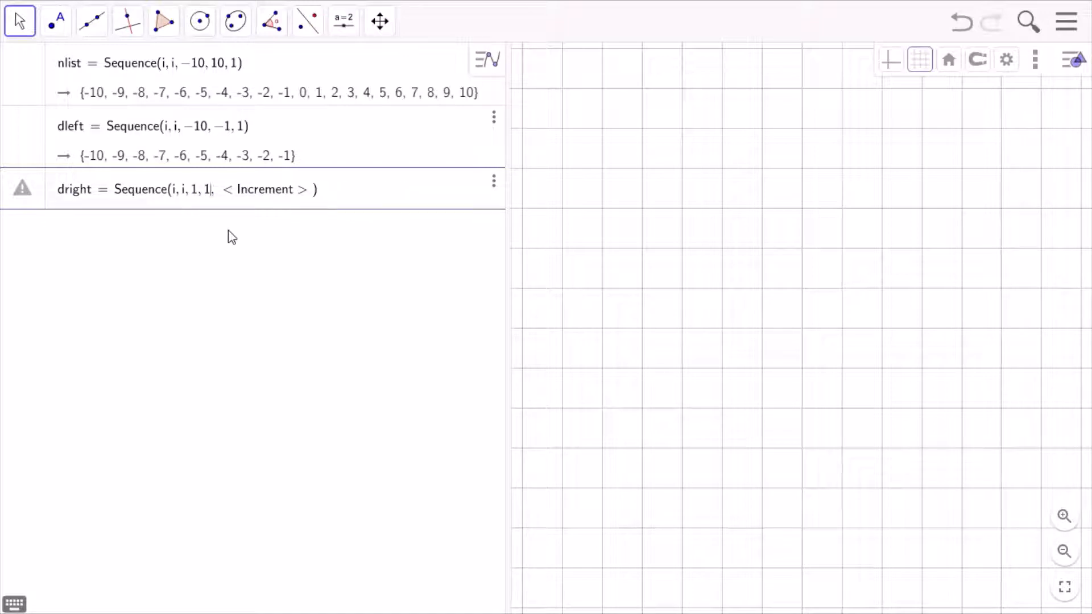
{"action": "type", "text": "0"}
{"action": "key", "text": "Tab"}
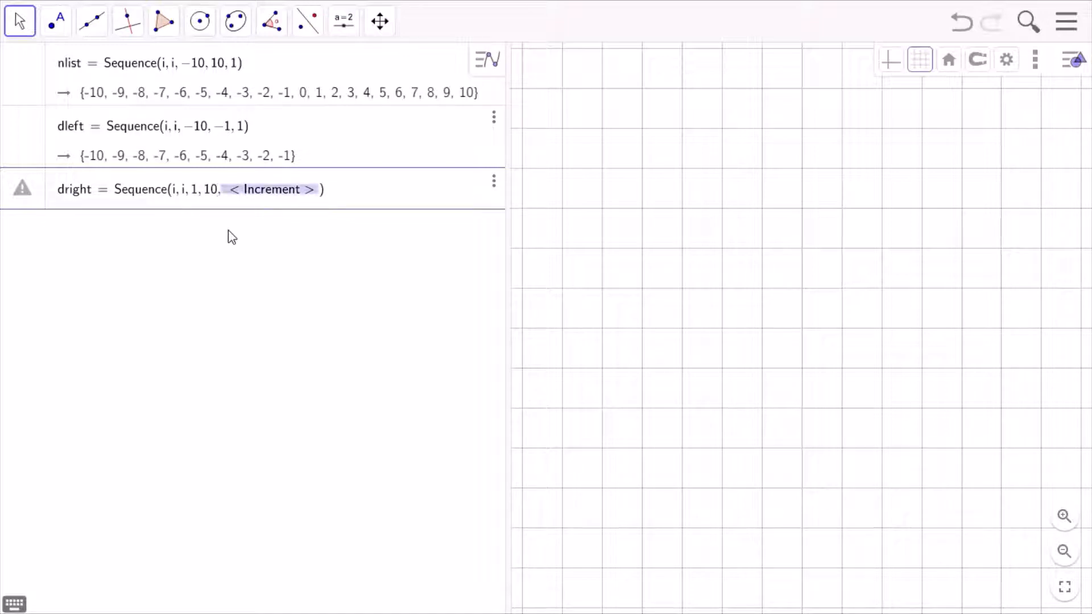
{"action": "type", "text": "1"}
{"action": "key", "text": "Return"}
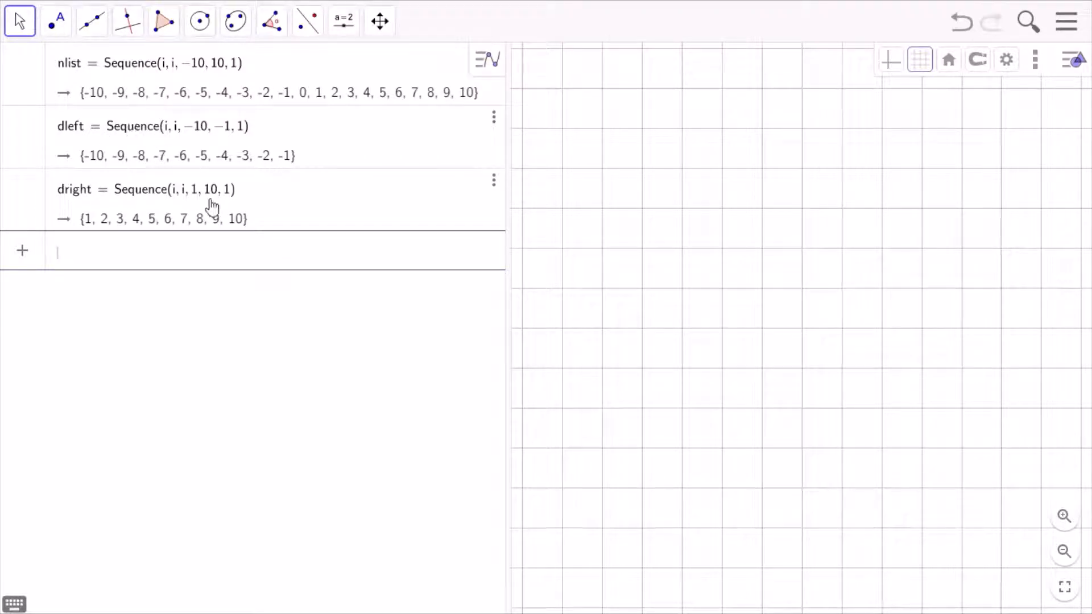
- Define a list named dlist as Union(dleft, dright) to combine the negative and positive denominators
{"action": "left_click", "coordinate": [97, 260]}
{"action": "type", "text": "dlist = unio"}
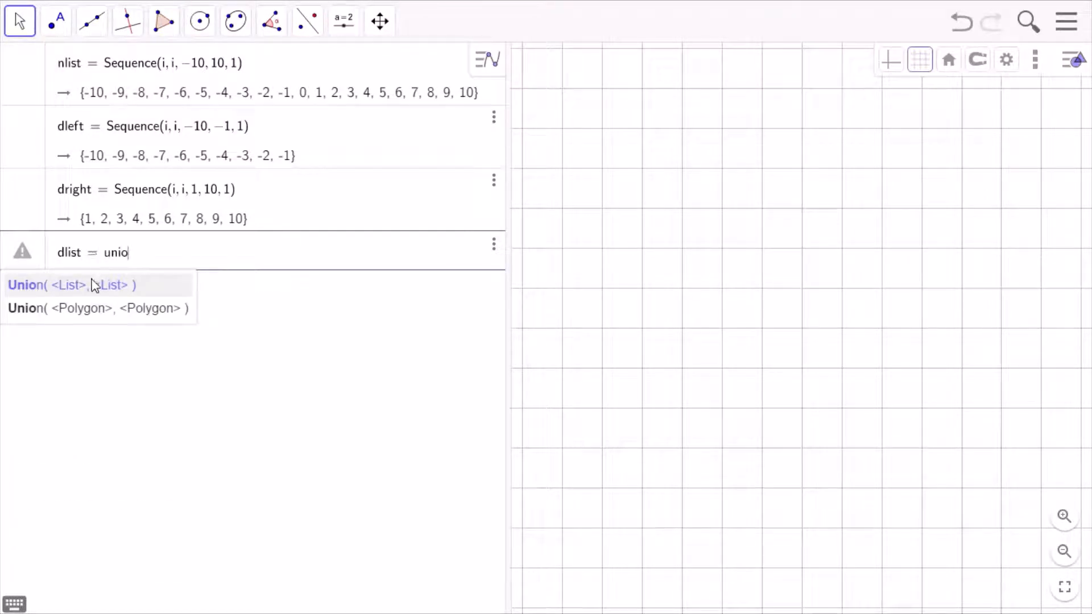
{"action": "left_click", "coordinate": [38, 293]}
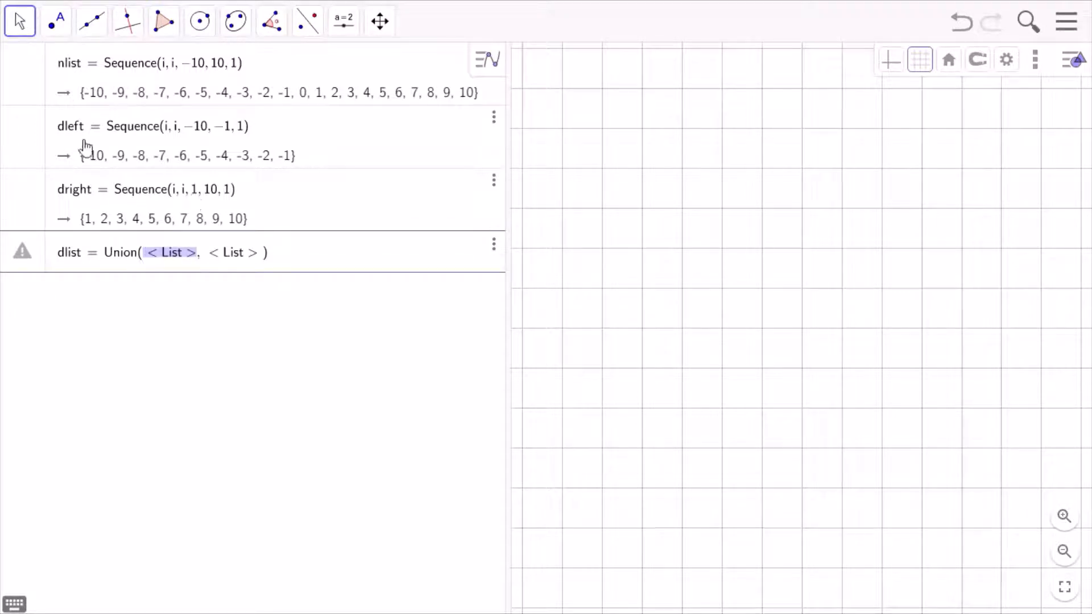
{"action": "type", "text": "dleft"}
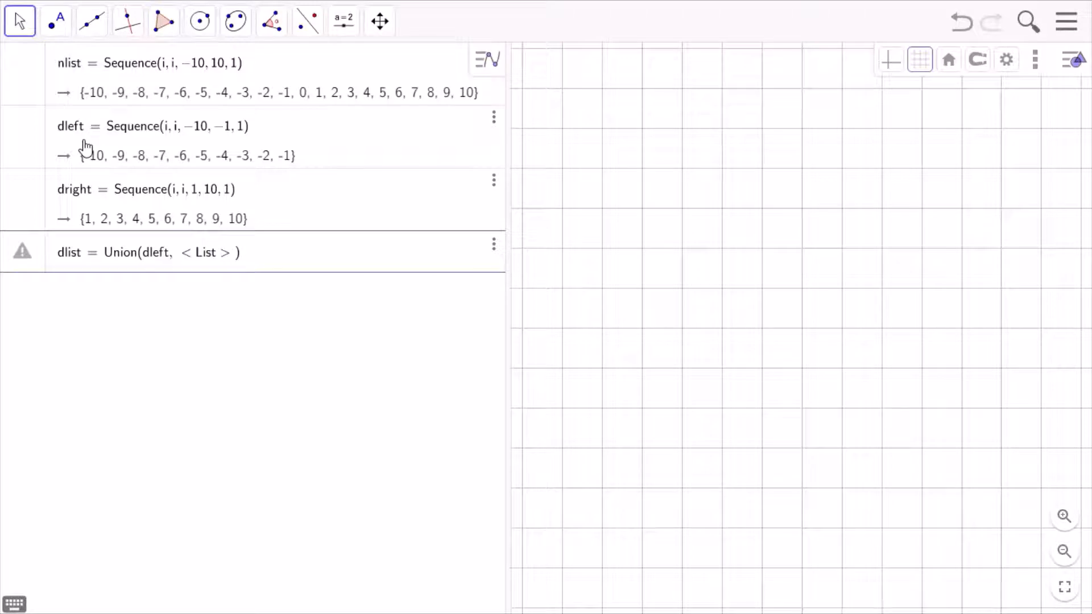
{"action": "key", "text": "Tab"}
{"action": "type", "text": "dright"}
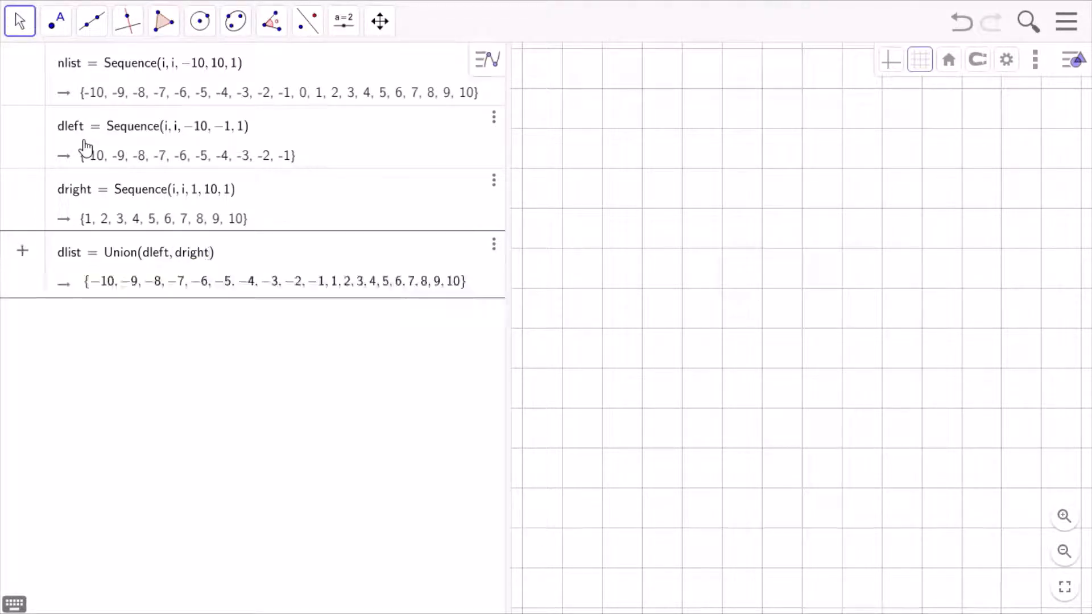
{"action": "key", "text": "Return"}
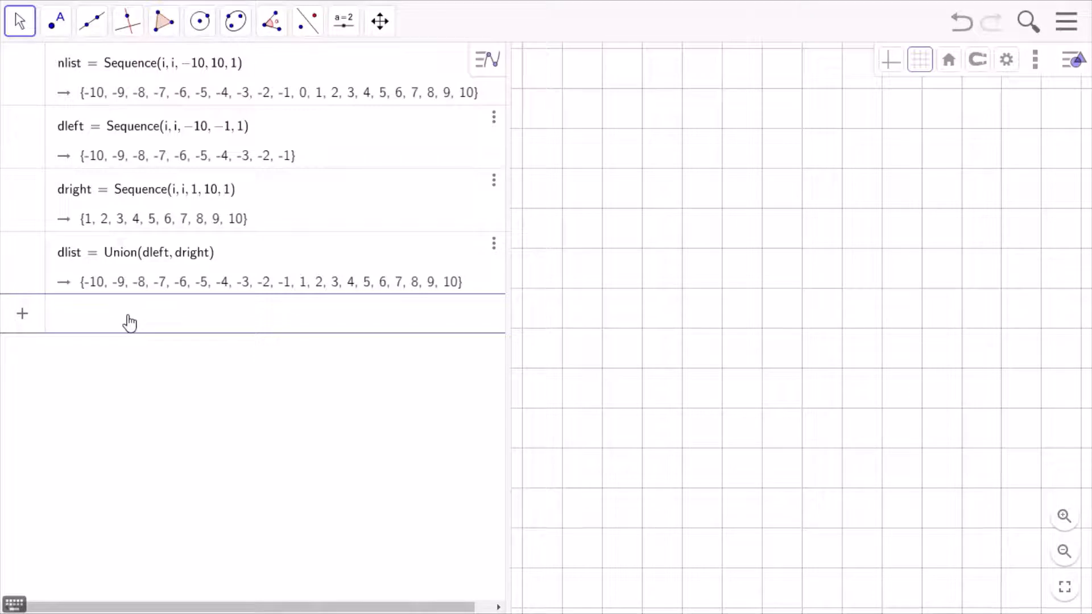
- Enter a number m in a new algebra row as RandomElement(nlist)
{"action": "type", "text": "m ="}
{"action": "type", "text": "rand"}
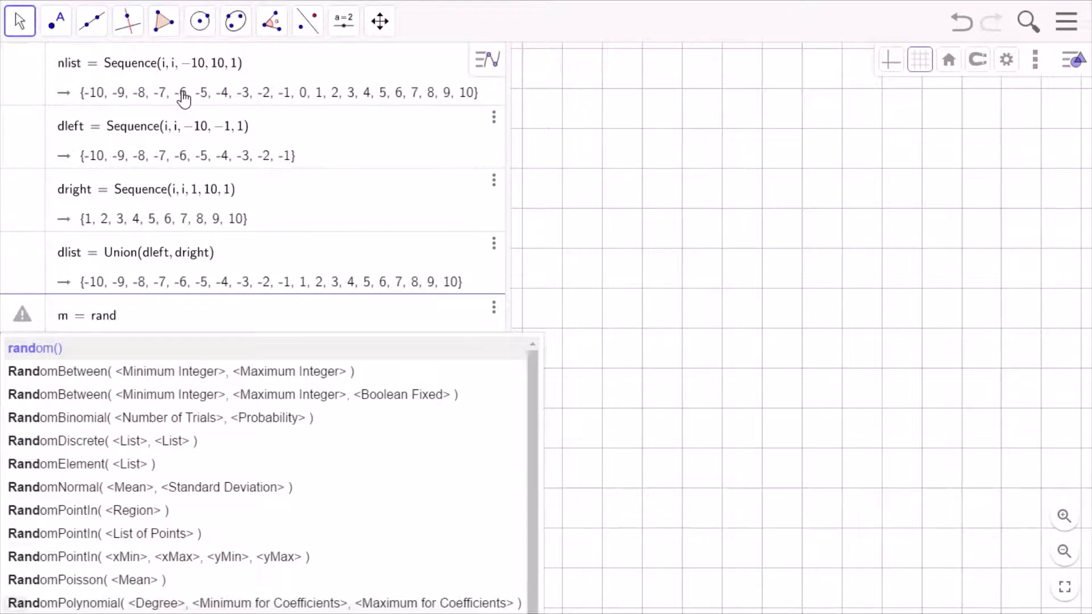
{"action": "type", "text": "ome"}
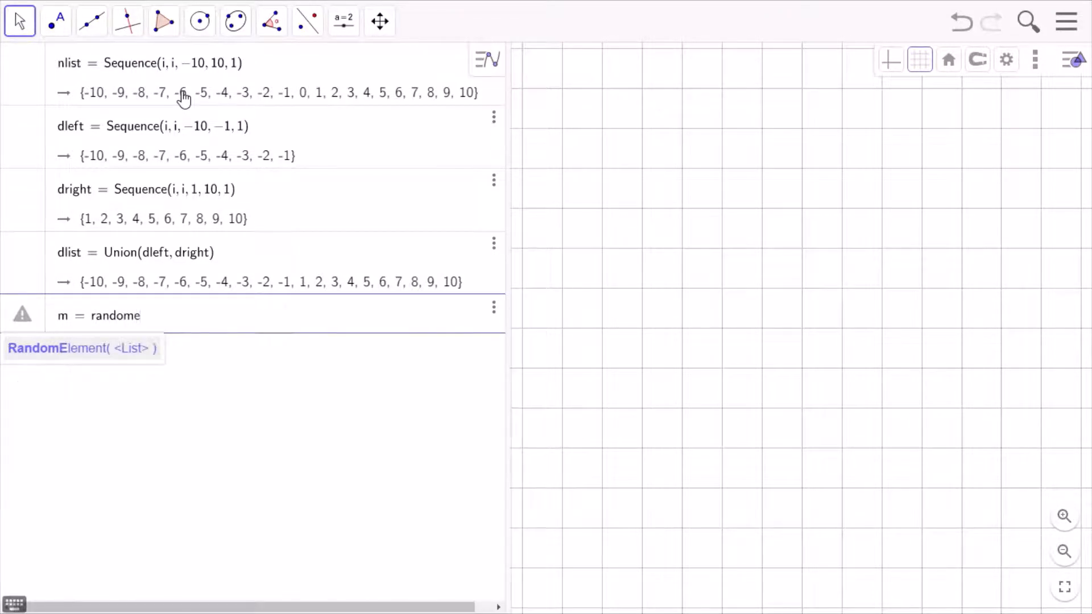
{"action": "left_click", "coordinate": [91, 350]}
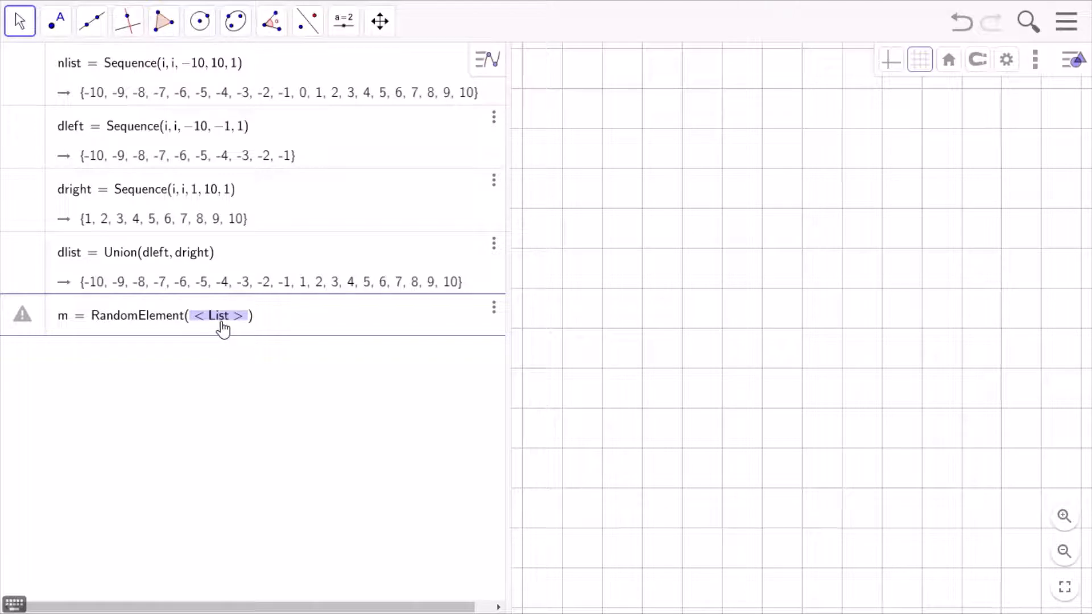
{"action": "type", "text": "nlist"}
{"action": "key", "text": "Return"}
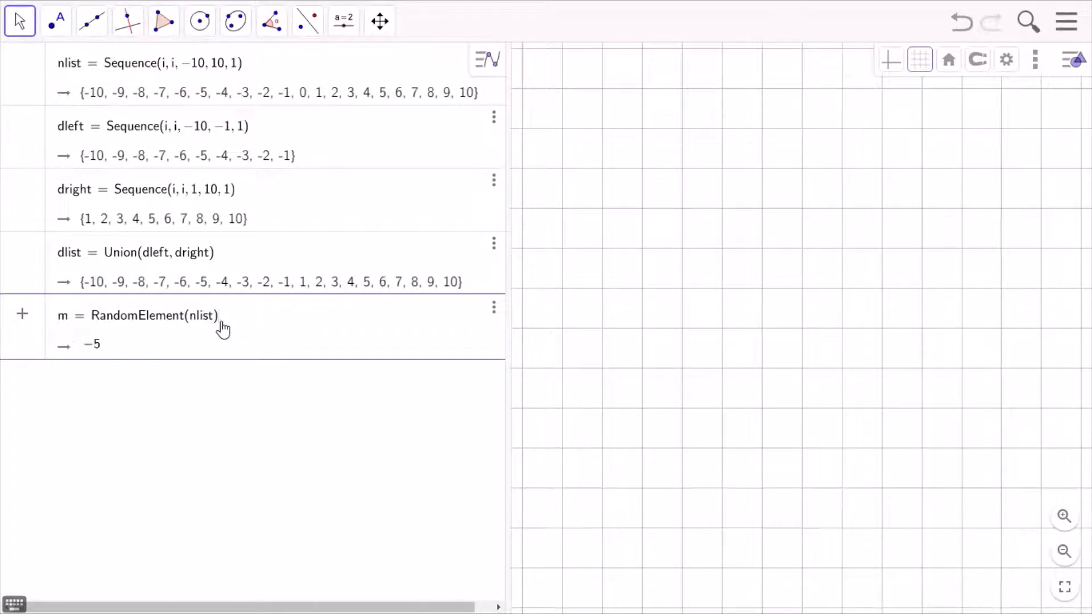
- Extend the definition of m into a fraction with RandomElement(dlist) as the denominator
{"action": "type", "text": "/"}
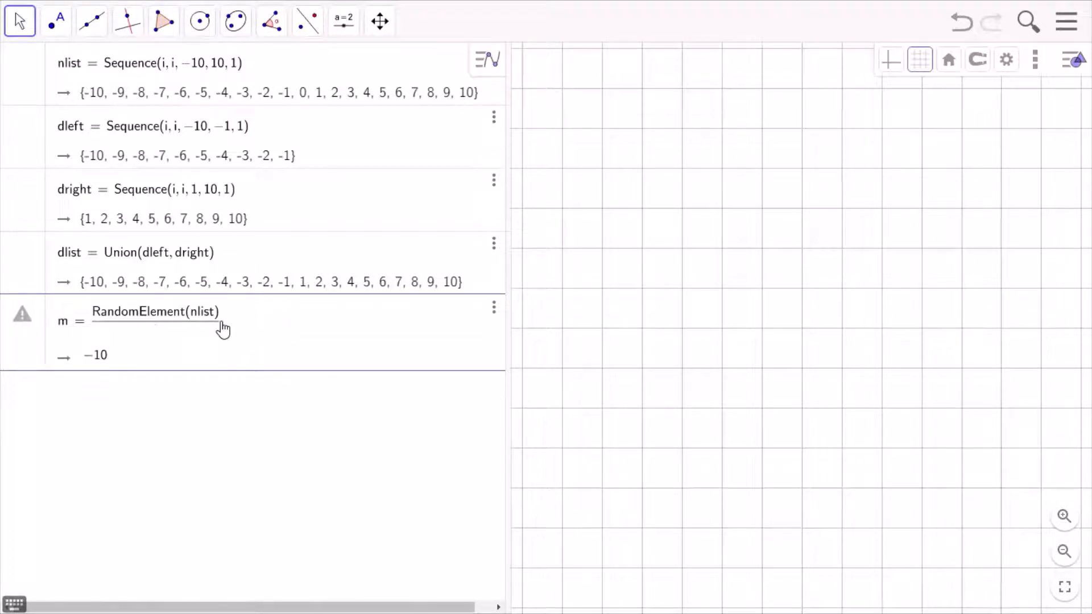
{"action": "type", "text": "random"}
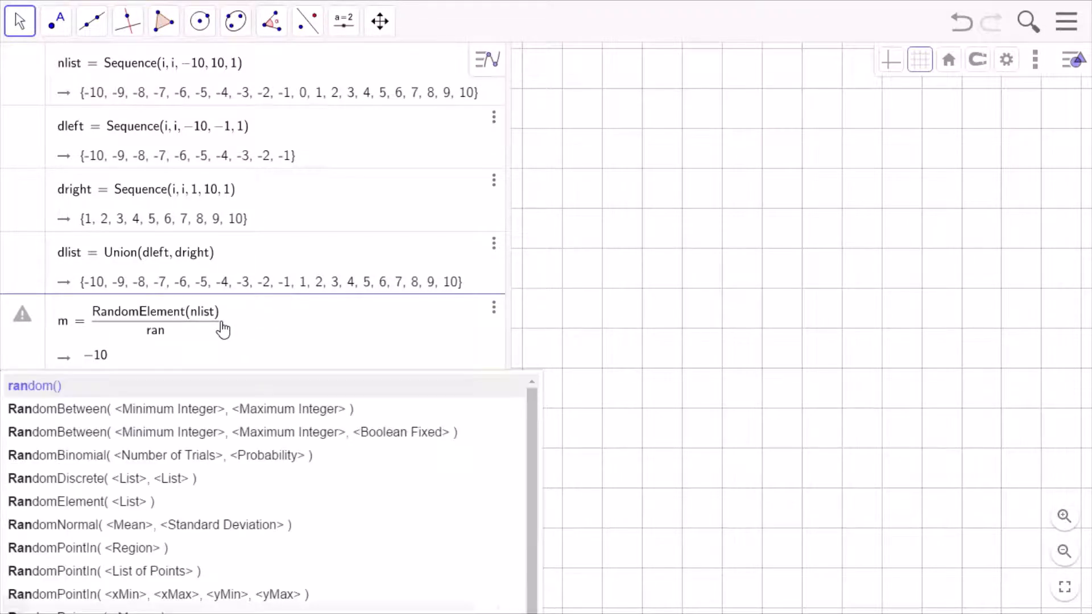
{"action": "type", "text": "e"}
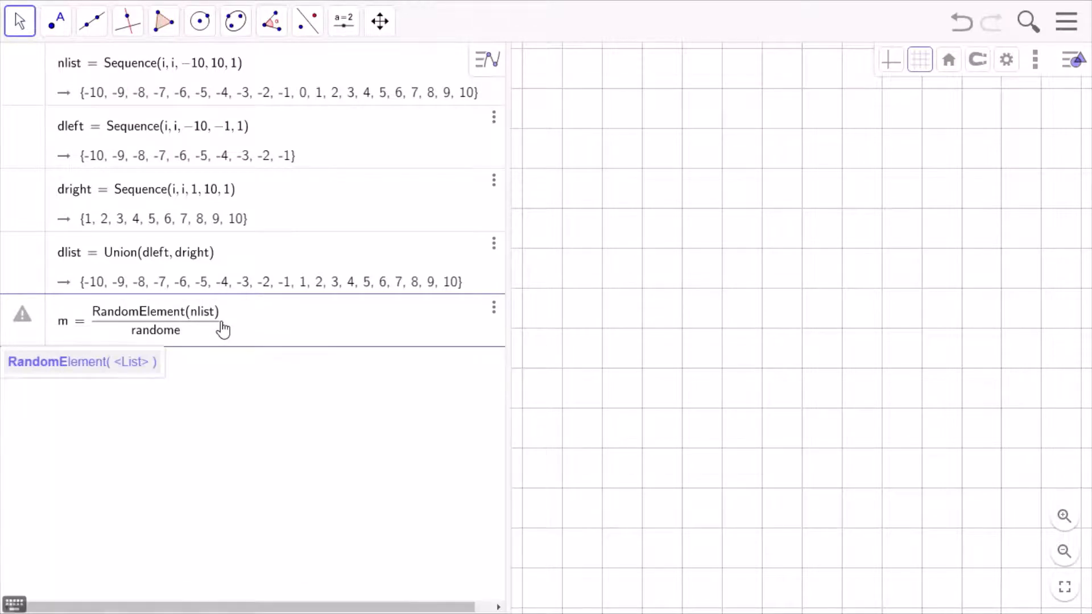
{"action": "left_click", "coordinate": [135, 362]}
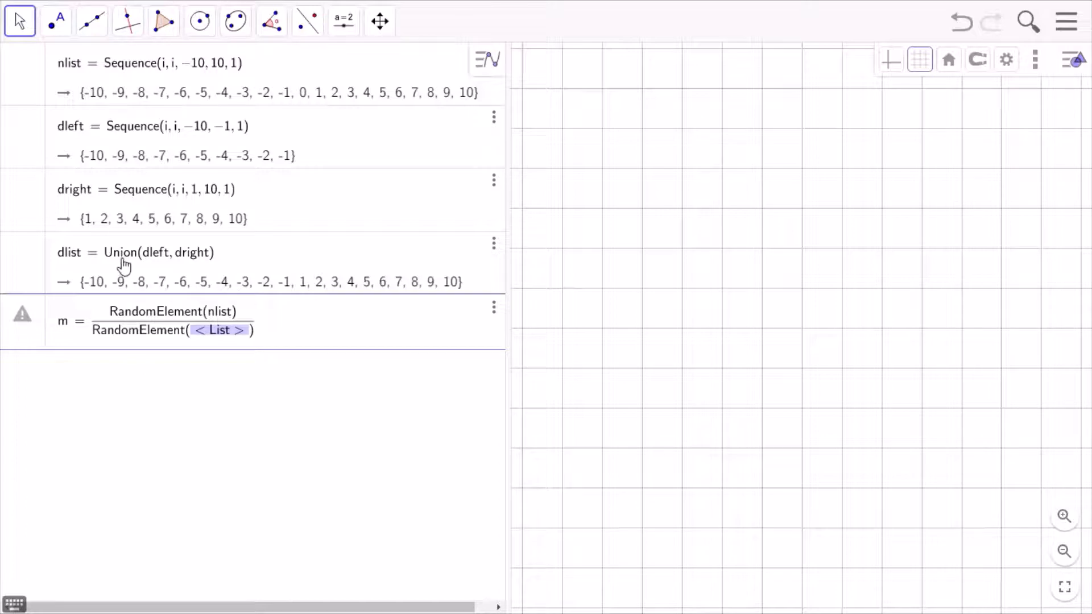
{"action": "type", "text": "dlist"}
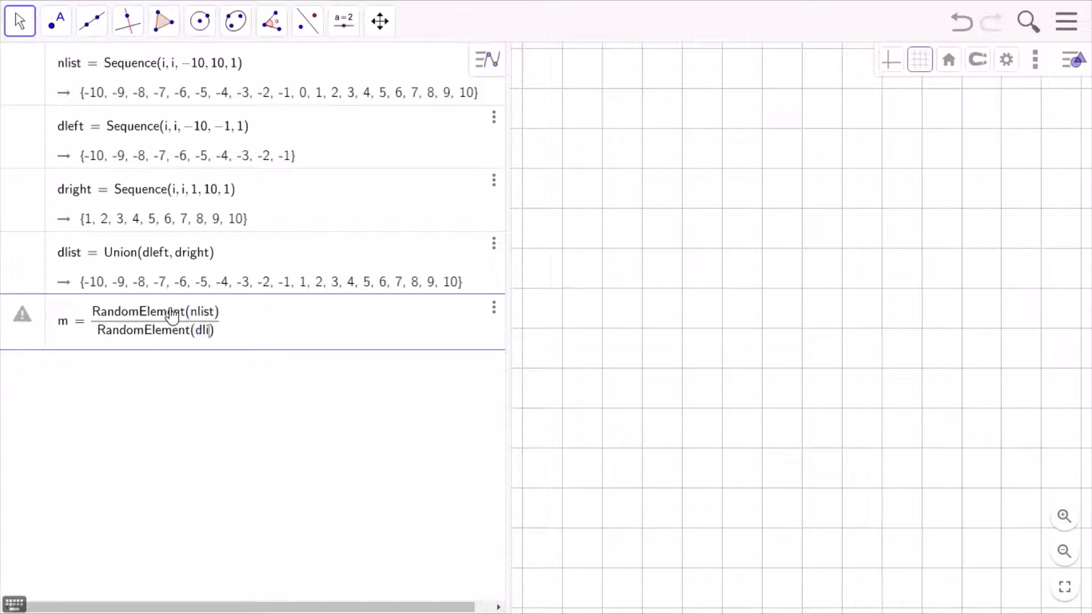
{"action": "key", "text": "Return"}
{"action": "key", "text": "Return"}
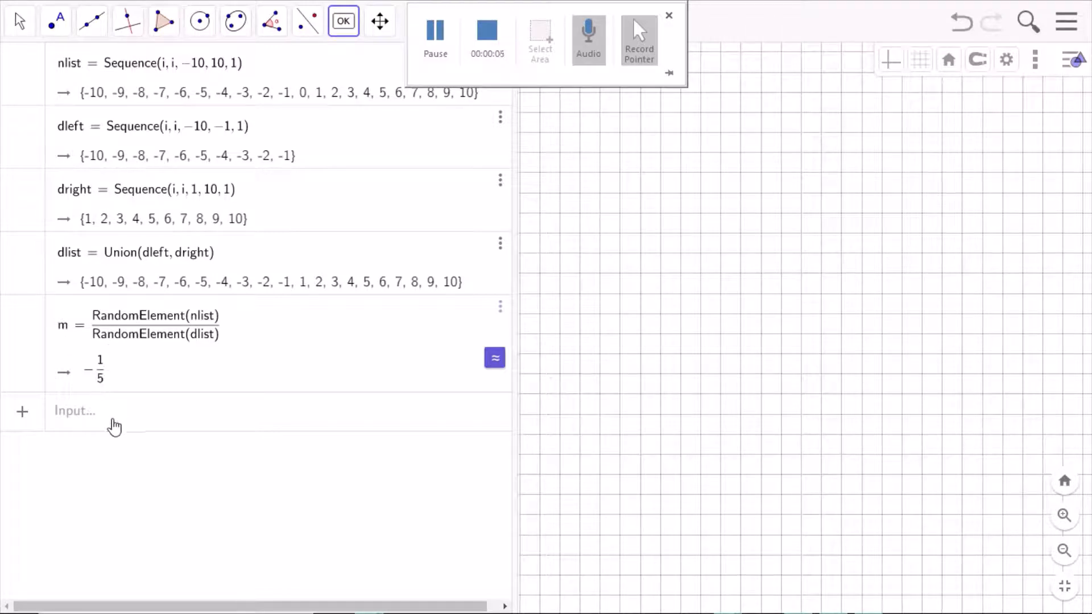
- Create a fraction text of the slope with FractionText(m) and hide it in the graphics view
{"action": "left_click", "coordinate": [113, 427]}
{"action": "type", "text": "fx"}
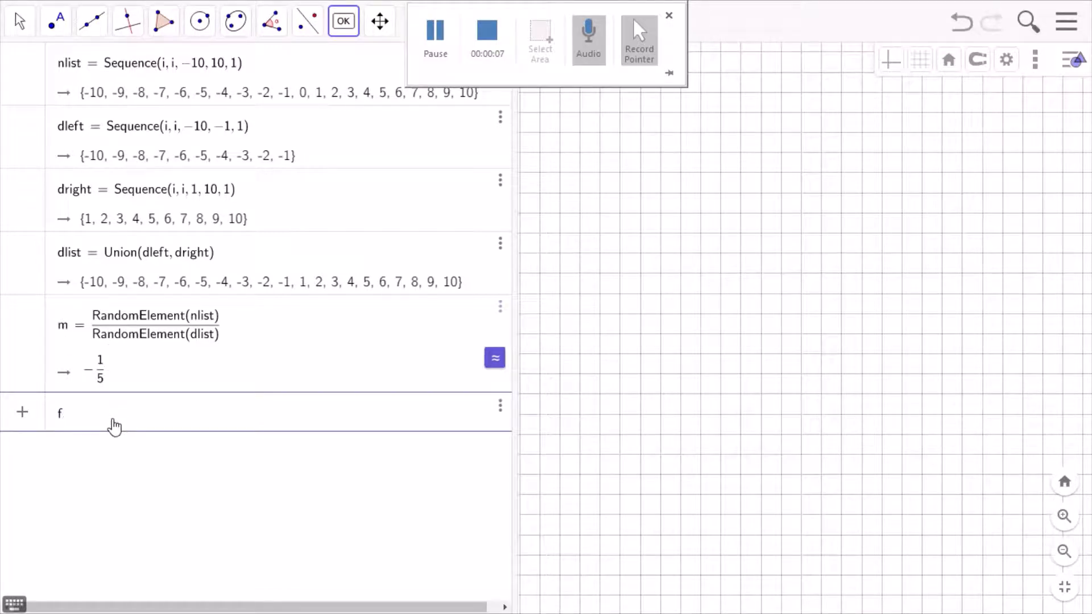
{"action": "key", "text": "BackSpace"}
{"action": "type", "text": "e"}
{"action": "key", "text": "BackSpace"}
{"action": "type", "text": "rac"}
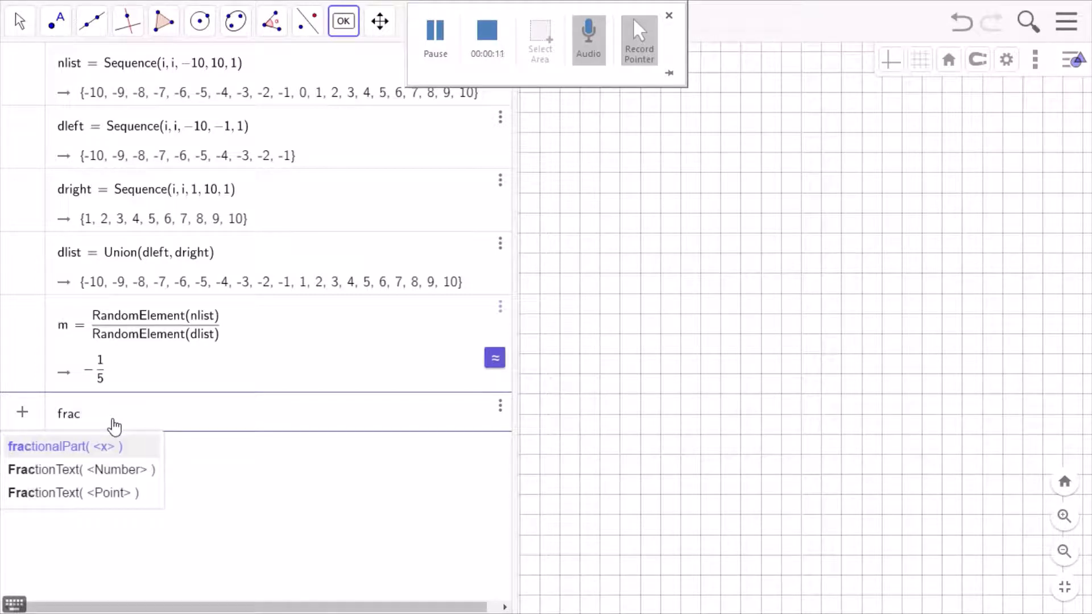
{"action": "left_click", "coordinate": [110, 471]}
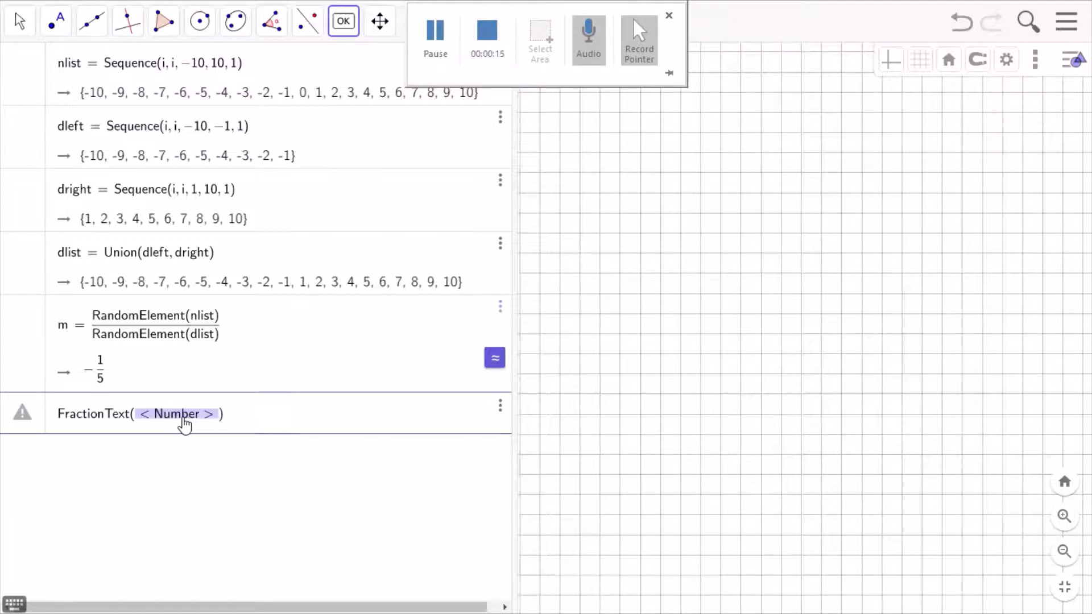
{"action": "type", "text": "m"}
{"action": "key", "text": "Return"}
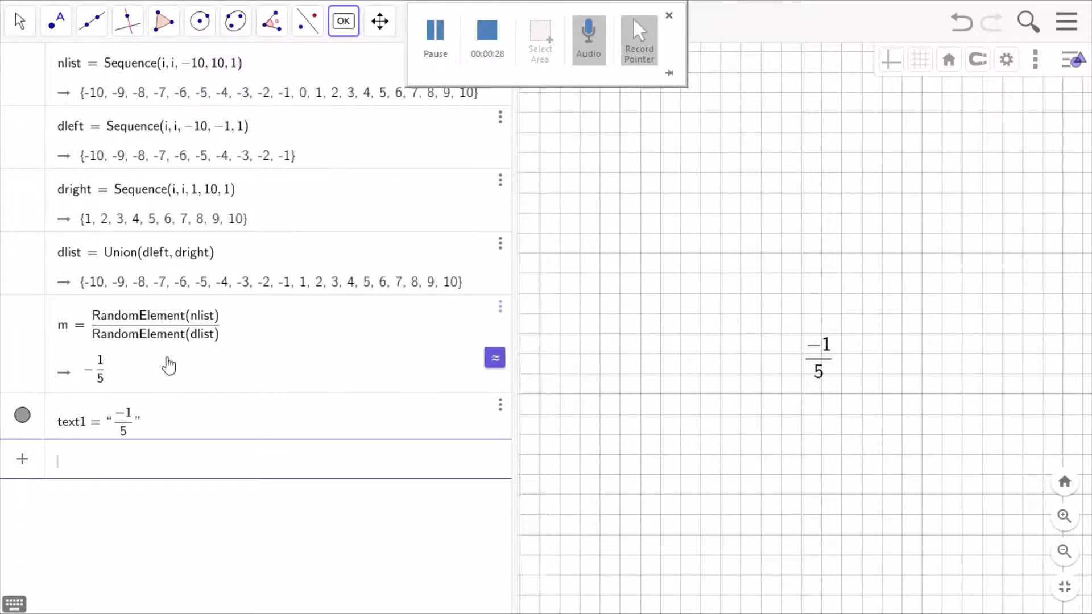
{"action": "left_click", "coordinate": [22, 416]}
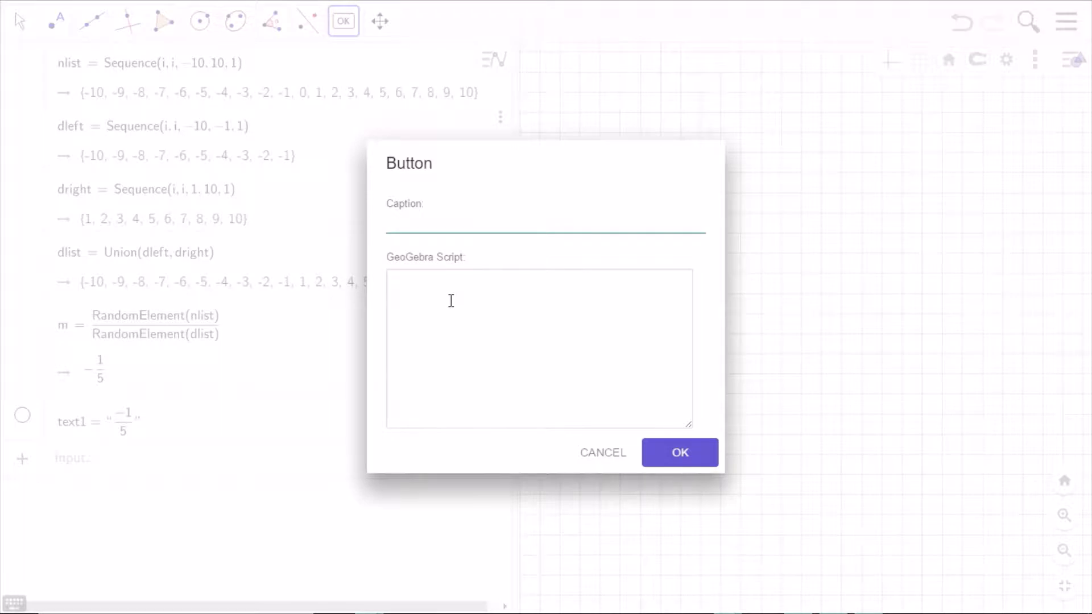
- Create a button captioned "New Problem" with the UpdateConstruction command as its GeoGebra script
{"action": "left_click", "coordinate": [443, 224]}
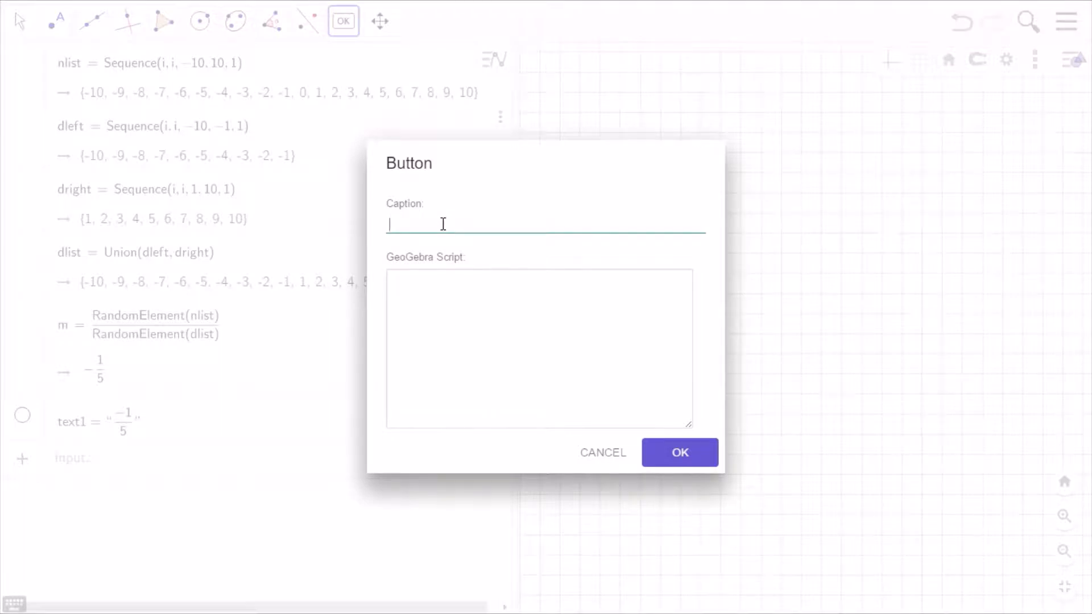
{"action": "type", "text": "New Problem"}
{"action": "left_click", "coordinate": [480, 315]}
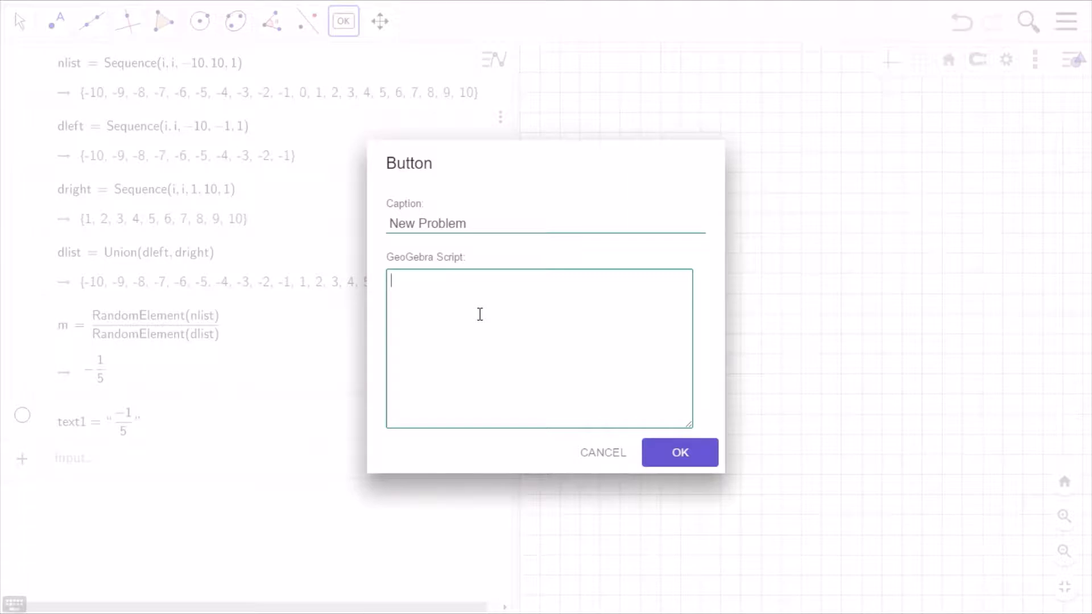
{"action": "type", "text": "U"}
{"action": "type", "text": "date"}
{"action": "key", "text": "BackSpace"}
{"action": "key", "text": "BackSpace"}
{"action": "key", "text": "BackSpace"}
{"action": "type", "text": "dateConstr"}
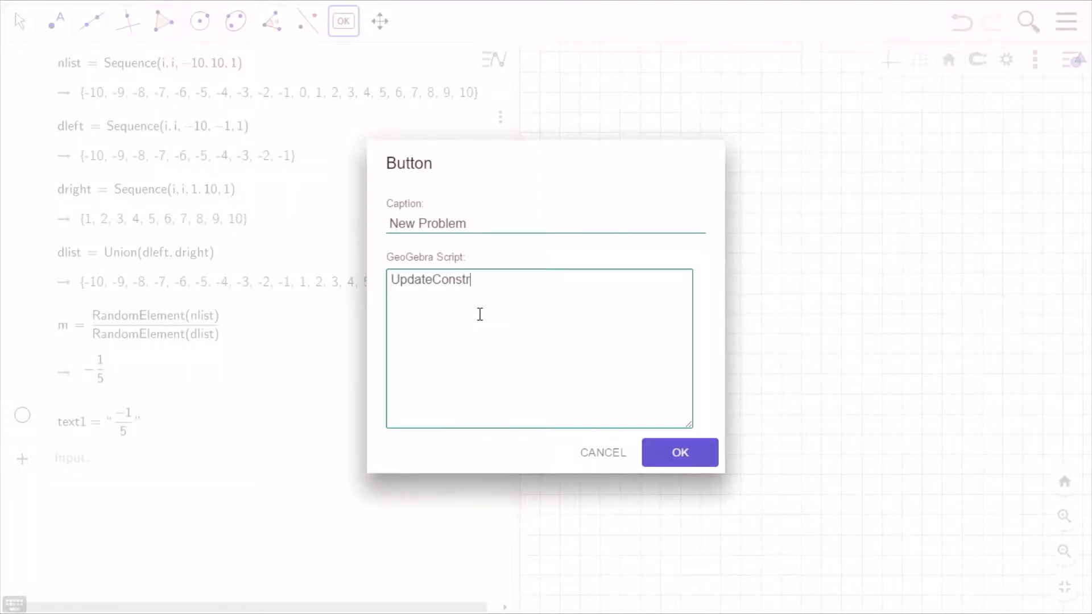
{"action": "type", "text": "uction["}
{"action": "left_click", "coordinate": [670, 457]}
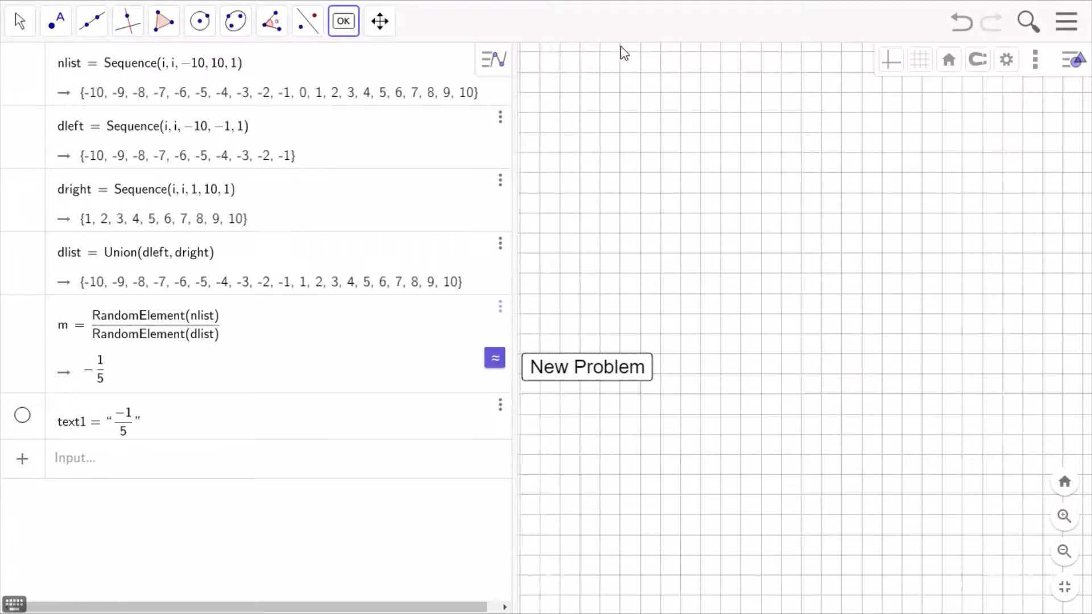
- Narrow the algebra view and move the New Problem button to the upper-left area of the grid
{"action": "left_click_drag", "start_coordinate": [514, 58], "coordinate": [196, 96]}
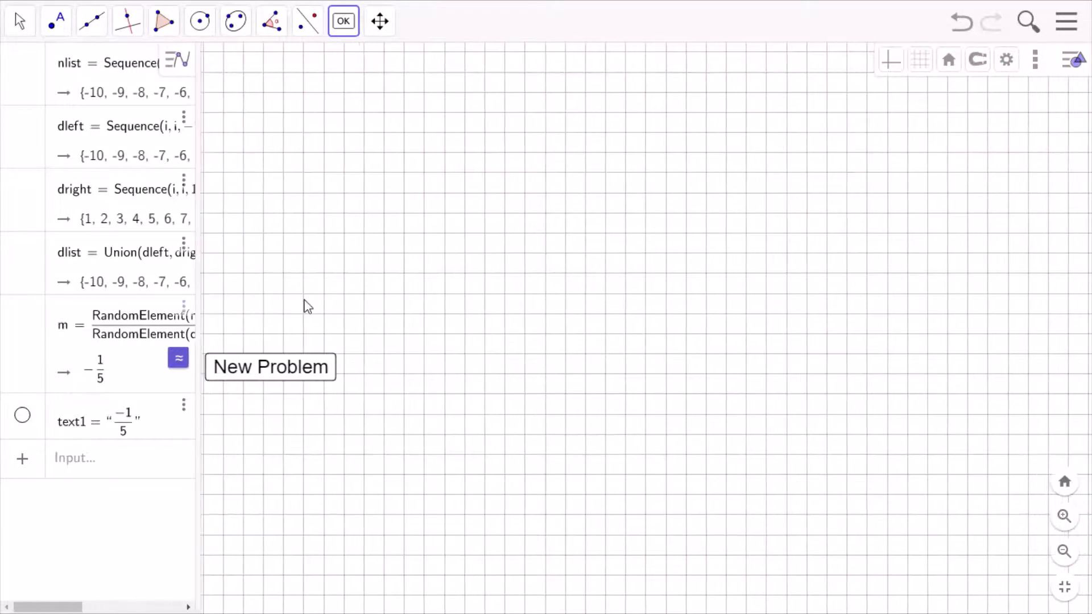
{"action": "left_click_drag", "start_coordinate": [292, 369], "coordinate": [340, 166]}
{"action": "right_click", "coordinate": [340, 166]}
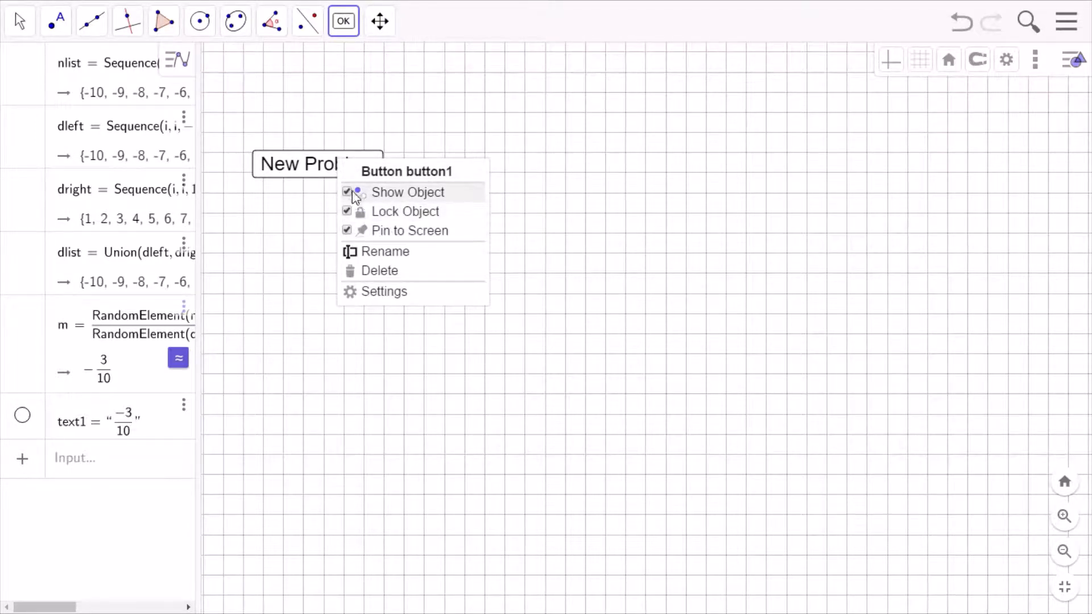
{"action": "left_click", "coordinate": [288, 285]}
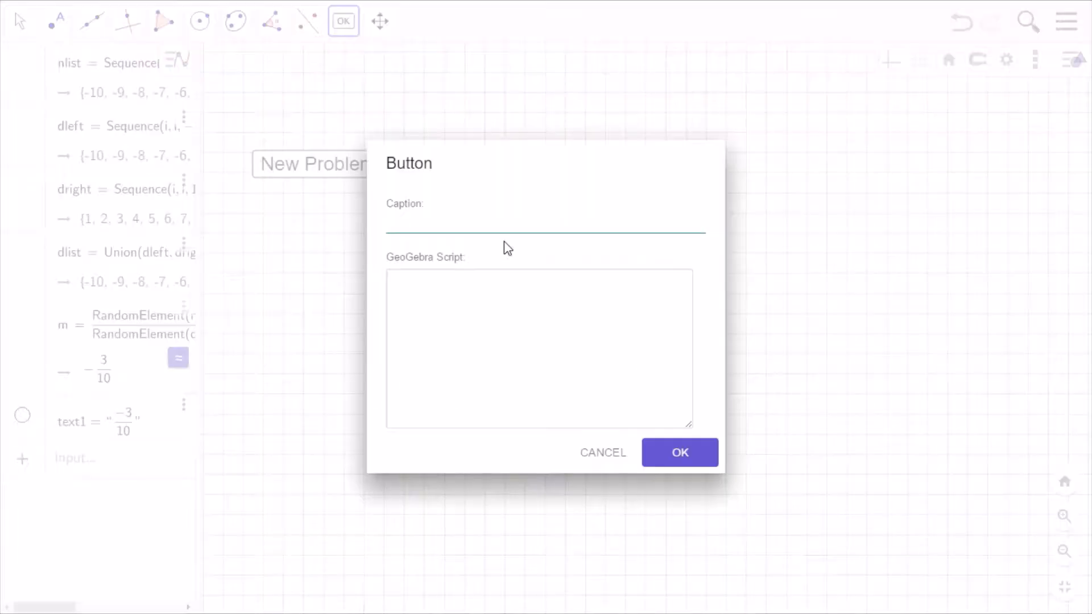
{"action": "left_click", "coordinate": [591, 452]}
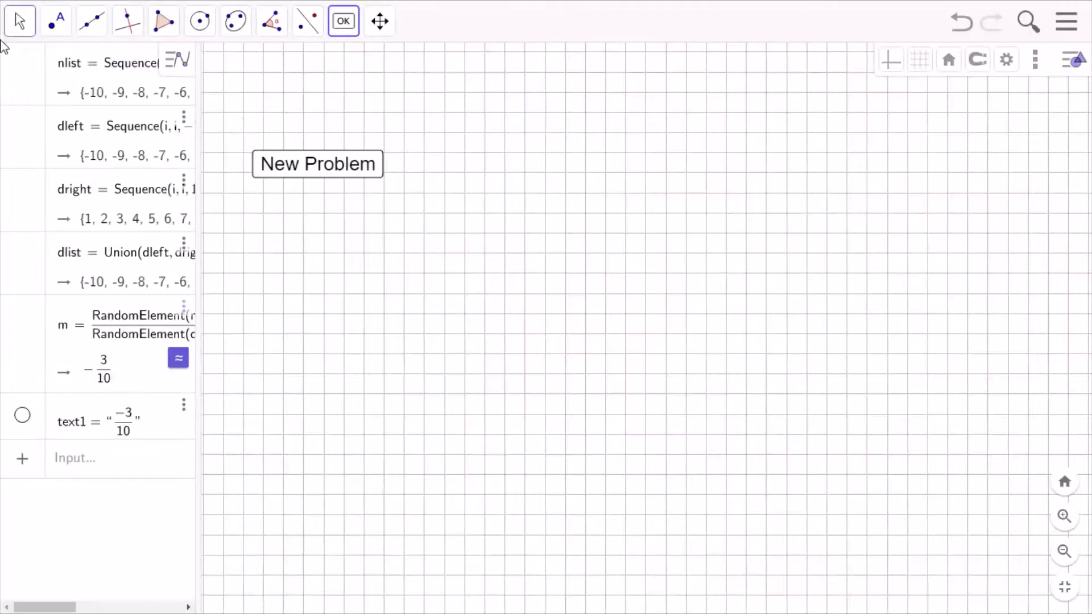
- Test the New Problem button by running it several times to regenerate the slope m
{"action": "left_click", "coordinate": [13, 25]}
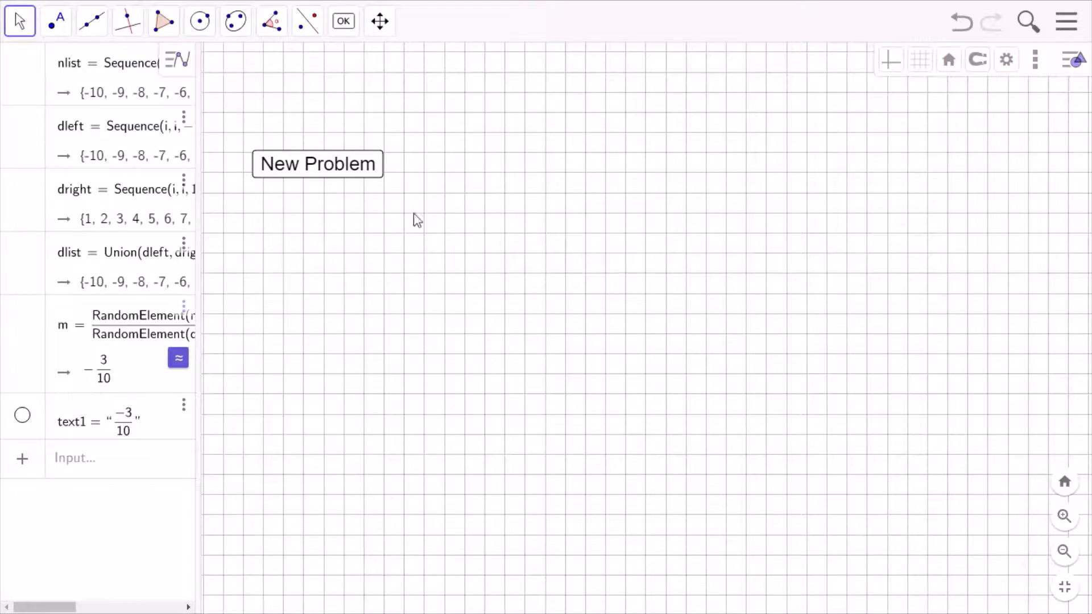
{"action": "left_click", "coordinate": [285, 166]}
{"action": "left_click", "coordinate": [332, 170]}
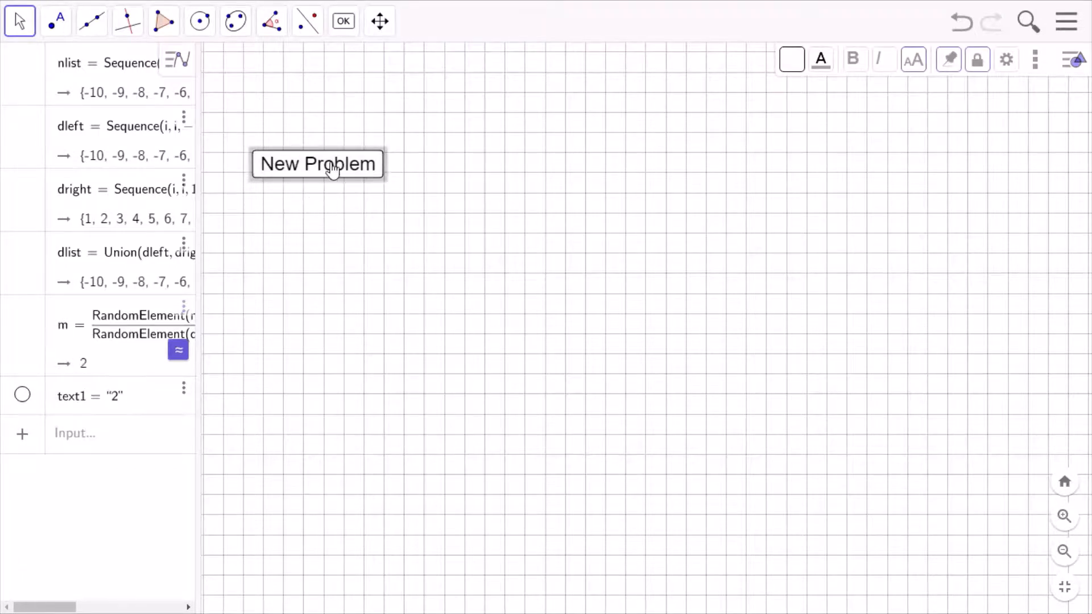
{"action": "left_click", "coordinate": [331, 170]}
{"action": "left_click", "coordinate": [330, 175]}
{"action": "left_click", "coordinate": [330, 177]}
{"action": "left_click", "coordinate": [479, 292]}
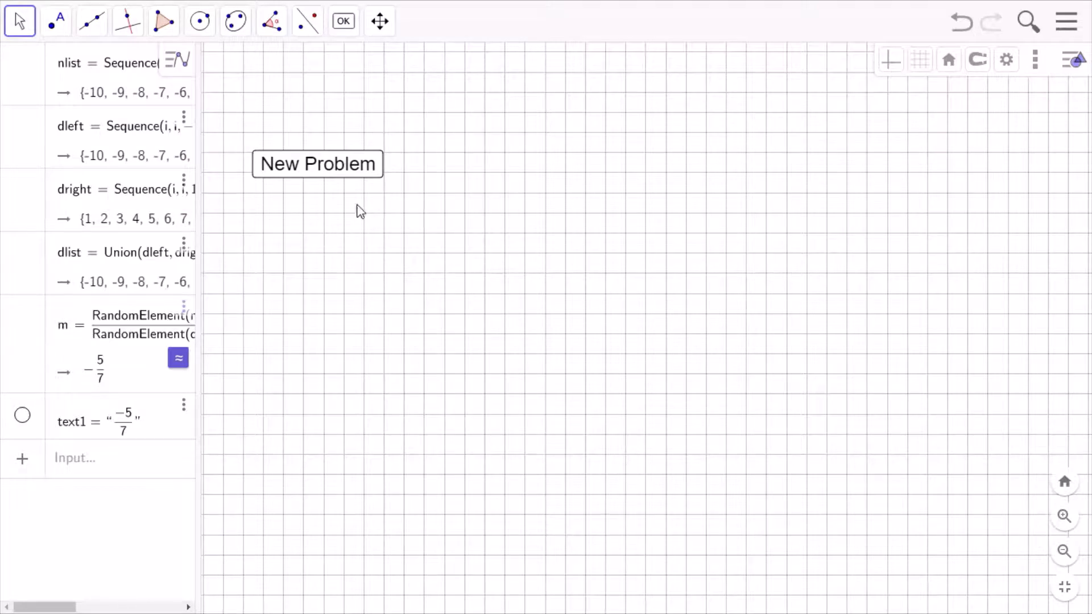
- Add the text "Move the LARGE POINTS around so that the line displayed has the given slope." with a line break after "so"
{"action": "left_click", "coordinate": [343, 23]}
{"action": "left_click", "coordinate": [357, 119]}
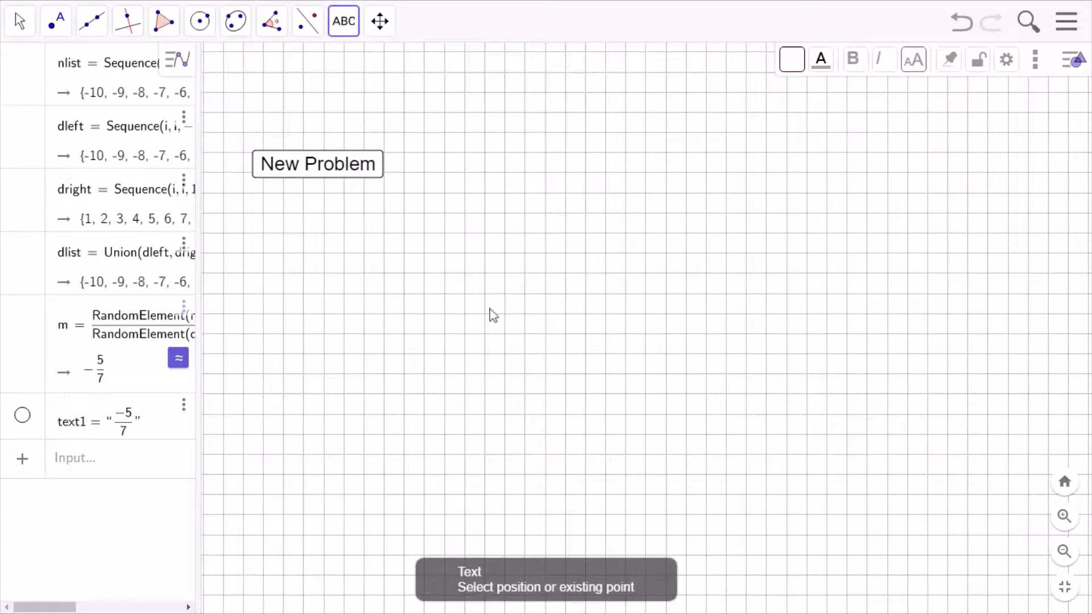
{"action": "left_click", "coordinate": [467, 217]}
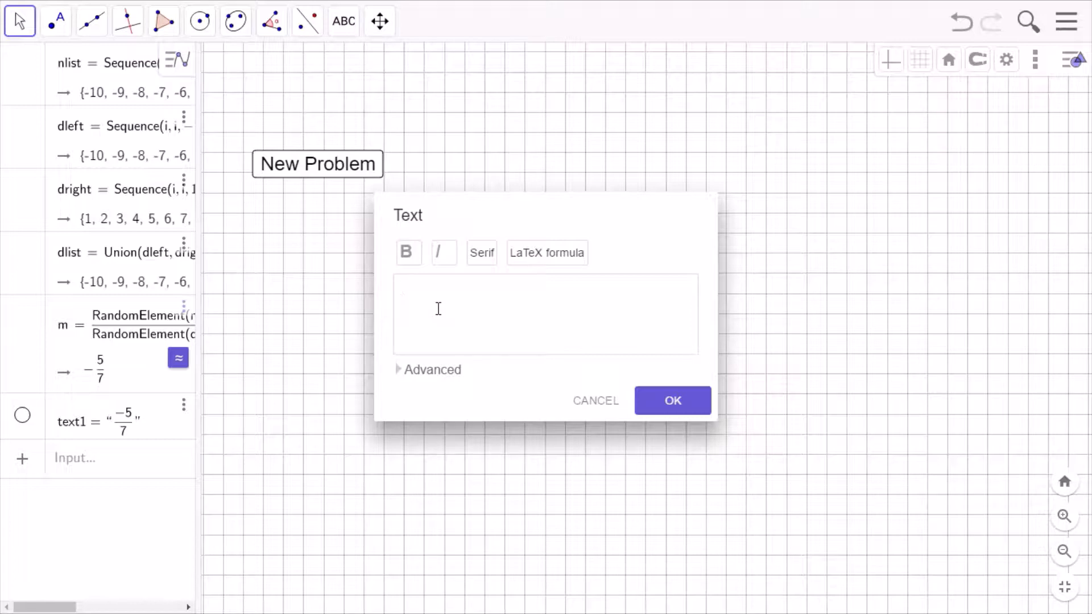
{"action": "type", "text": "Move the LARGE POINTS"}
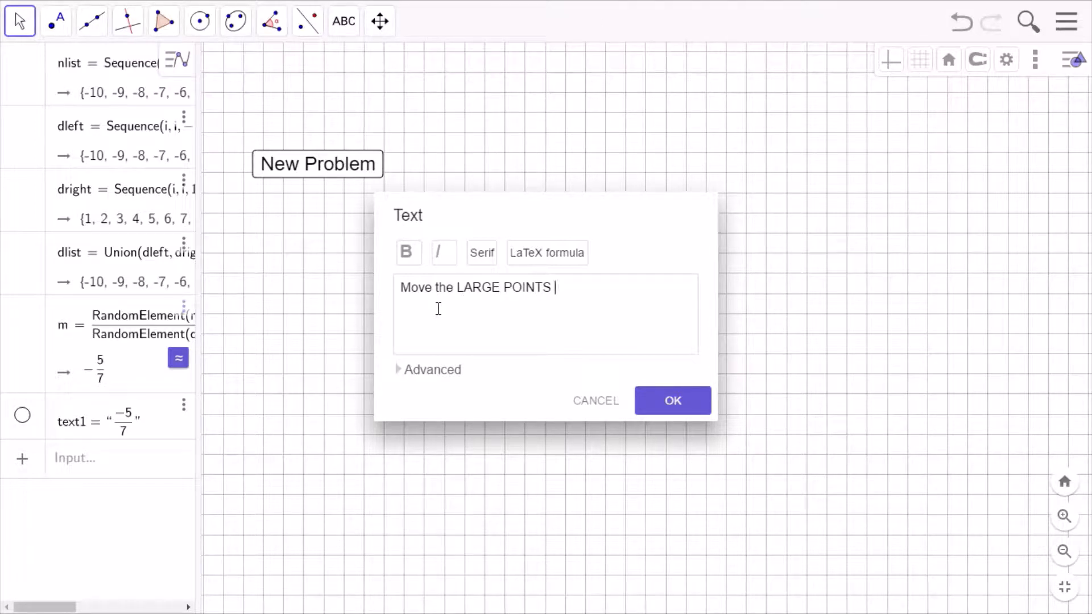
{"action": "key", "text": "Caps_Lock"}
{"action": "type", "text": "a"}
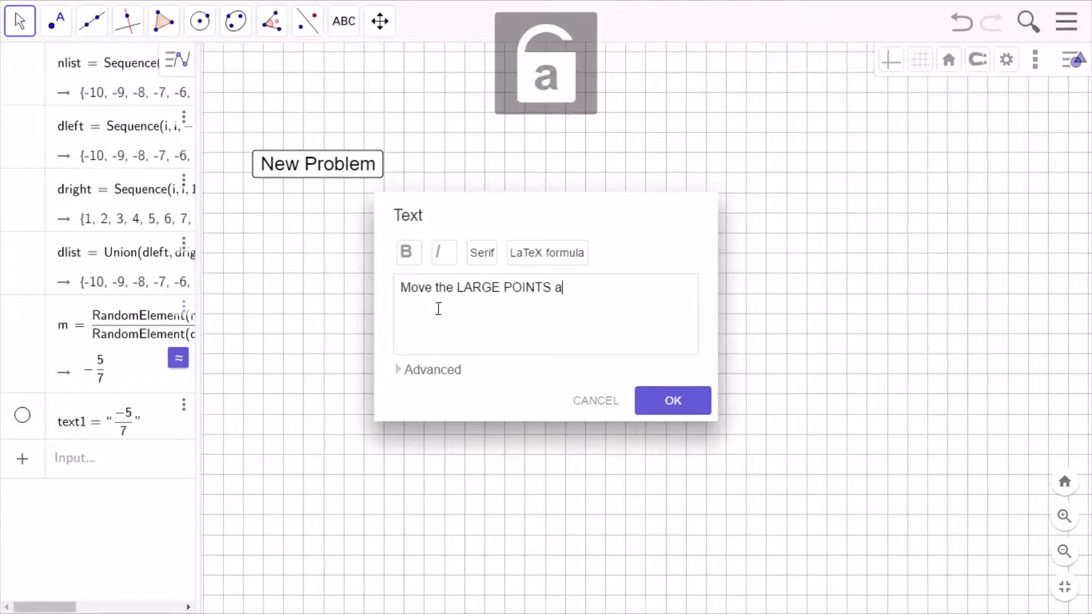
{"action": "type", "text": "round"}
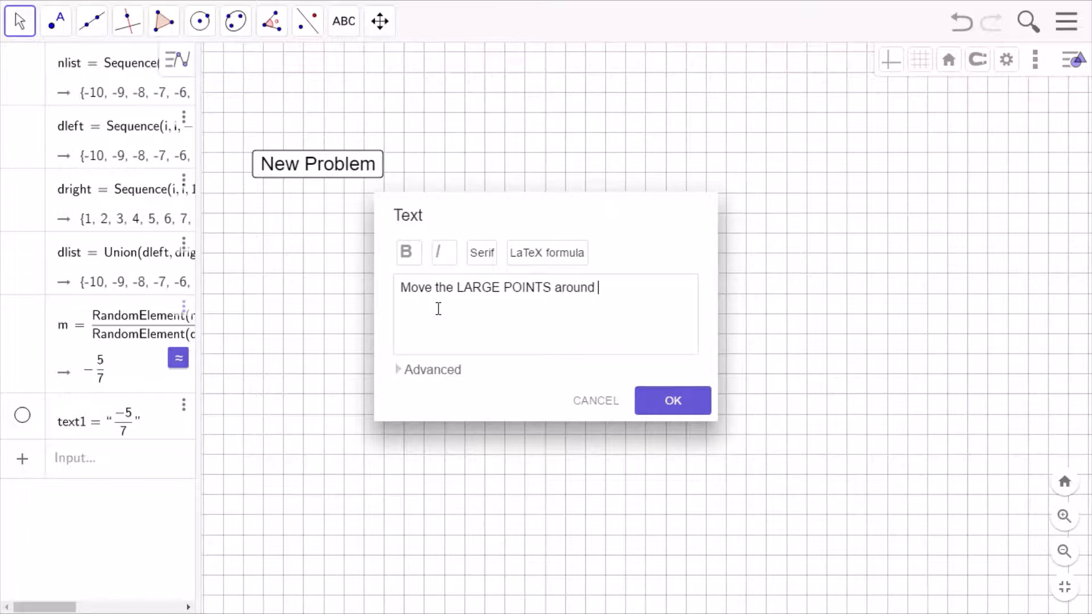
{"action": "type", "text": " so that the line"}
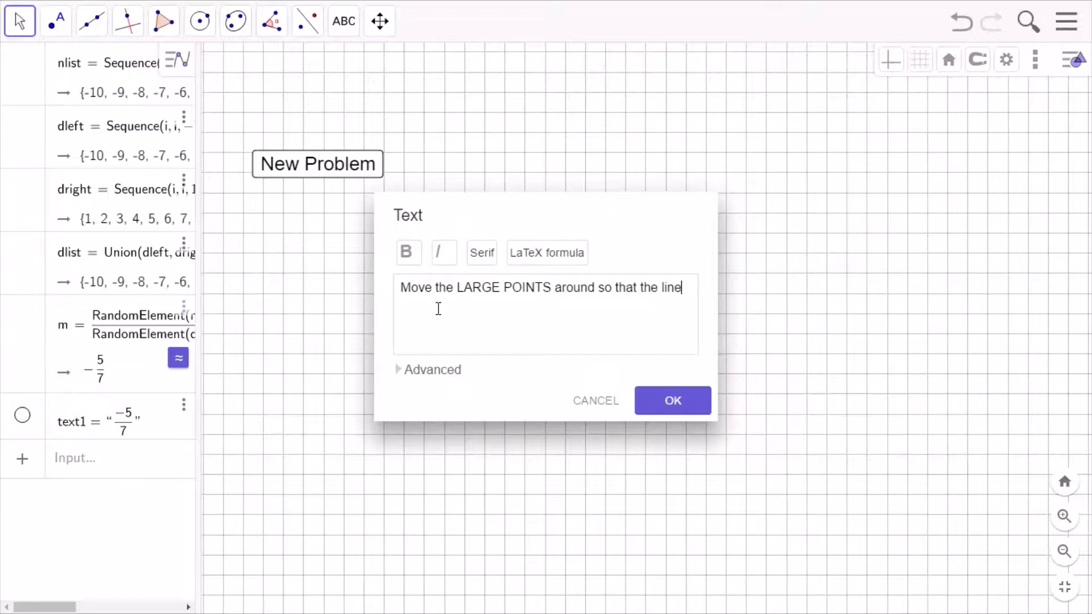
{"action": "type", "text": " displayed has the gi"}
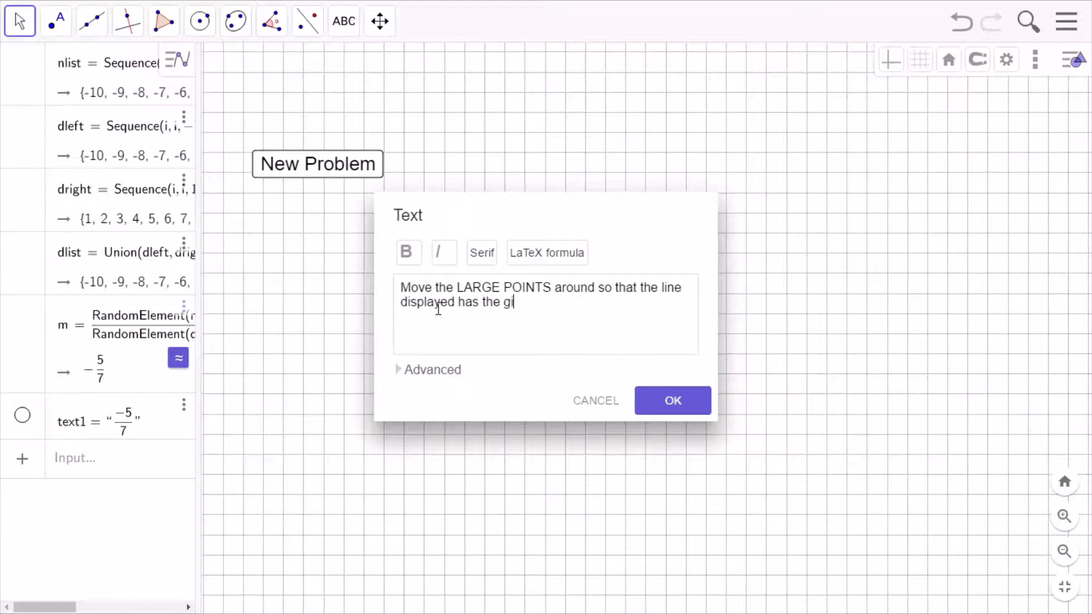
{"action": "type", "text": "ven slope"}
{"action": "left_click", "coordinate": [617, 287]}
{"action": "key", "text": "Return"}
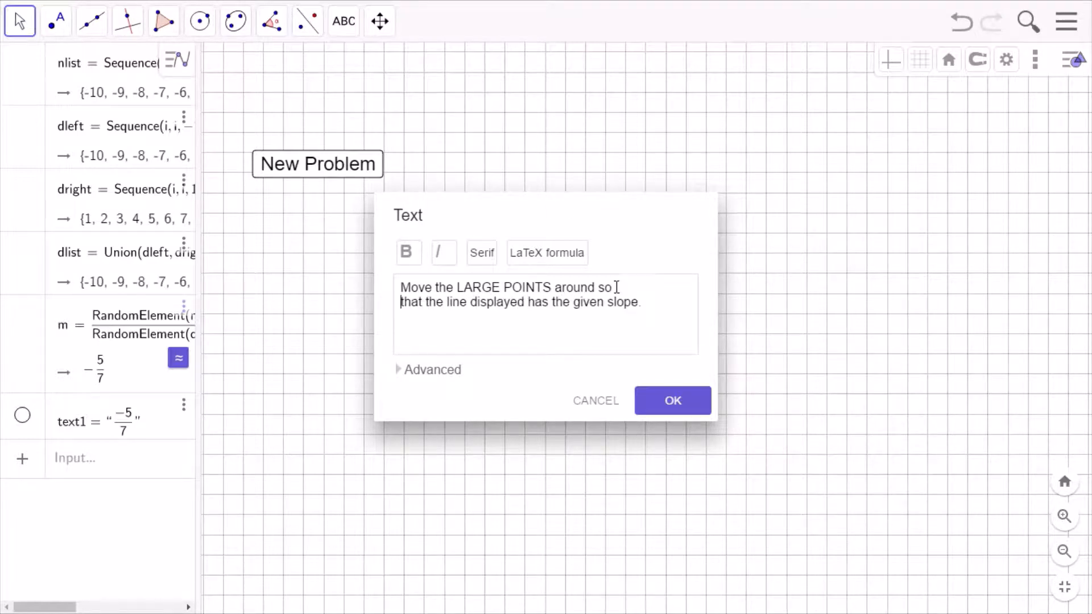
{"action": "left_click", "coordinate": [682, 411]}
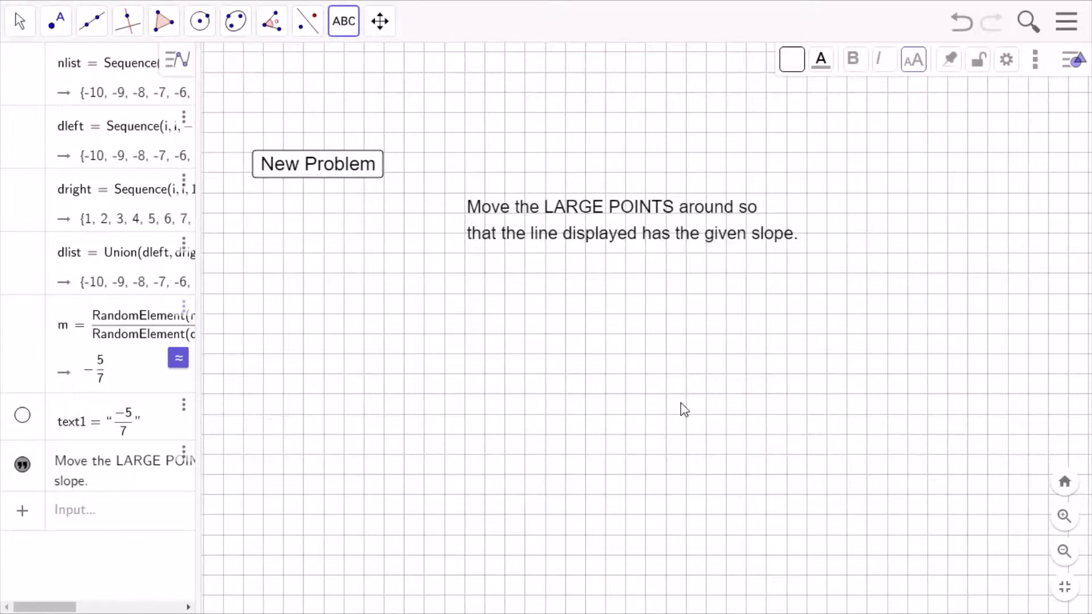
- Place the instruction text just above the New Problem button, then lock it and pin it to the screen
{"action": "left_click_drag", "start_coordinate": [595, 265], "coordinate": [597, 266]}
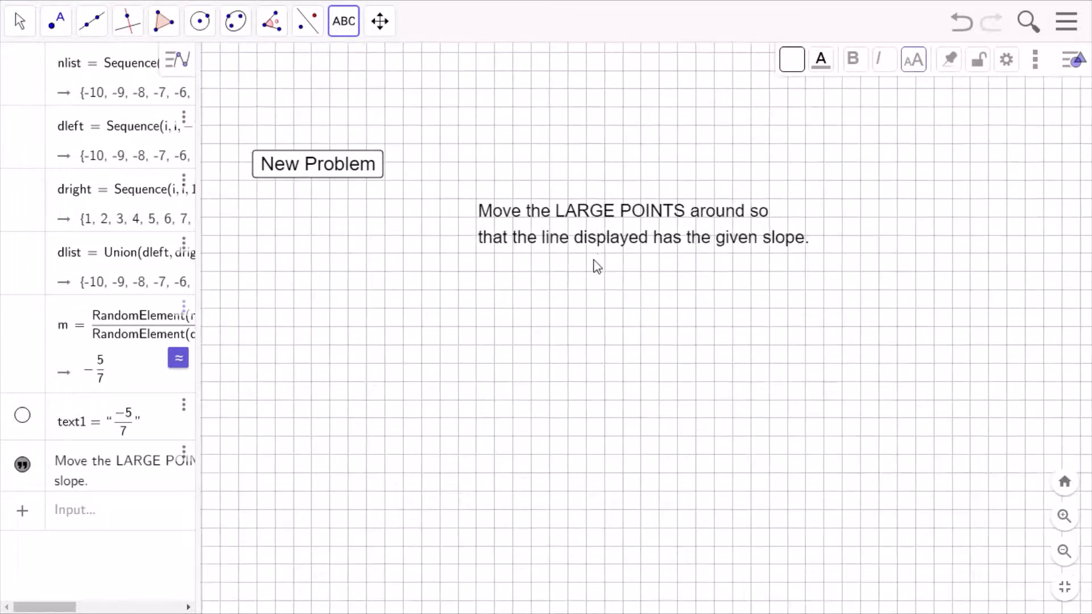
{"action": "left_click_drag", "start_coordinate": [609, 212], "coordinate": [392, 100]}
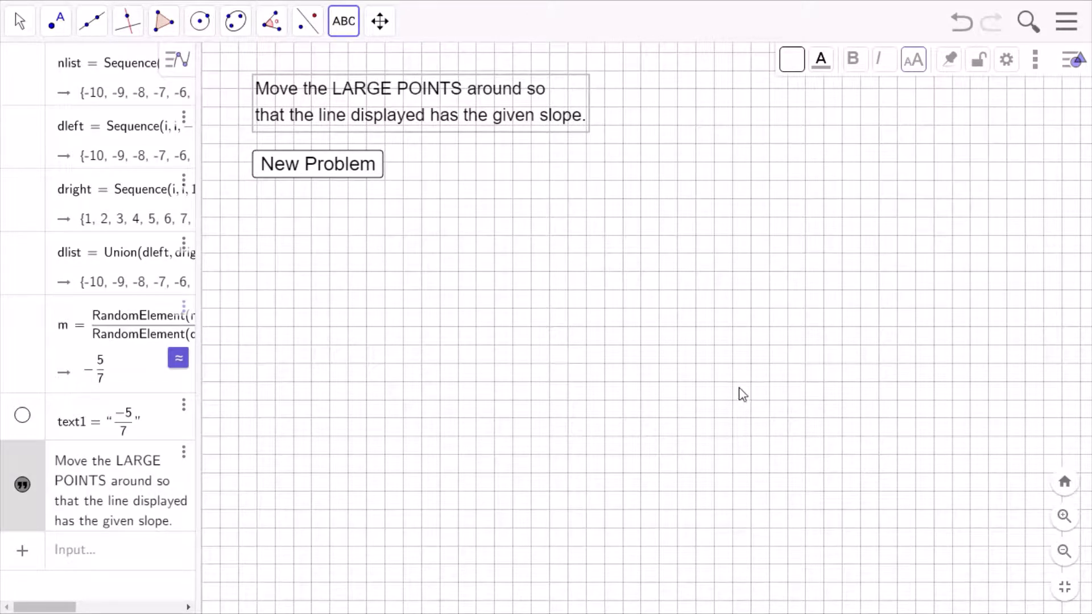
{"action": "right_click", "coordinate": [462, 96]}
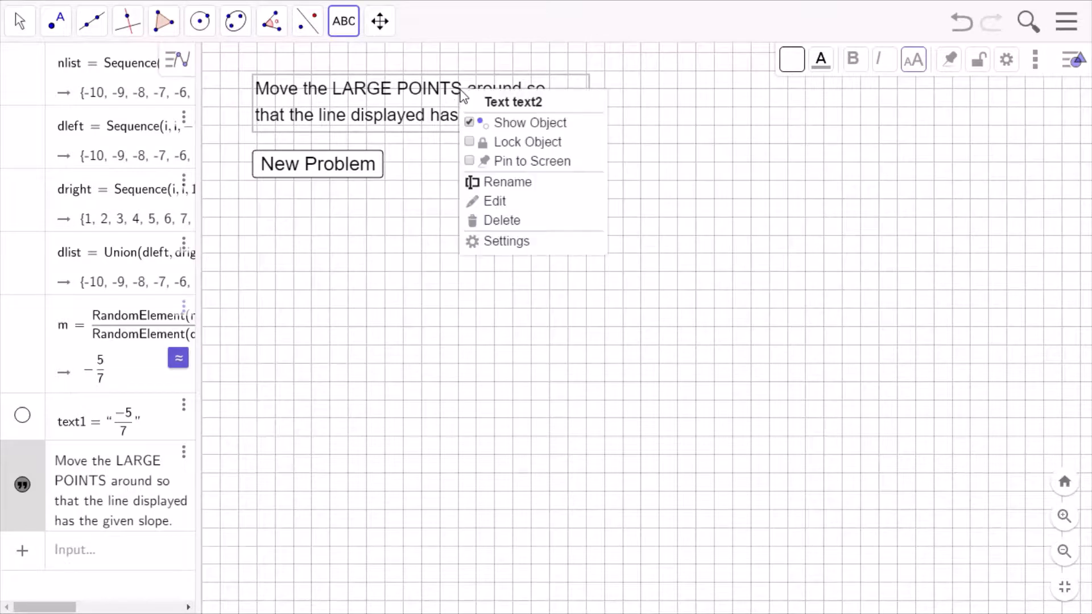
{"action": "left_click", "coordinate": [472, 142]}
{"action": "right_click", "coordinate": [447, 120]}
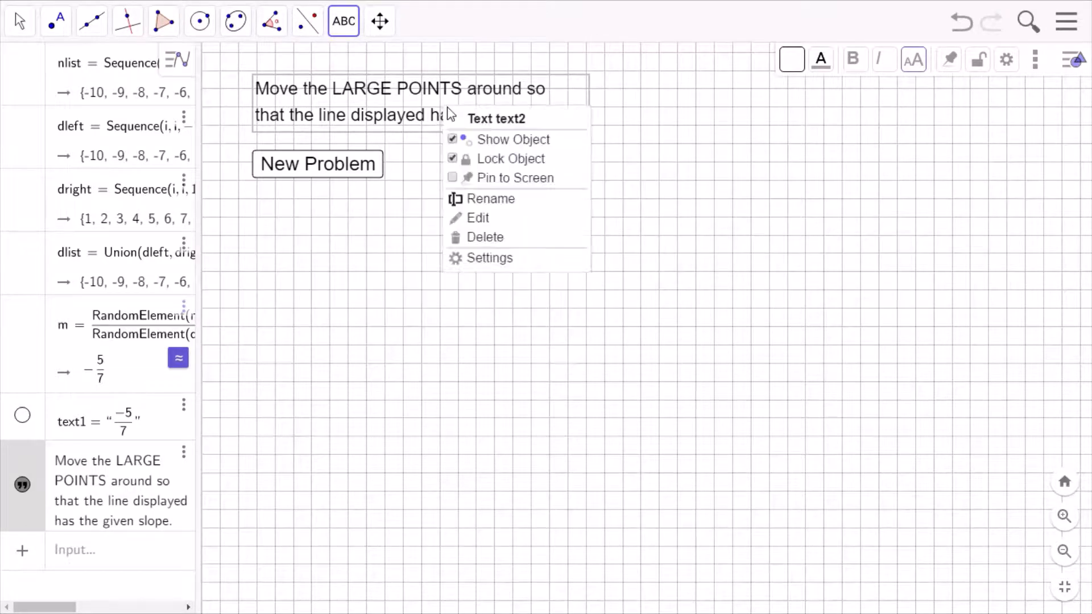
{"action": "left_click", "coordinate": [455, 176]}
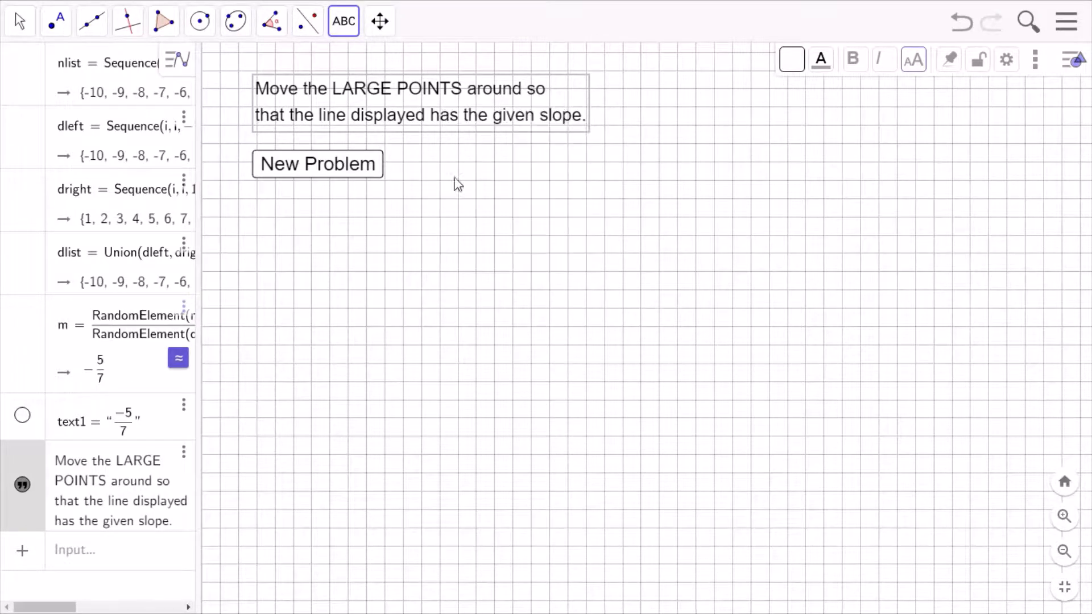
{"action": "left_click", "coordinate": [464, 276]}
{"action": "left_click", "coordinate": [608, 405]}
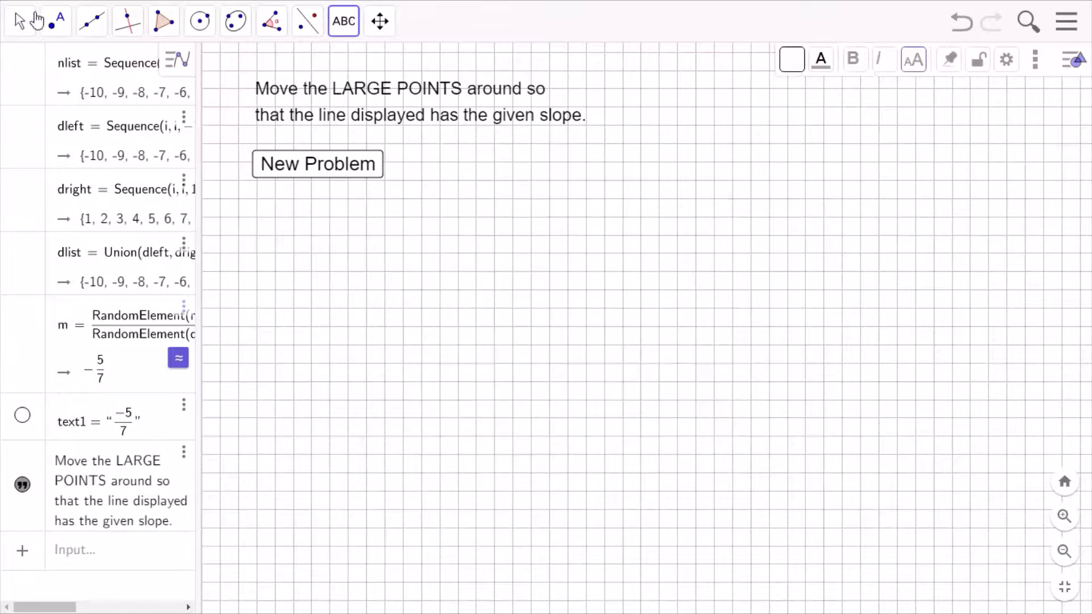
{"action": "left_click", "coordinate": [20, 21]}
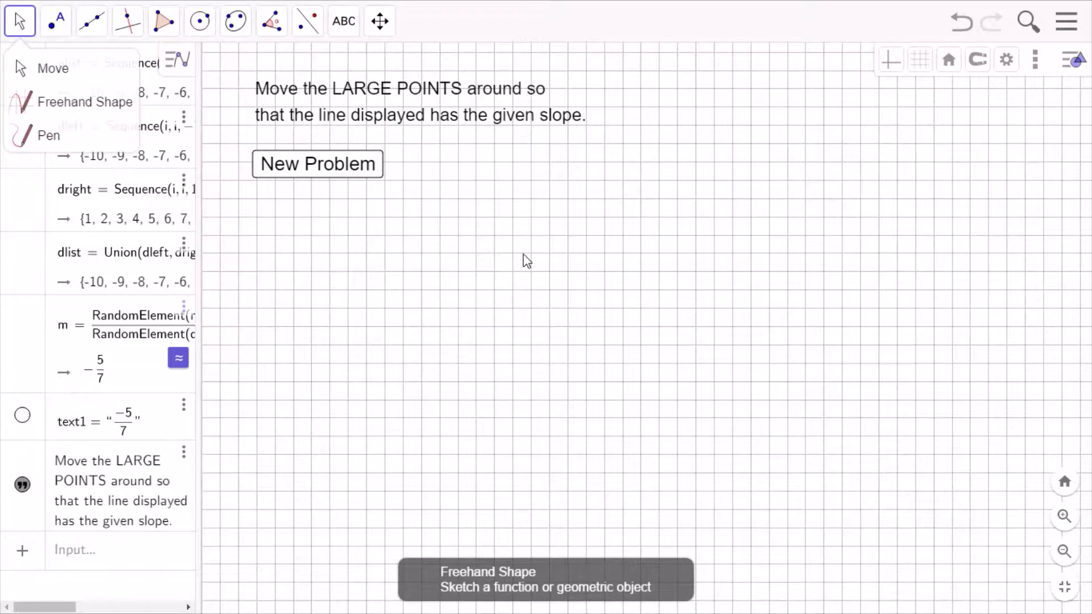
{"action": "left_click_drag", "start_coordinate": [540, 225], "coordinate": [639, 279]}
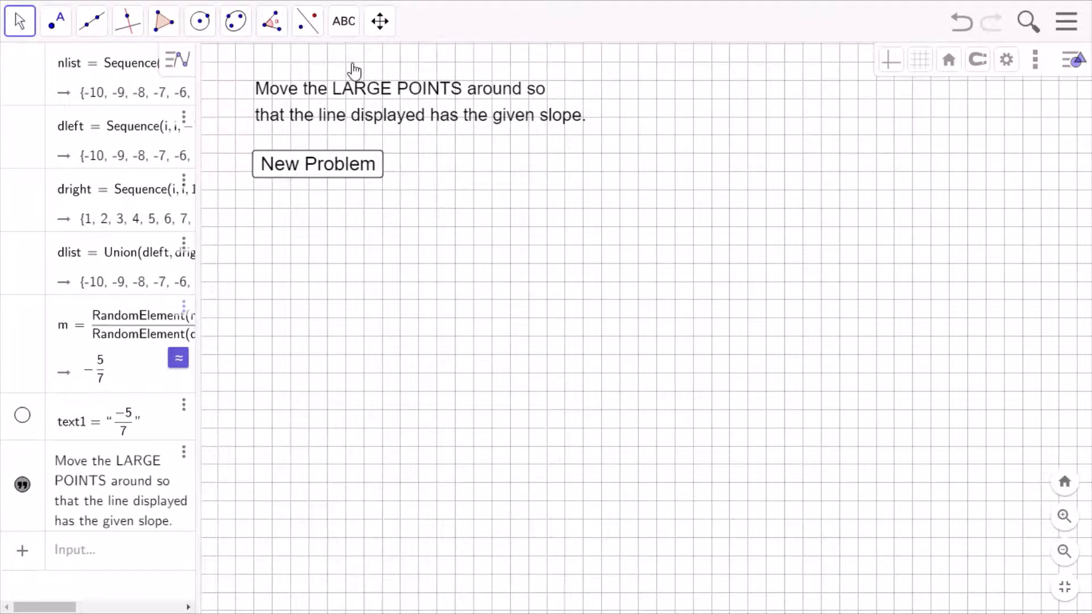
- Add an italic LaTeX formula text below the instructions reading "slope=" followed by the inserted object text1
{"action": "left_click", "coordinate": [346, 24]}
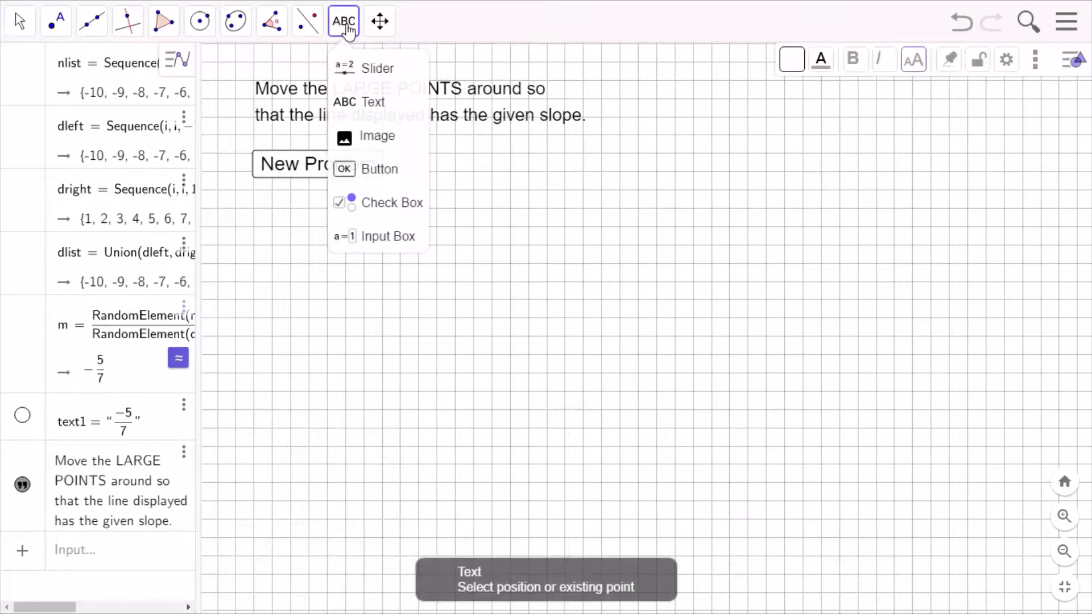
{"action": "left_click", "coordinate": [366, 103]}
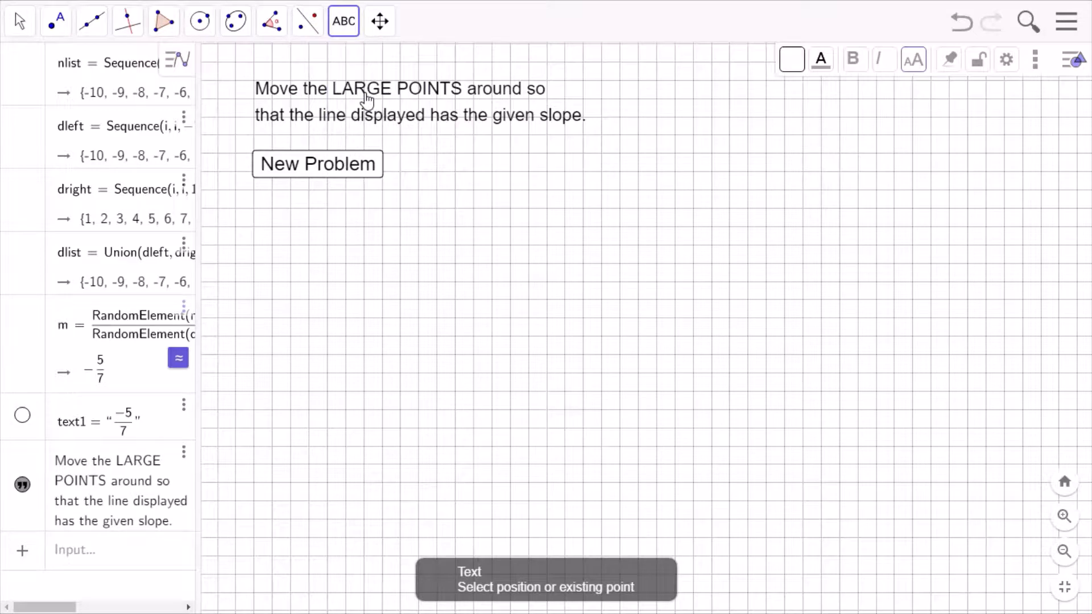
{"action": "left_click", "coordinate": [496, 202]}
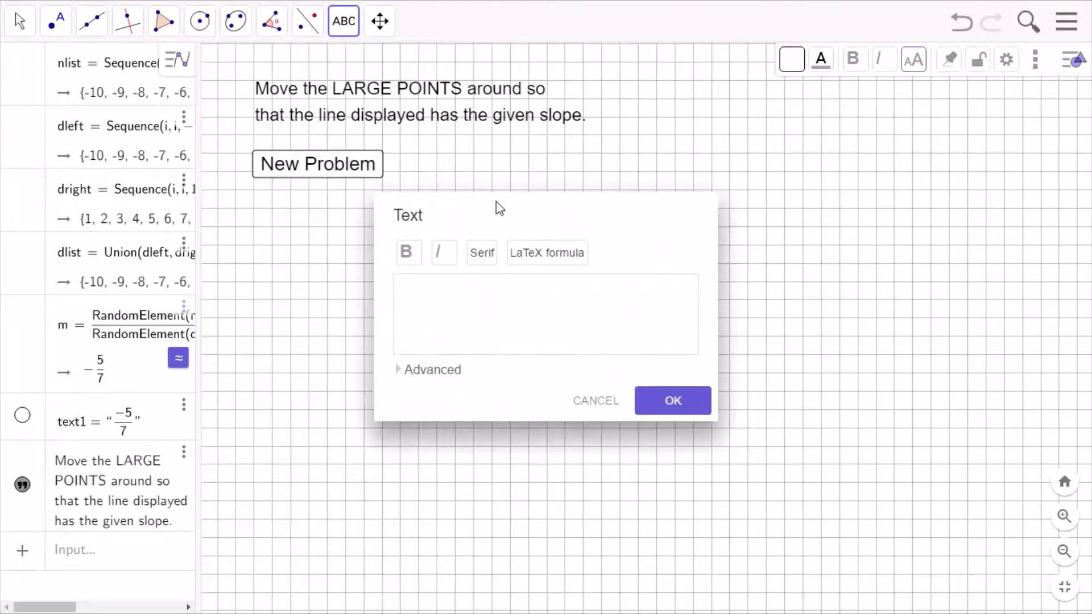
{"action": "left_click", "coordinate": [538, 256]}
{"action": "left_click", "coordinate": [514, 312]}
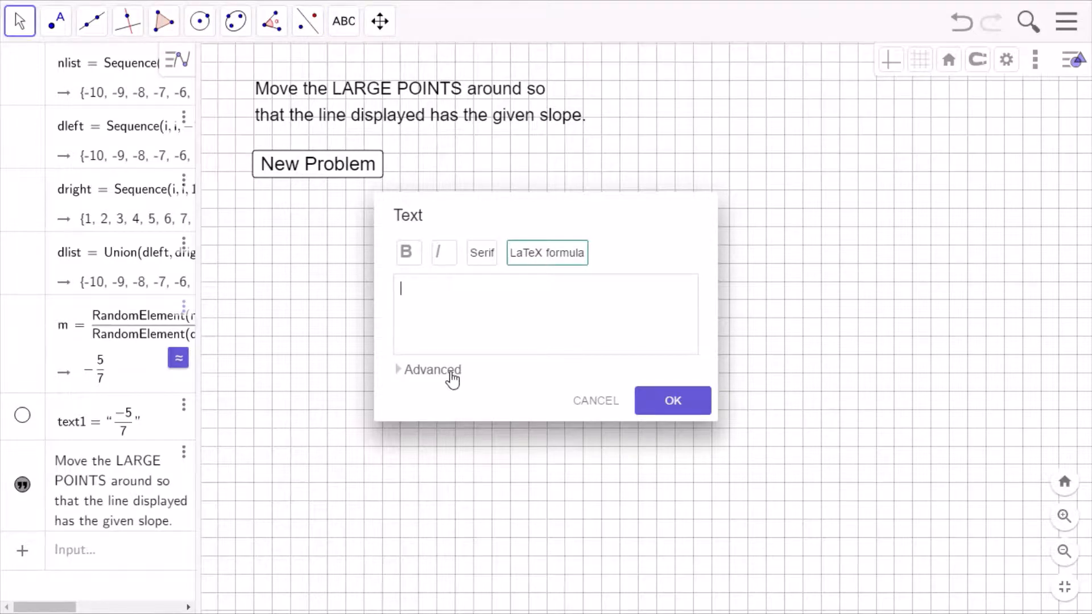
{"action": "left_click", "coordinate": [446, 263]}
{"action": "left_click", "coordinate": [419, 371]}
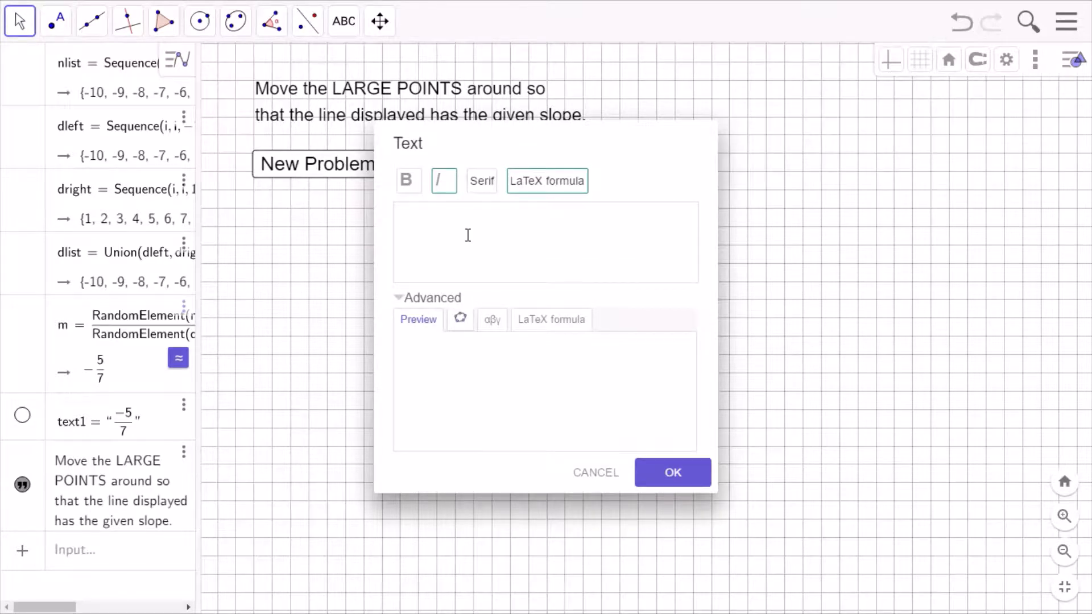
{"action": "type", "text": "ope="}
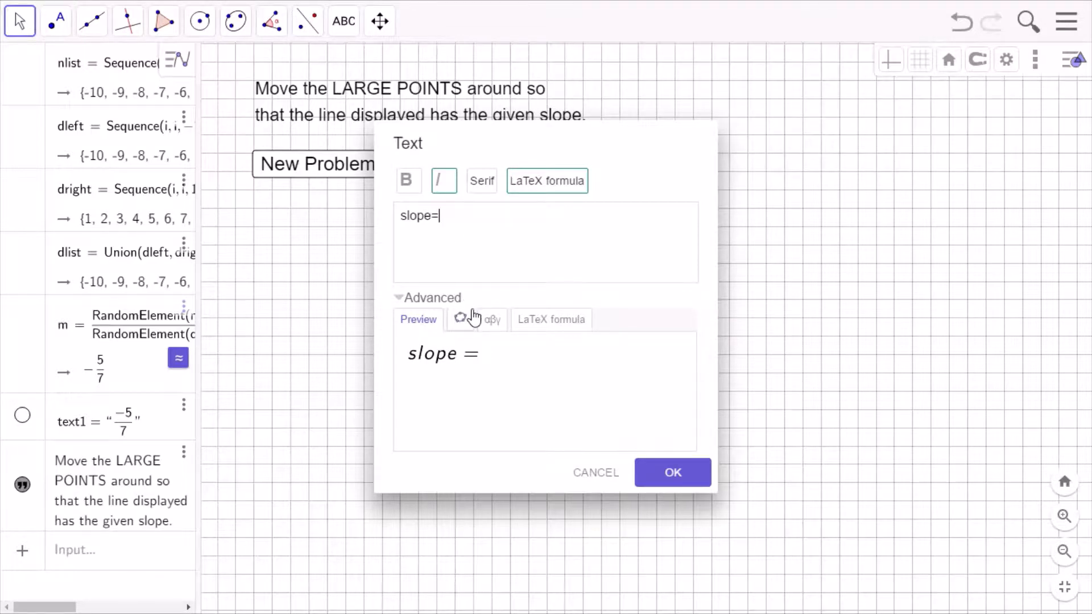
{"action": "left_click", "coordinate": [460, 322]}
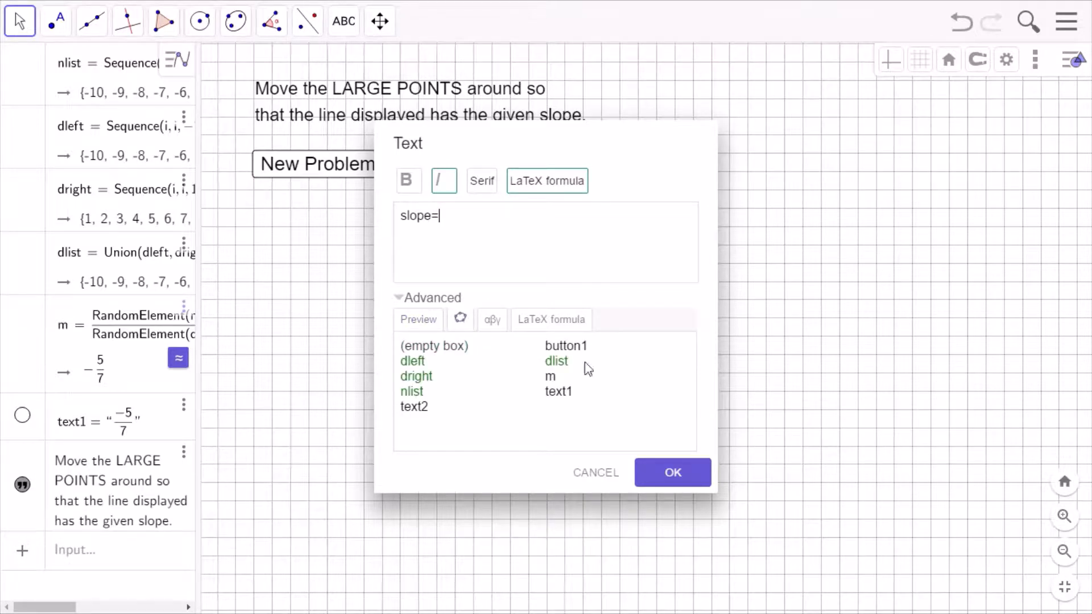
{"action": "left_click", "coordinate": [563, 392]}
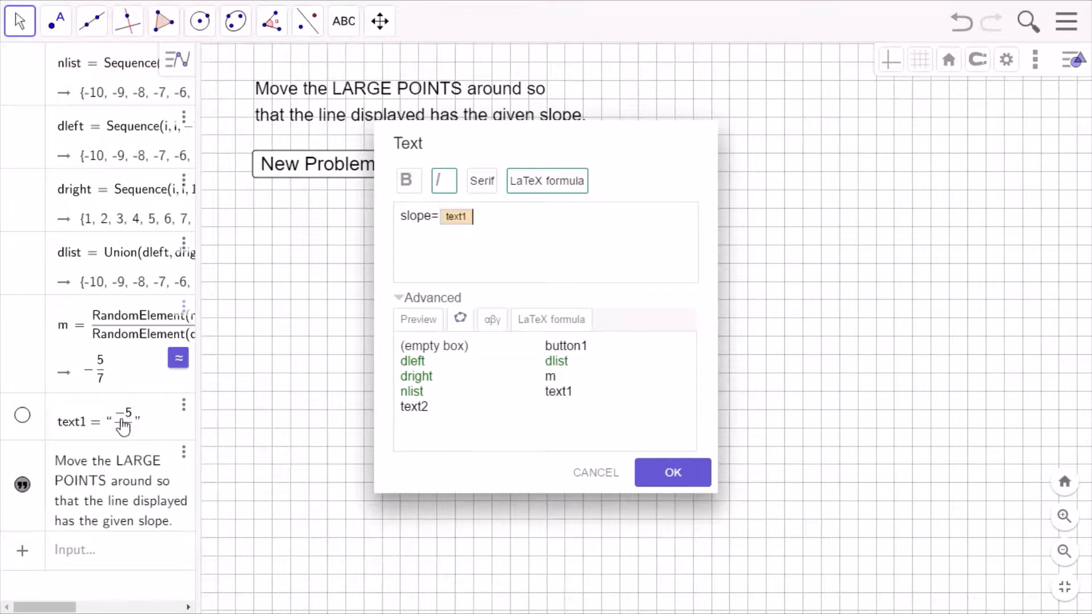
{"action": "left_click", "coordinate": [654, 474]}
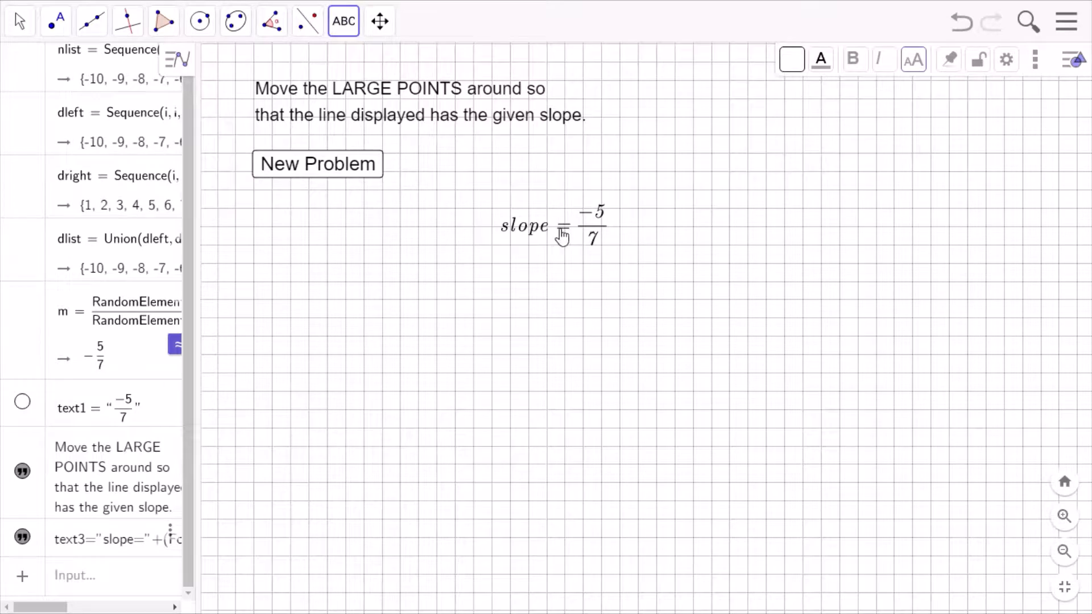
- Place the slope text beside the New Problem button, under the instructions, and lock it and pin it to the screen
{"action": "left_click_drag", "start_coordinate": [561, 237], "coordinate": [545, 205]}
{"action": "mouse_move", "coordinate": [532, 183]}
{"action": "left_mouse_down"}
{"action": "mouse_move", "coordinate": [537, 170]}
{"action": "mouse_move", "coordinate": [564, 167]}
{"action": "mouse_move", "coordinate": [507, 192]}
{"action": "mouse_move", "coordinate": [549, 180]}
{"action": "left_mouse_up"}
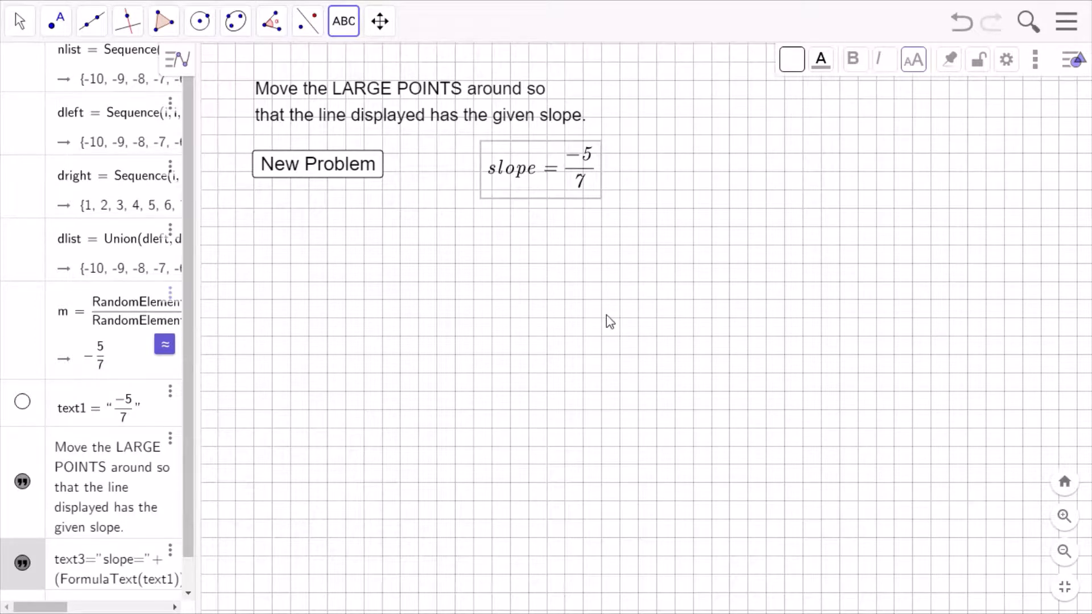
{"action": "right_click", "coordinate": [554, 172]}
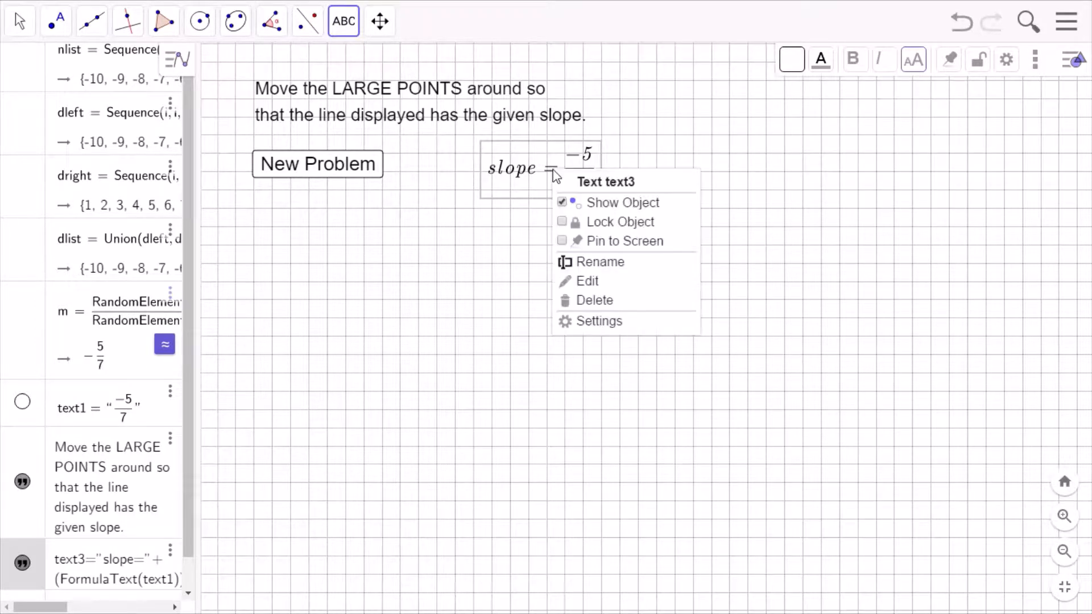
{"action": "left_click", "coordinate": [576, 225]}
{"action": "right_click", "coordinate": [561, 165]}
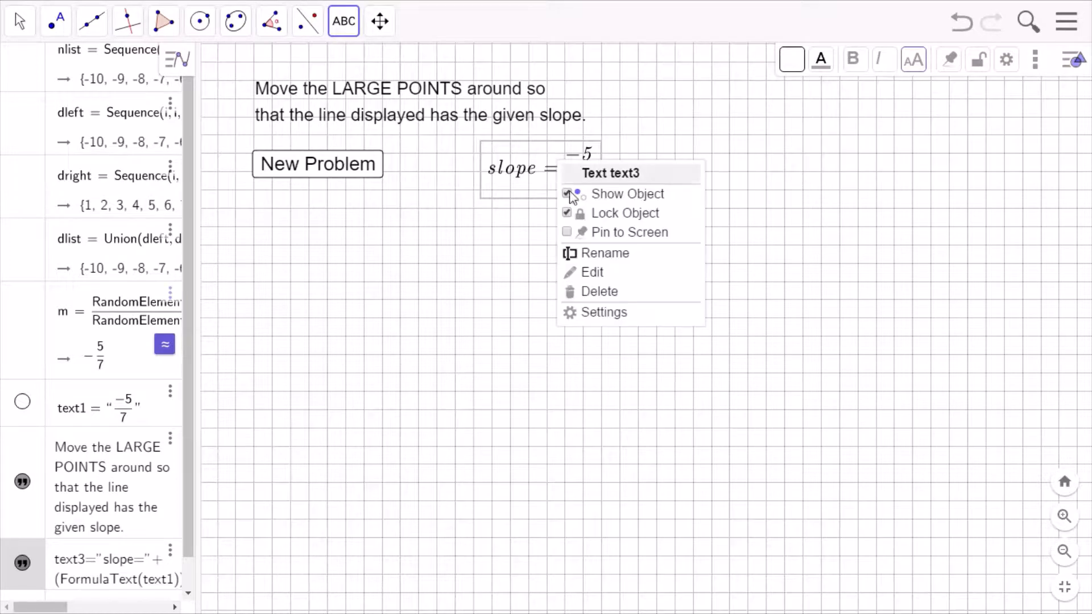
{"action": "left_click", "coordinate": [570, 233]}
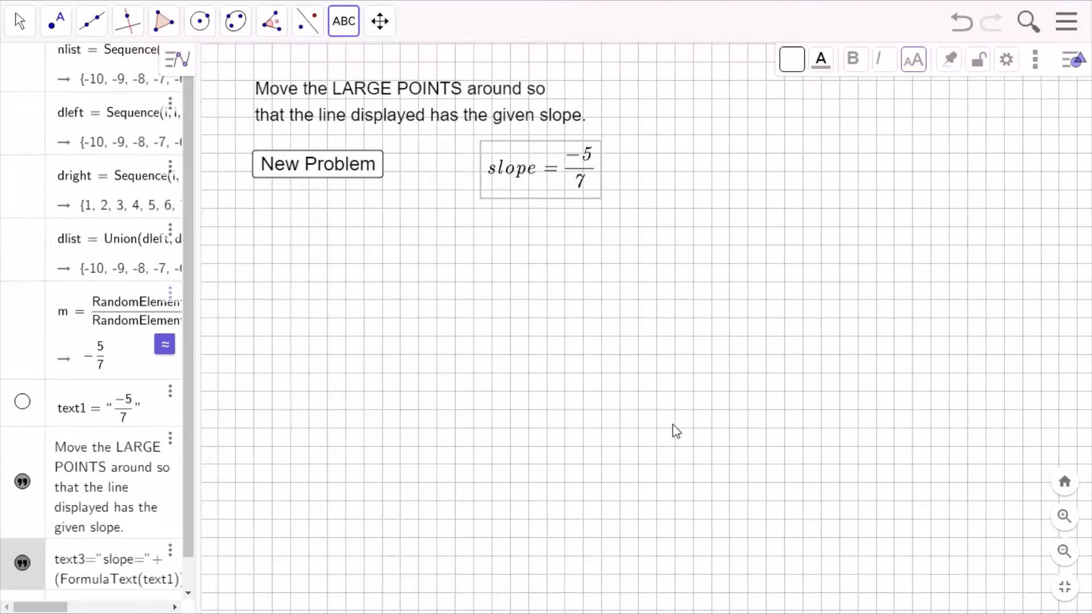
{"action": "key", "text": "Escape"}
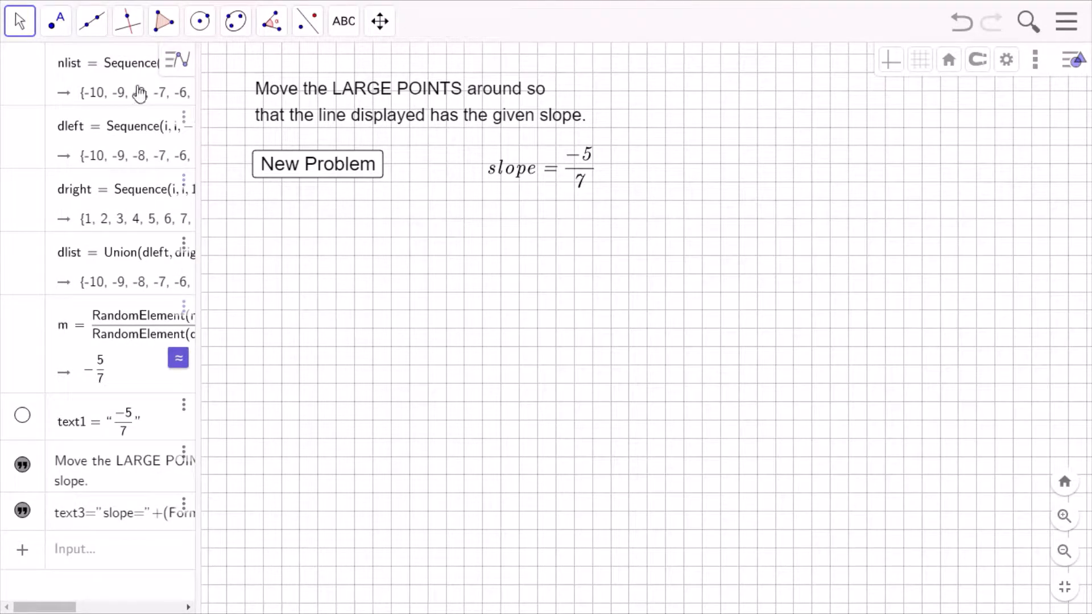
- Draw a line through about (-11.1, 3.7) and (1.8, 5) below the texts, and shift point A to about (-10.3, 3.9)
{"action": "left_click", "coordinate": [93, 35]}
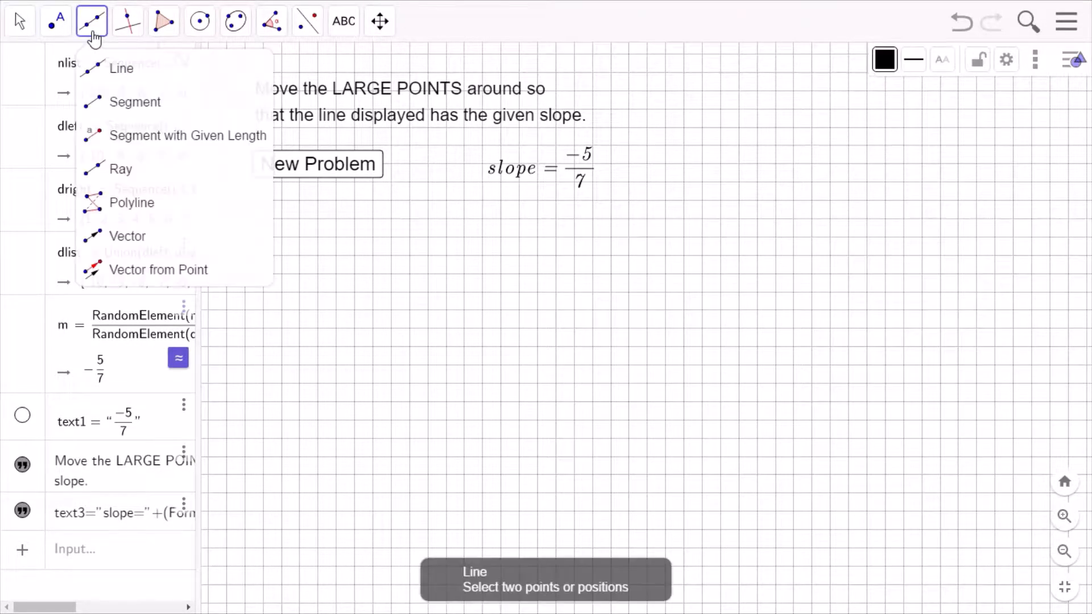
{"action": "left_click", "coordinate": [109, 68]}
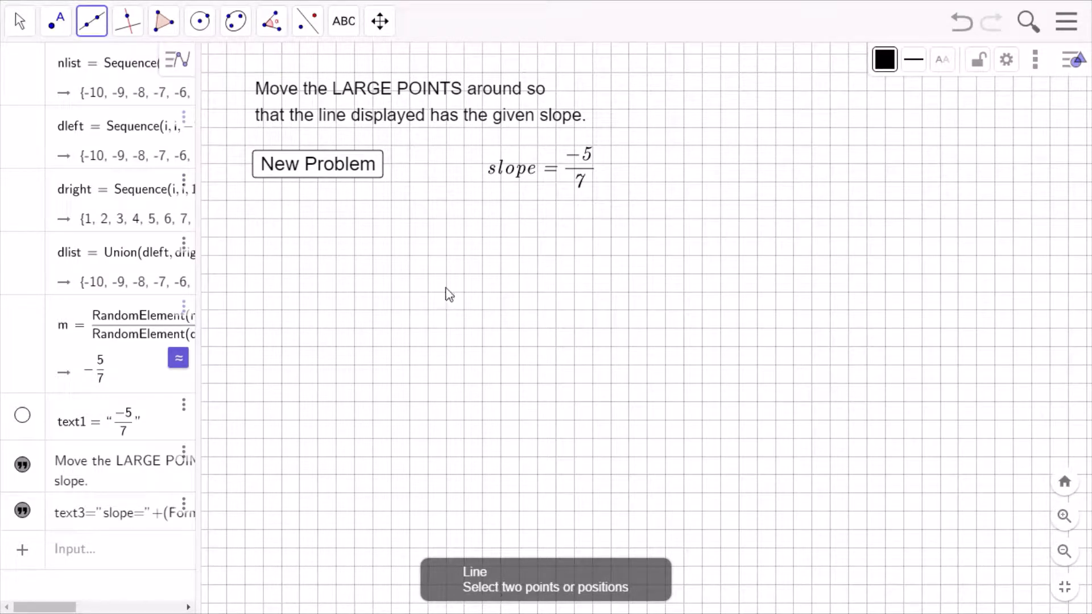
{"action": "left_click", "coordinate": [444, 315]}
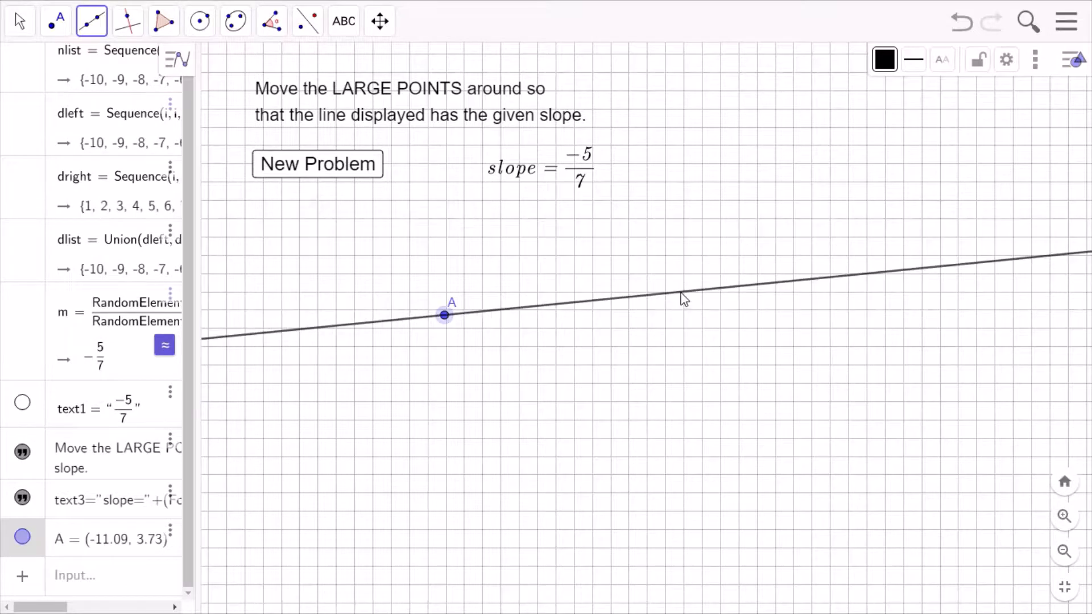
{"action": "left_click", "coordinate": [680, 291]}
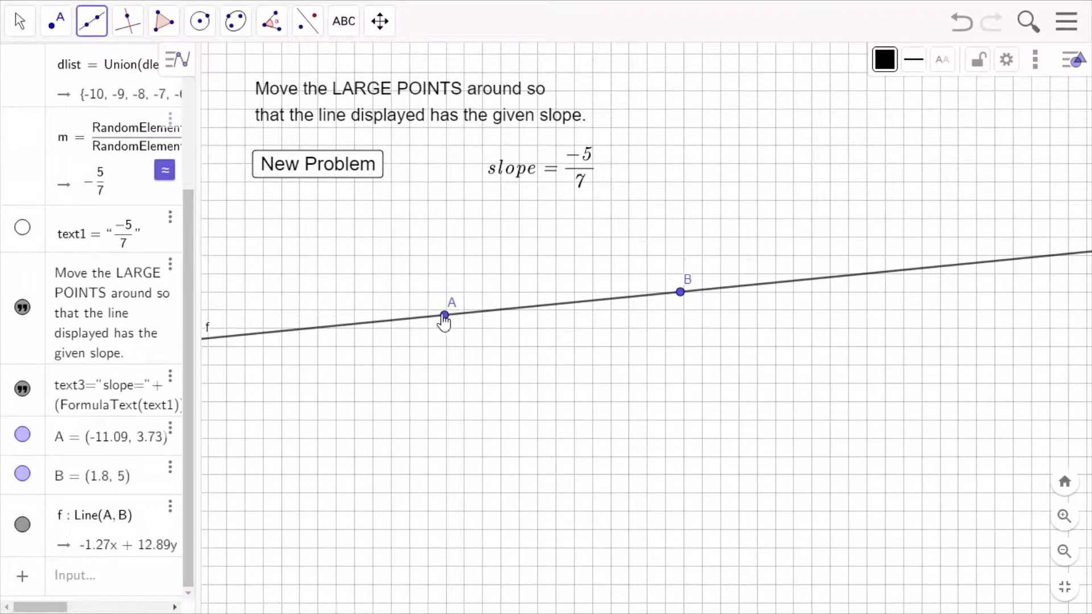
{"action": "left_click", "coordinate": [18, 28]}
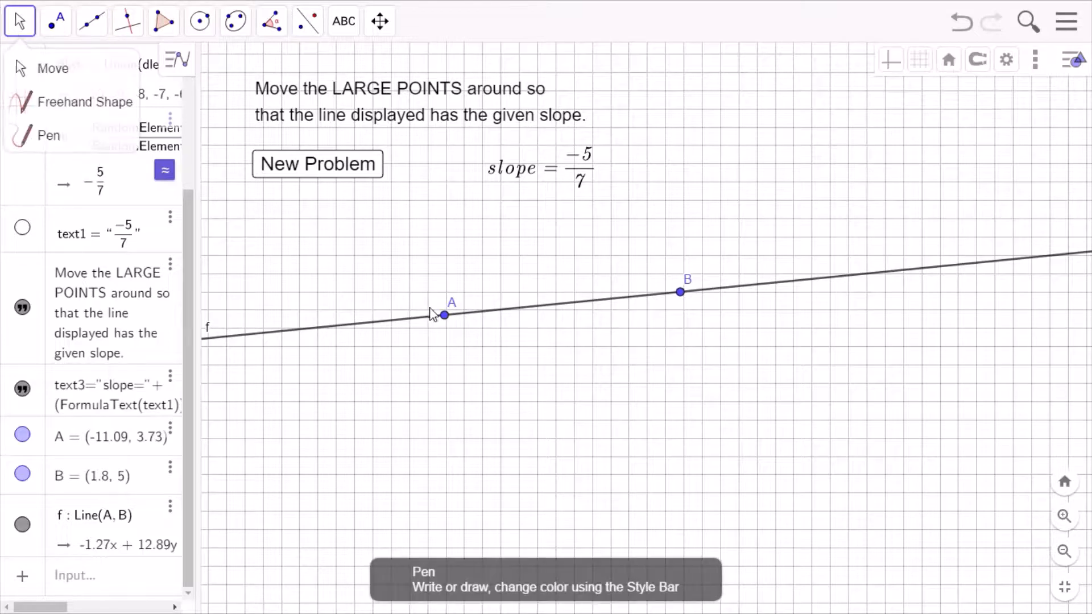
{"action": "mouse_move", "coordinate": [444, 315]}
{"action": "left_mouse_down"}
{"action": "mouse_move", "coordinate": [462, 375]}
{"action": "mouse_move", "coordinate": [488, 398]}
{"action": "mouse_move", "coordinate": [438, 333]}
{"action": "mouse_move", "coordinate": [458, 291]}
{"action": "mouse_move", "coordinate": [429, 300]}
{"action": "mouse_move", "coordinate": [461, 344]}
{"action": "mouse_move", "coordinate": [468, 305]}
{"action": "mouse_move", "coordinate": [461, 319]}
{"action": "left_mouse_up"}
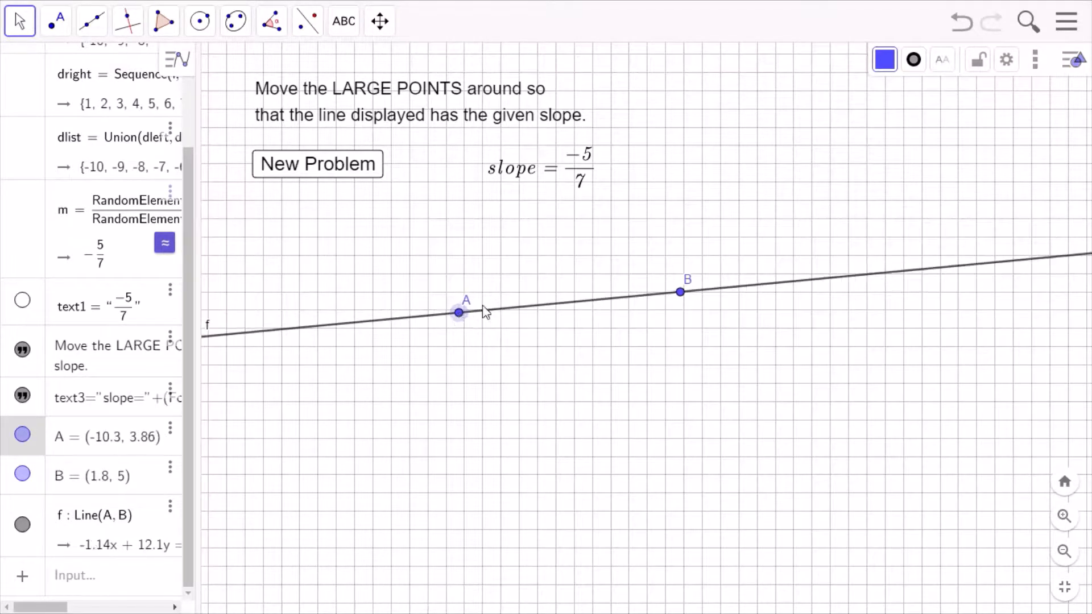
{"action": "left_click", "coordinate": [681, 219]}
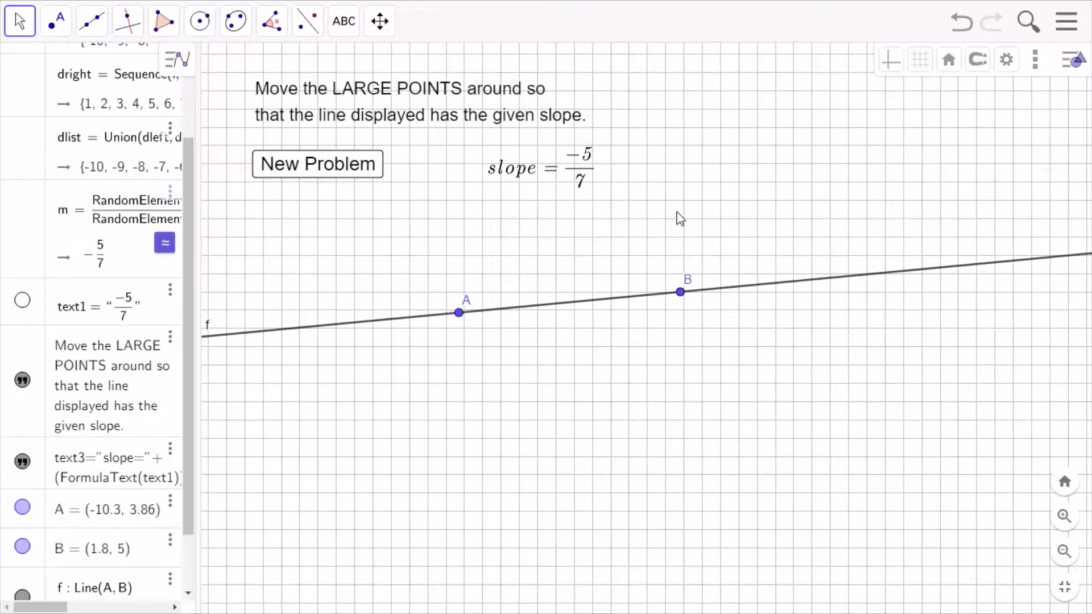
- Set point capturing to Fixed to Grid and move point A to (-8, 5) and point B to (2, 3)
{"action": "left_click", "coordinate": [977, 72]}
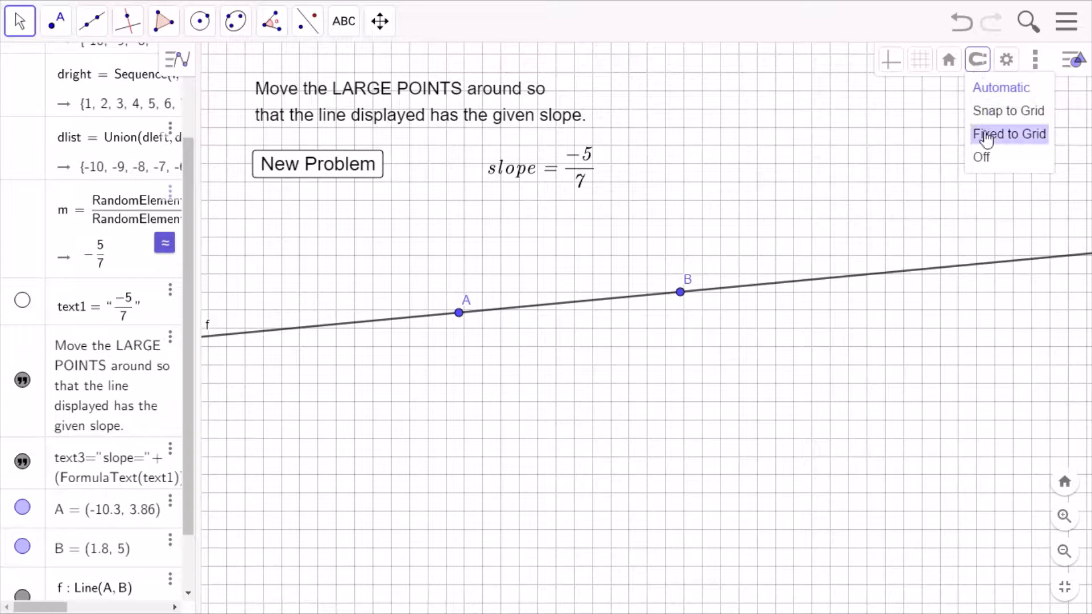
{"action": "left_click", "coordinate": [987, 138]}
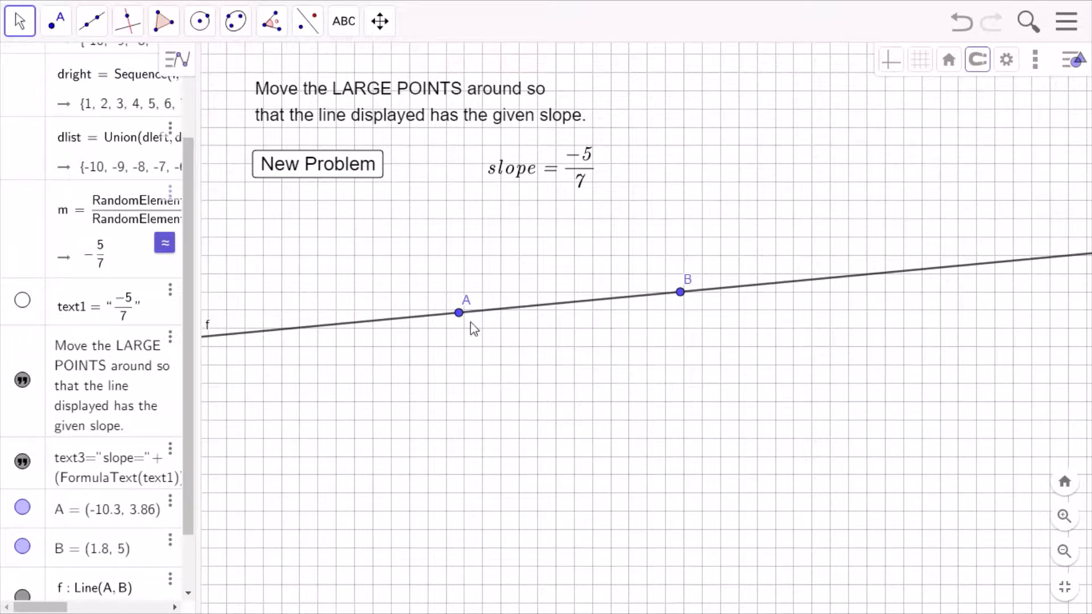
{"action": "left_click_drag", "start_coordinate": [459, 314], "coordinate": [482, 329]}
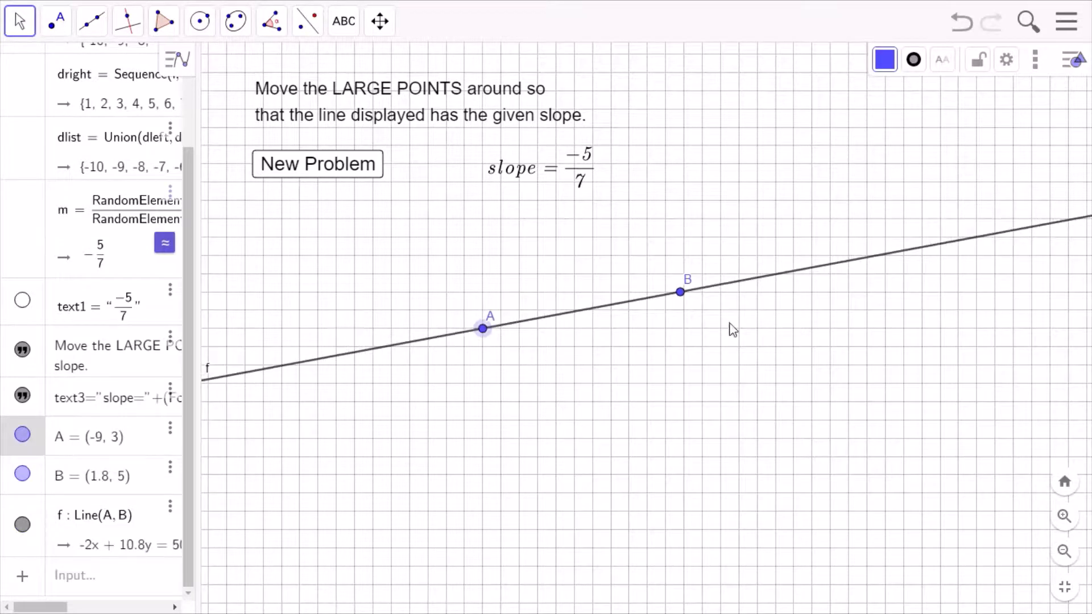
{"action": "left_click_drag", "start_coordinate": [680, 292], "coordinate": [687, 346]}
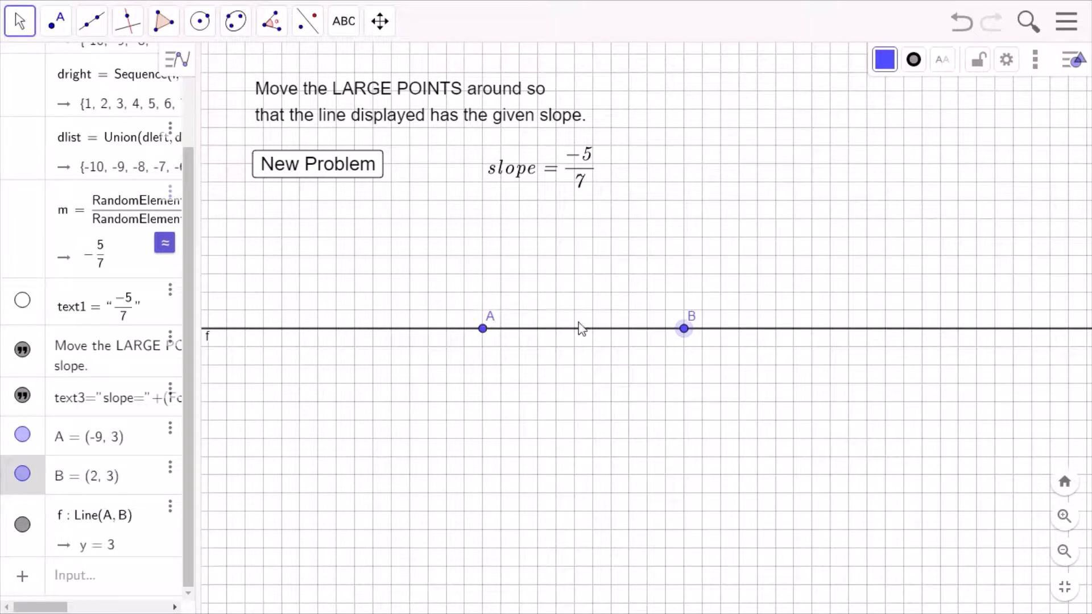
{"action": "left_click_drag", "start_coordinate": [487, 329], "coordinate": [502, 292]}
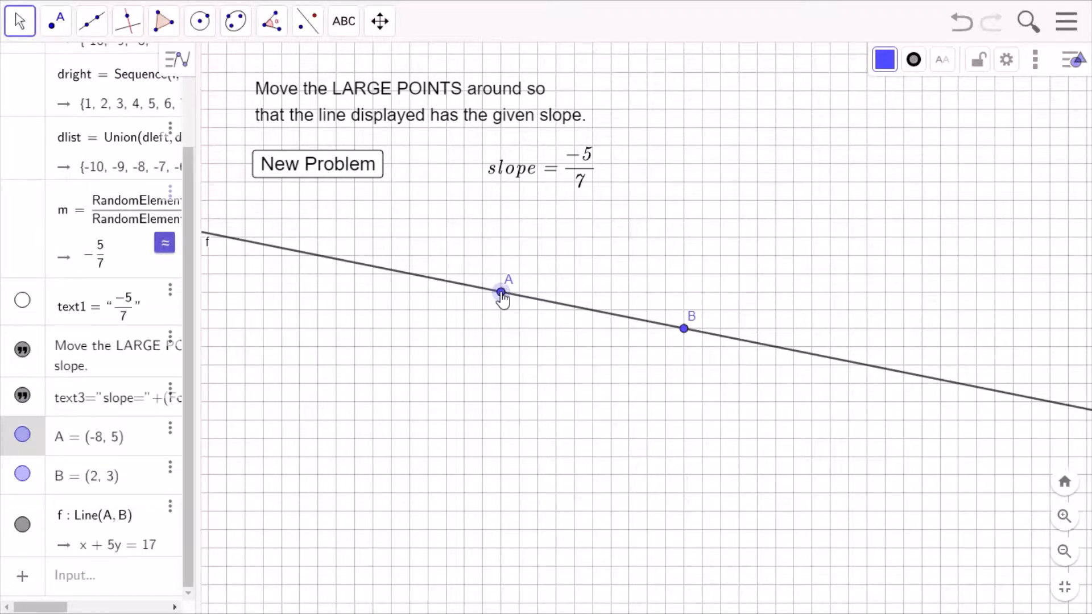
- Hide the labels of points A and B on the line
{"action": "right_click", "coordinate": [502, 293]}
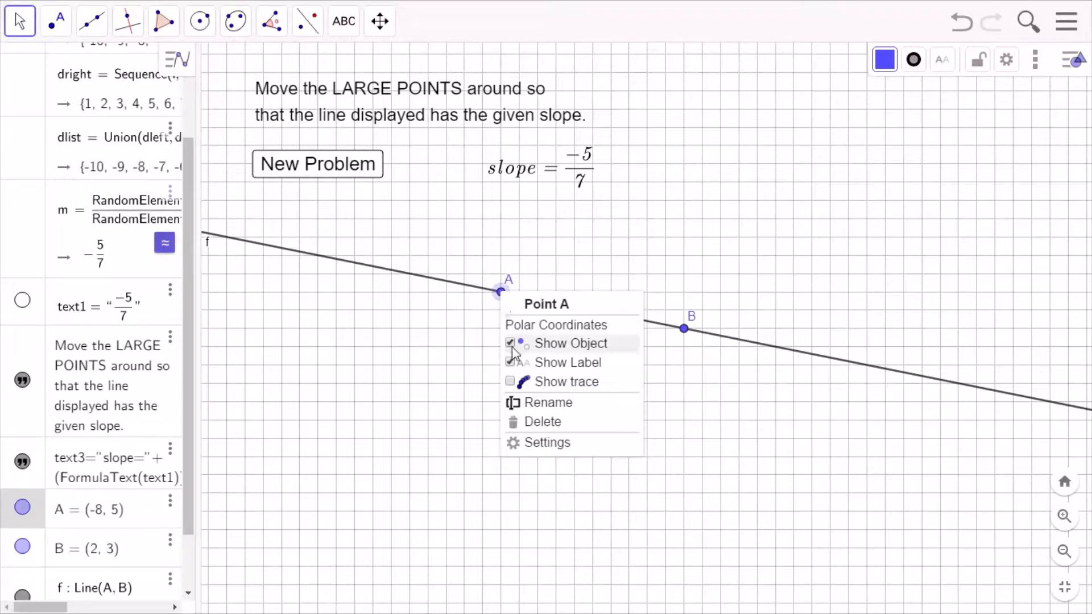
{"action": "left_click", "coordinate": [512, 363]}
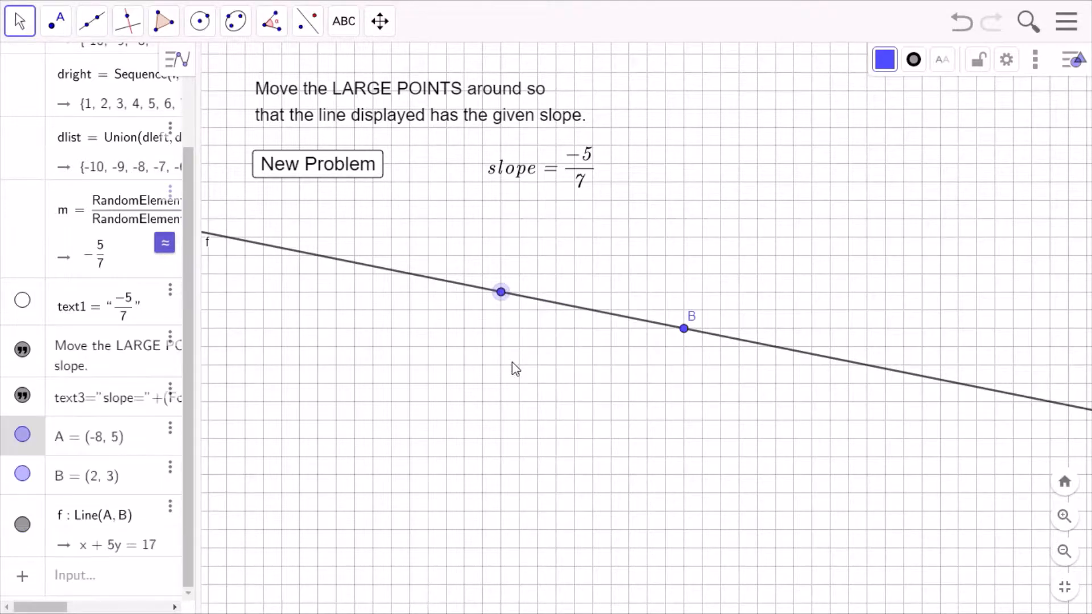
{"action": "right_click", "coordinate": [685, 331]}
{"action": "left_click", "coordinate": [698, 398]}
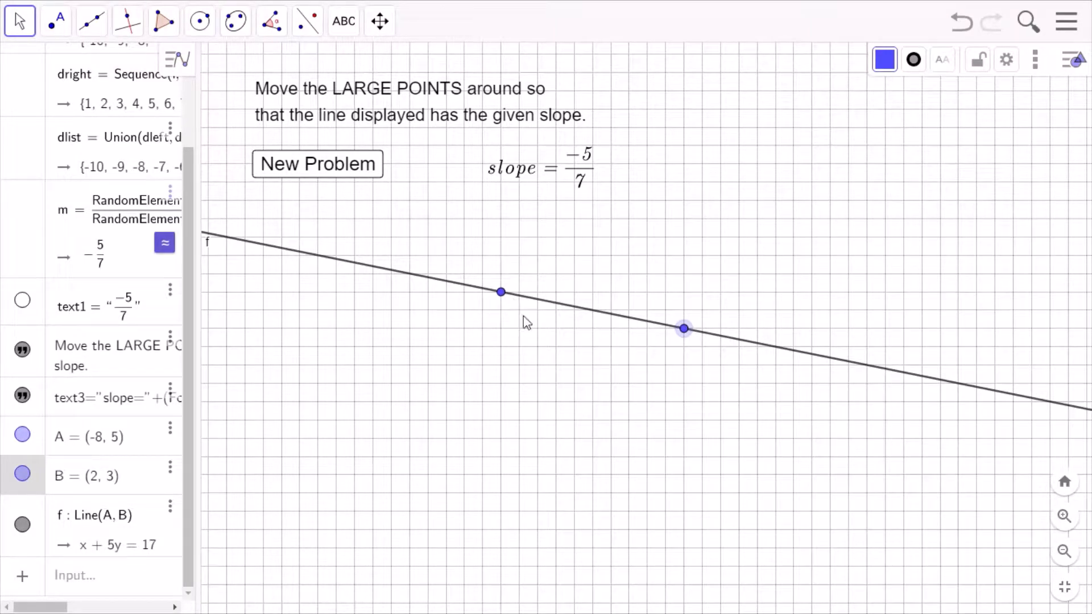
- Enlarge points A and B on the line to point size 8
{"action": "left_click", "coordinate": [499, 301]}
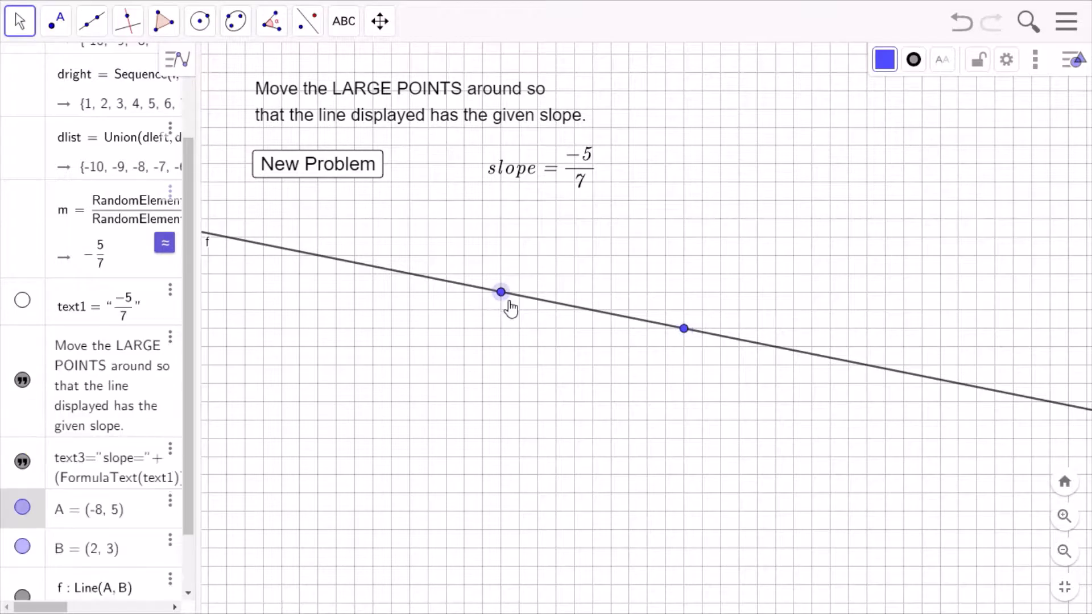
{"action": "left_click", "coordinate": [916, 63]}
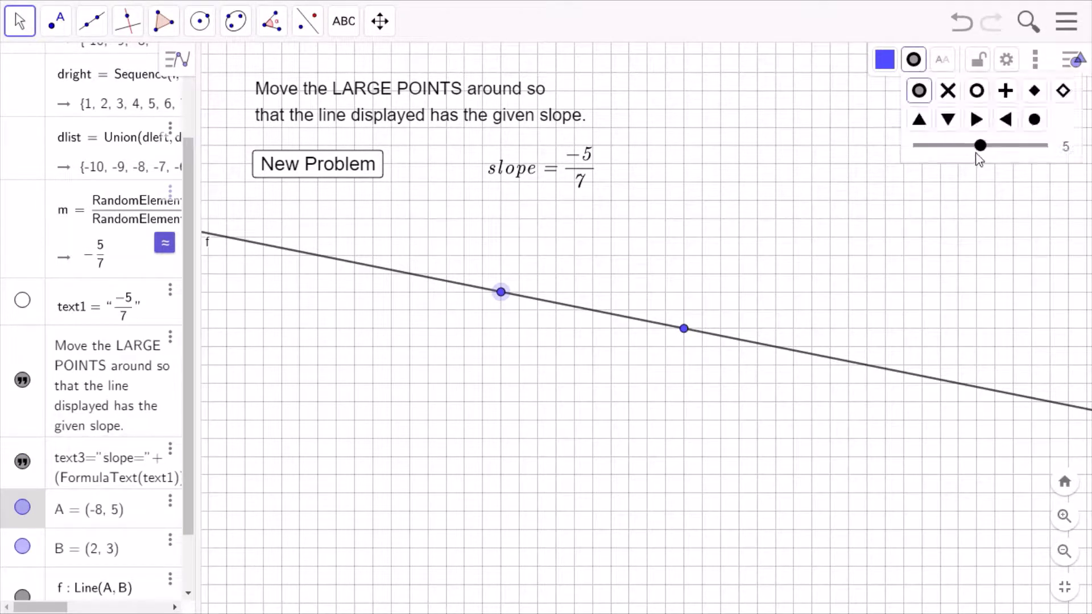
{"action": "left_click_drag", "start_coordinate": [982, 153], "coordinate": [1024, 157]}
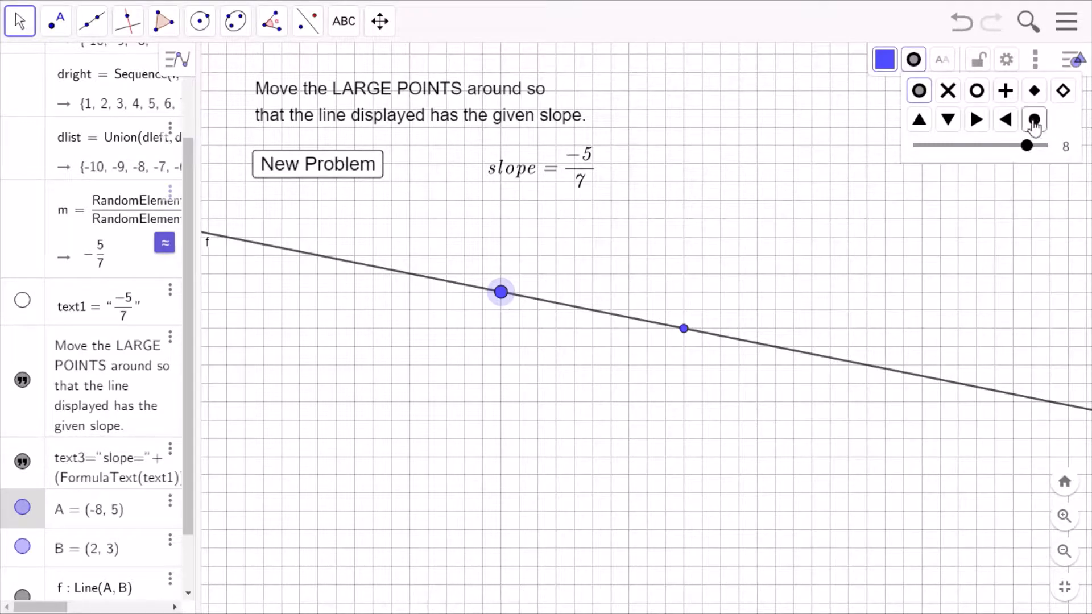
{"action": "left_click", "coordinate": [684, 330]}
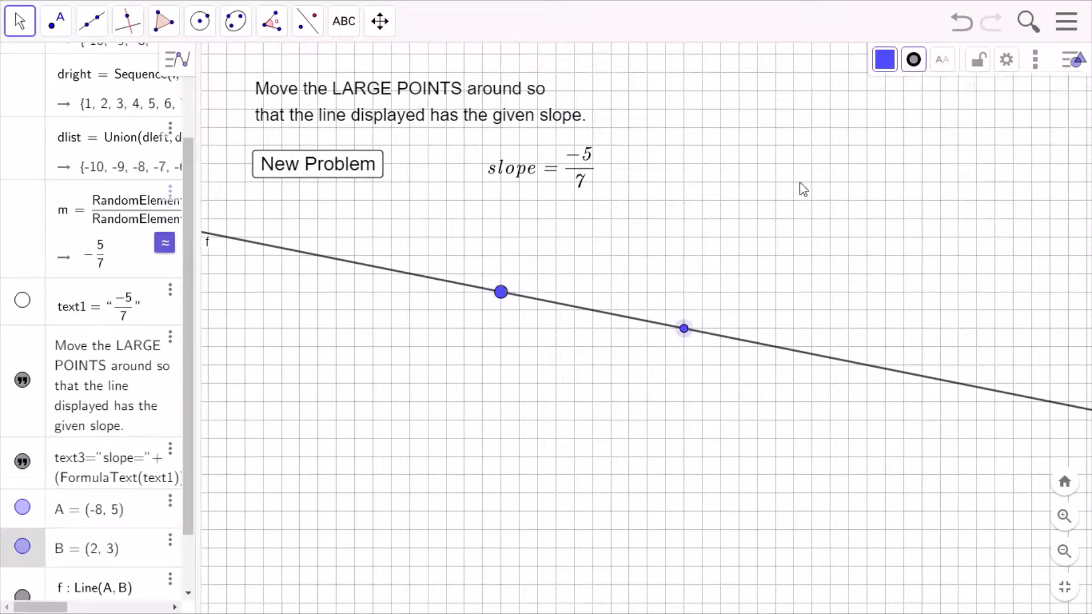
{"action": "left_click", "coordinate": [913, 59]}
{"action": "left_click_drag", "start_coordinate": [980, 146], "coordinate": [1024, 158]}
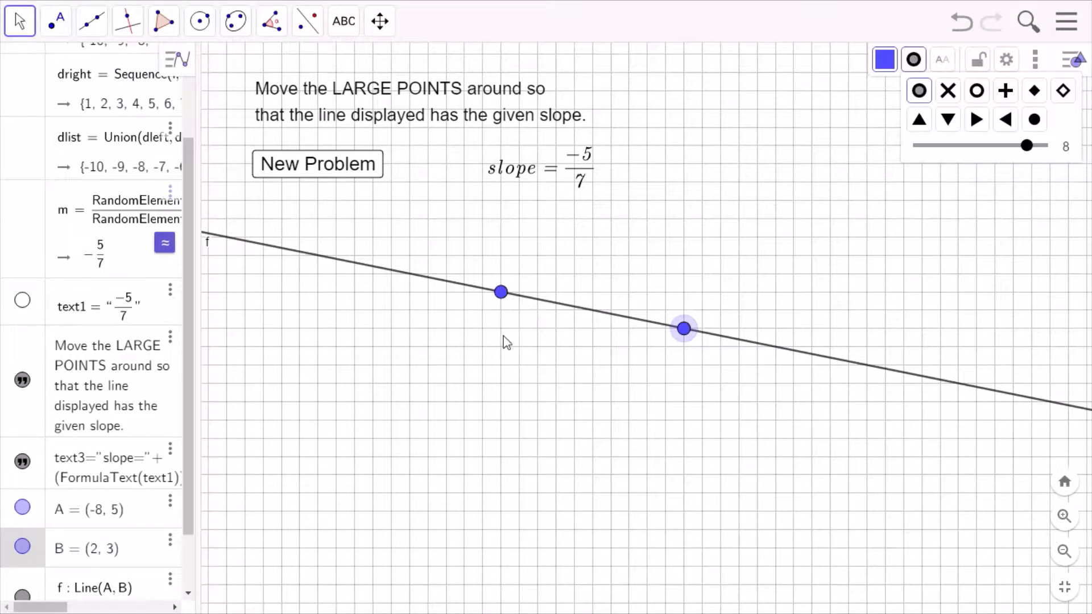
- Measure the slope of line f with the Slope tool and move point B to (-6, 1)
{"action": "left_click", "coordinate": [275, 28]}
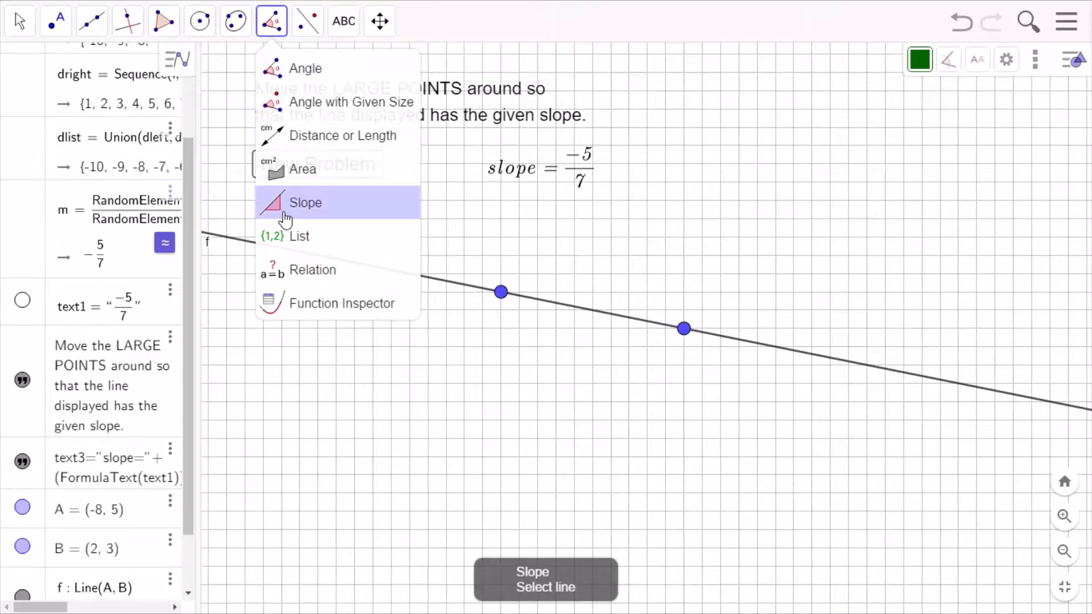
{"action": "left_click", "coordinate": [287, 215]}
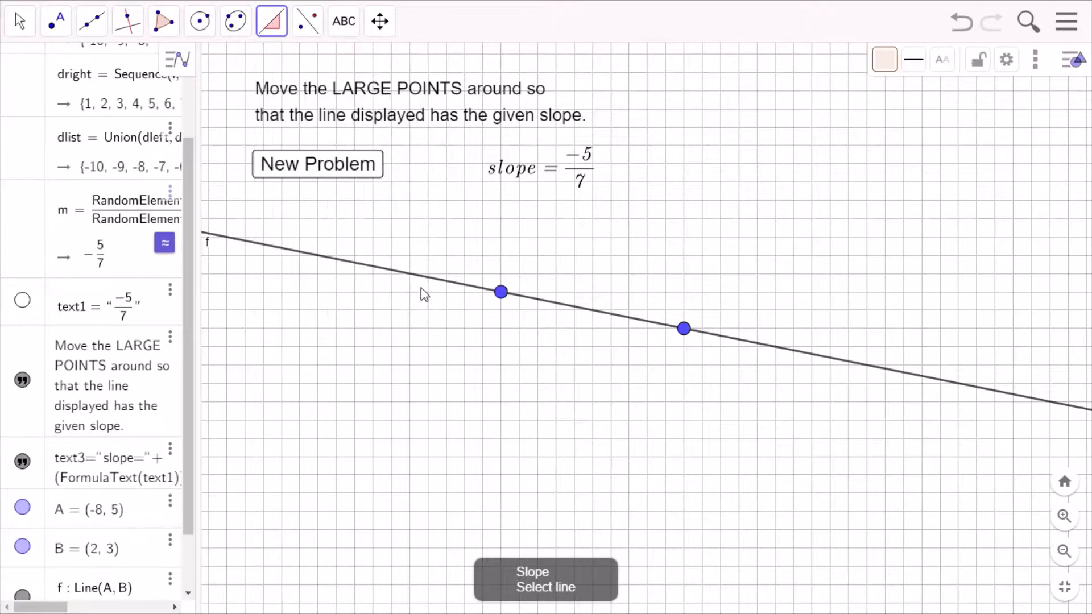
{"action": "left_click", "coordinate": [467, 291]}
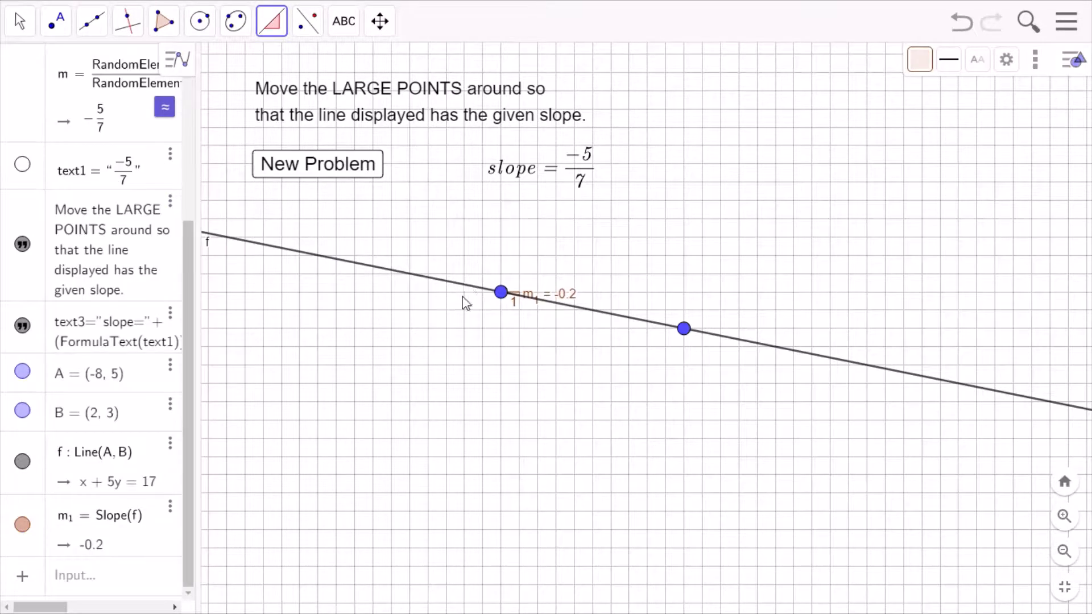
{"action": "left_click", "coordinate": [684, 334]}
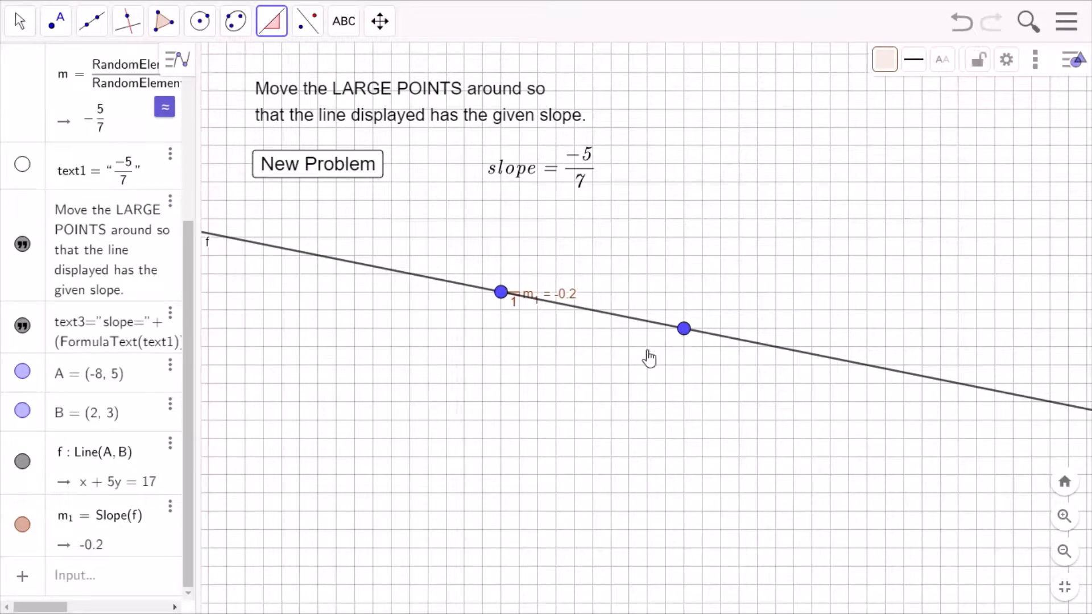
{"action": "left_click", "coordinate": [20, 23]}
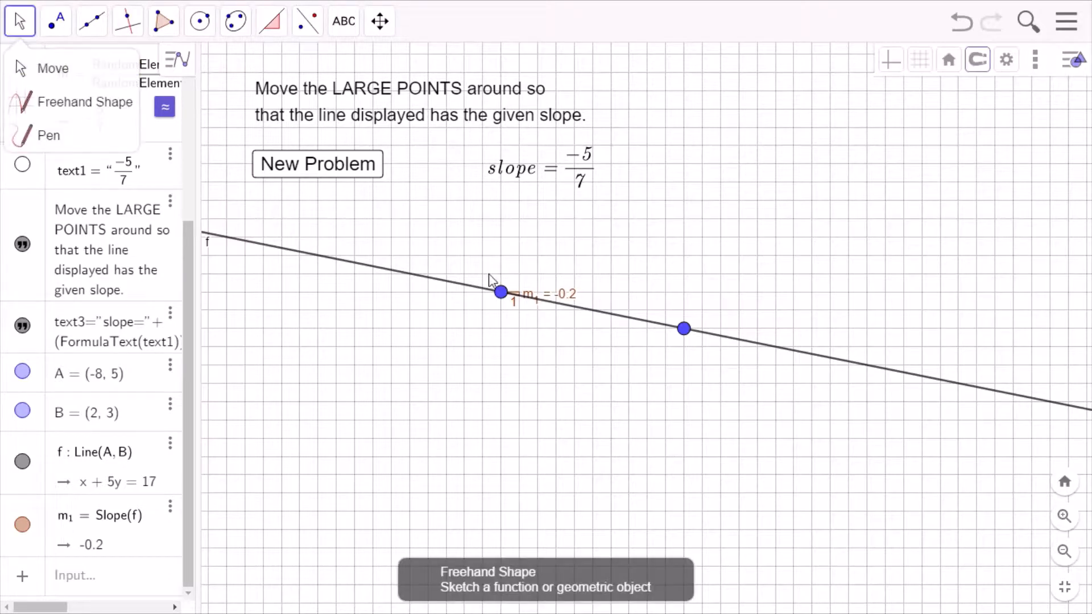
{"action": "left_click_drag", "start_coordinate": [685, 329], "coordinate": [538, 367]}
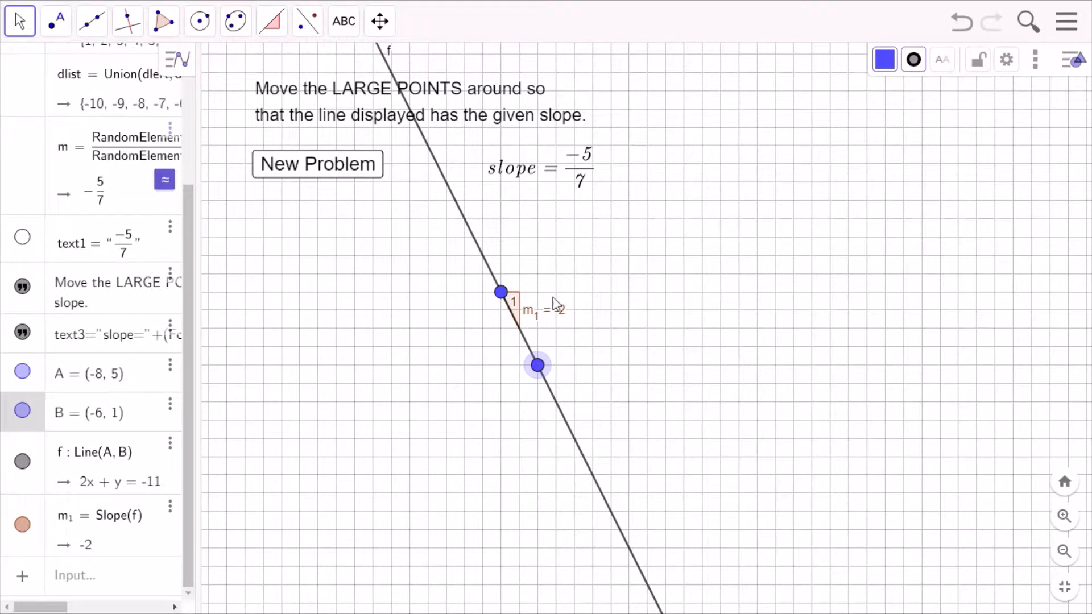
- Add the text "You're CORRECT!!!" in the empty grid area beside the line, below the slope text
{"action": "left_click", "coordinate": [344, 21]}
{"action": "left_click", "coordinate": [366, 102]}
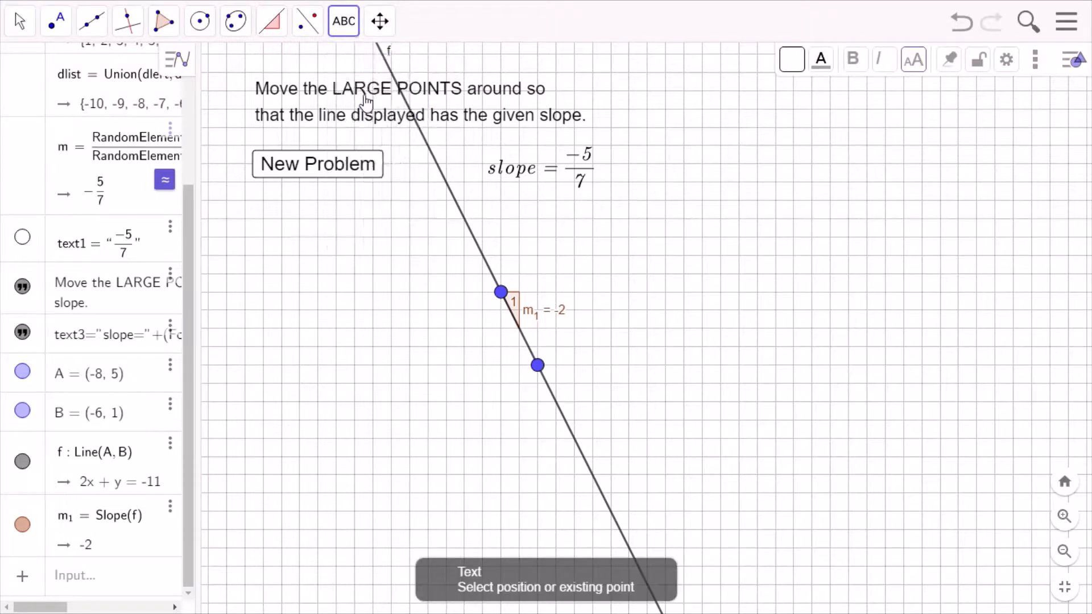
{"action": "left_click", "coordinate": [647, 265]}
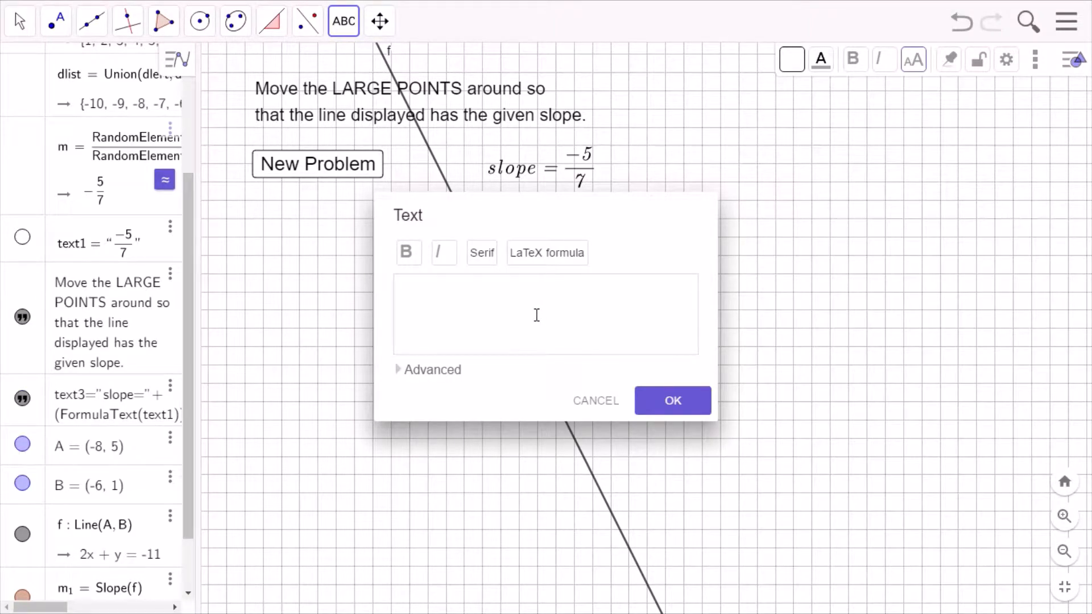
{"action": "left_click", "coordinate": [494, 315]}
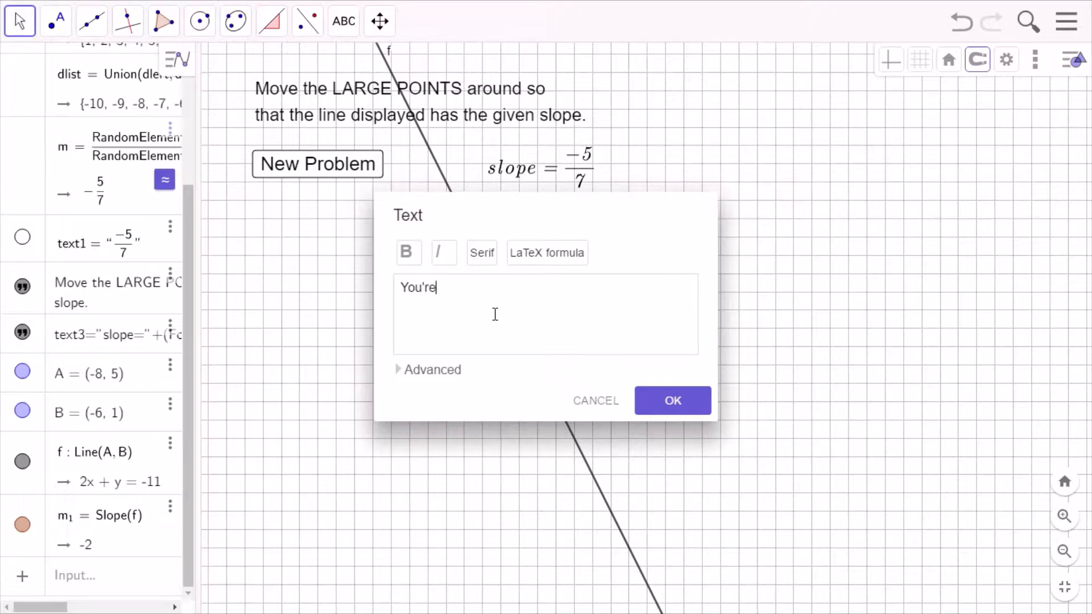
{"action": "type", "text": "You're CORRECT!!!"}
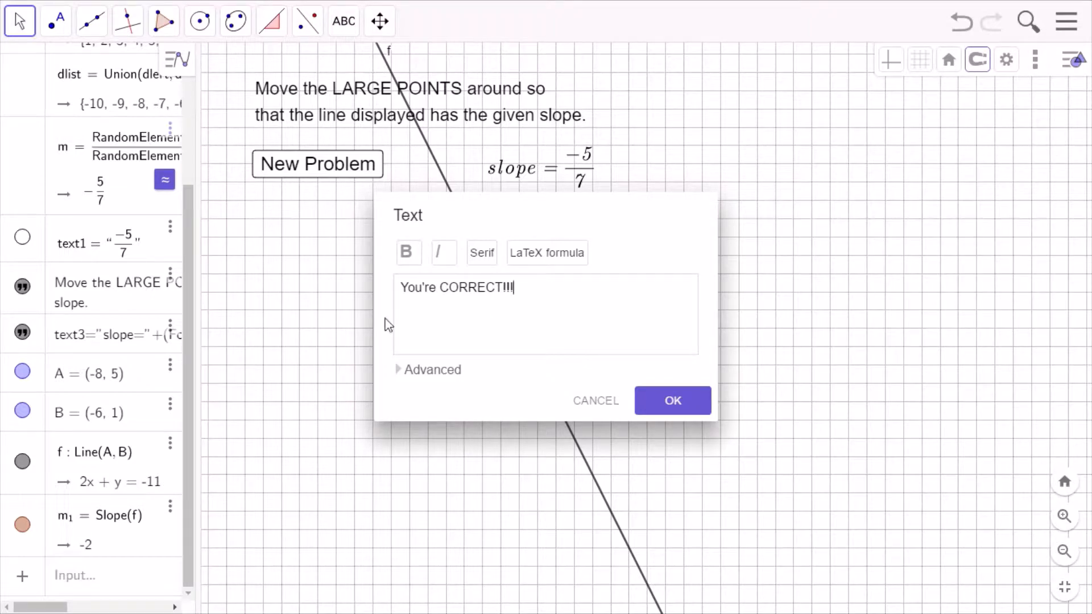
{"action": "left_click", "coordinate": [684, 405]}
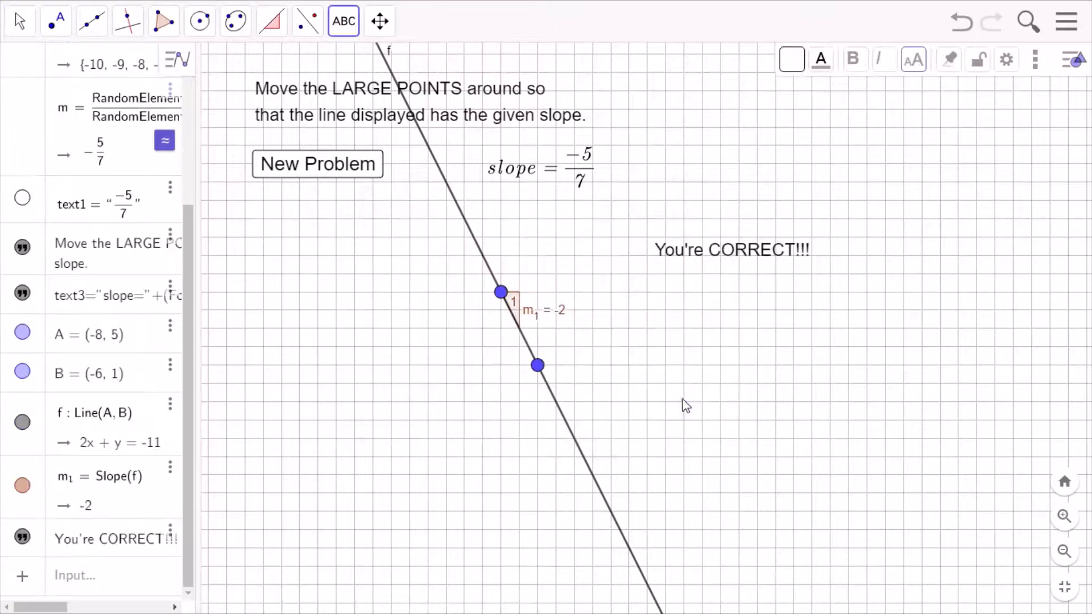
- Set the font size of the "You're CORRECT!!!" text to Large
{"action": "left_click", "coordinate": [731, 257]}
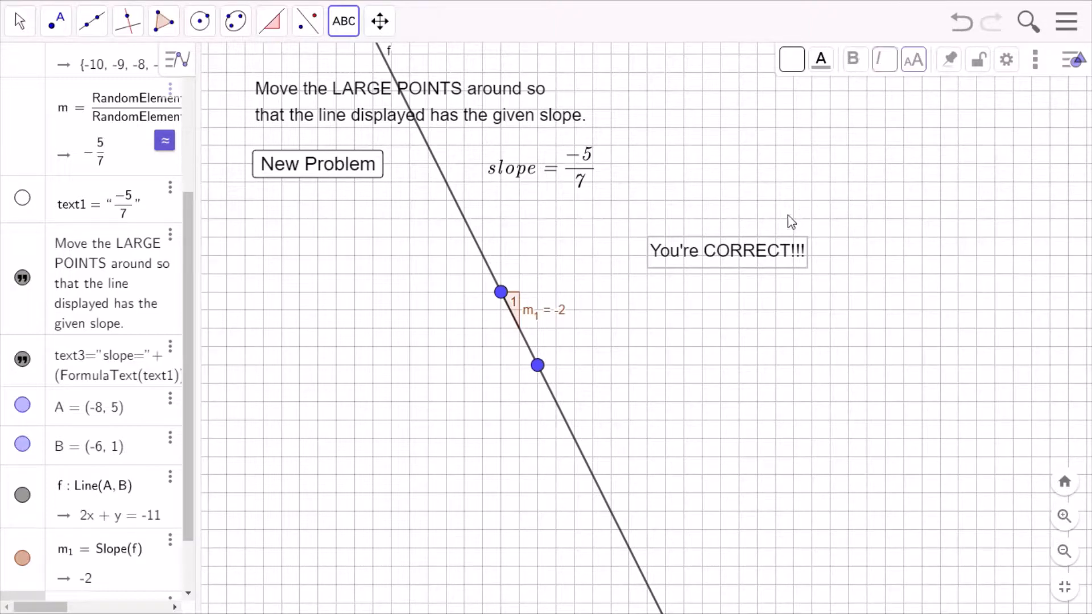
{"action": "right_click", "coordinate": [747, 256]}
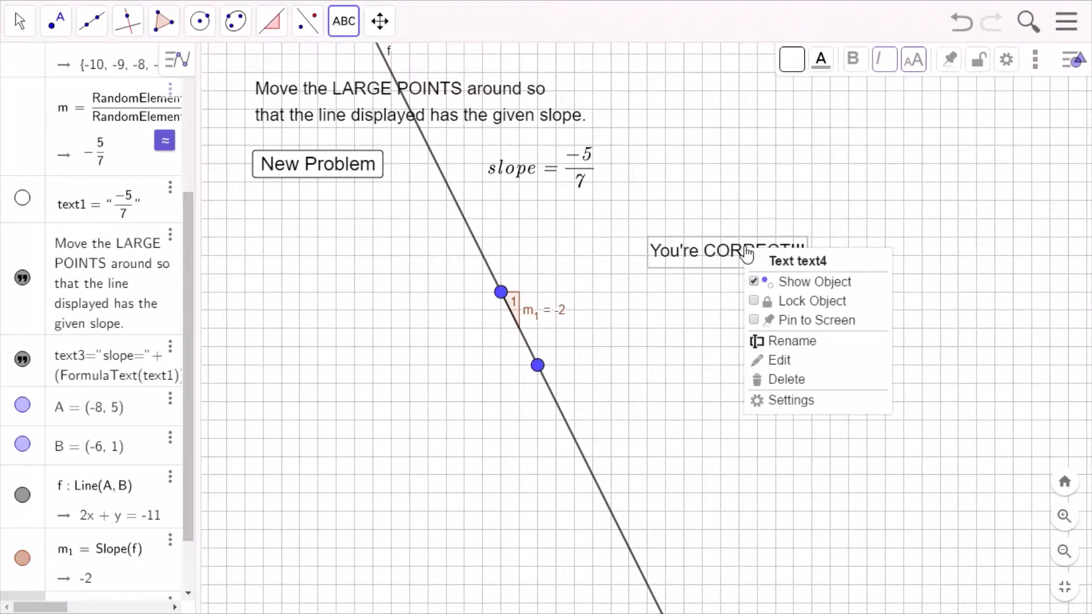
{"action": "left_click", "coordinate": [777, 409]}
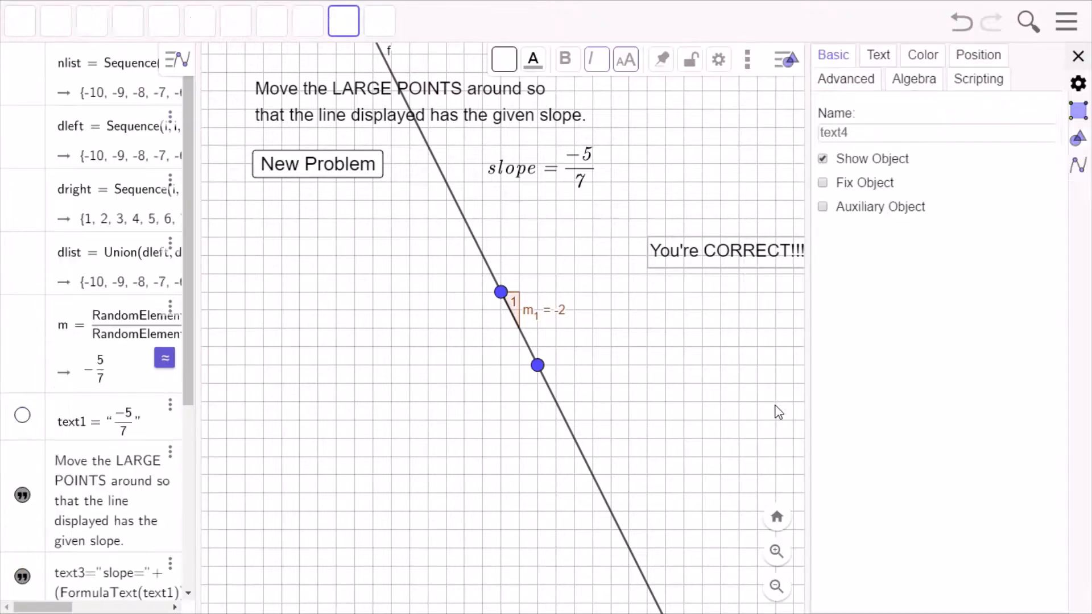
{"action": "left_click", "coordinate": [880, 56]}
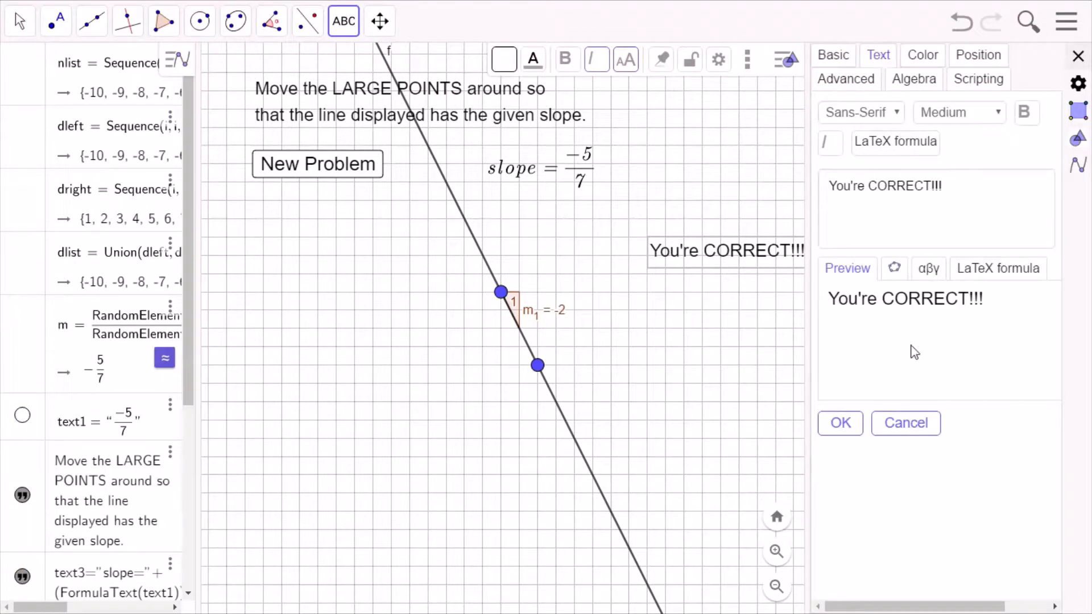
{"action": "left_click", "coordinate": [986, 121]}
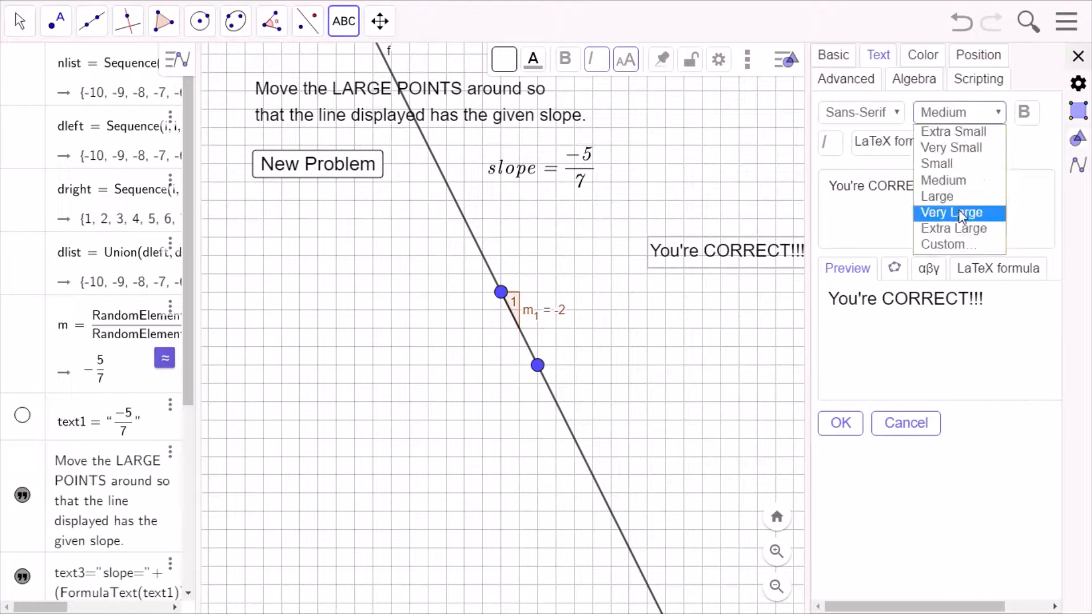
{"action": "left_click", "coordinate": [954, 193]}
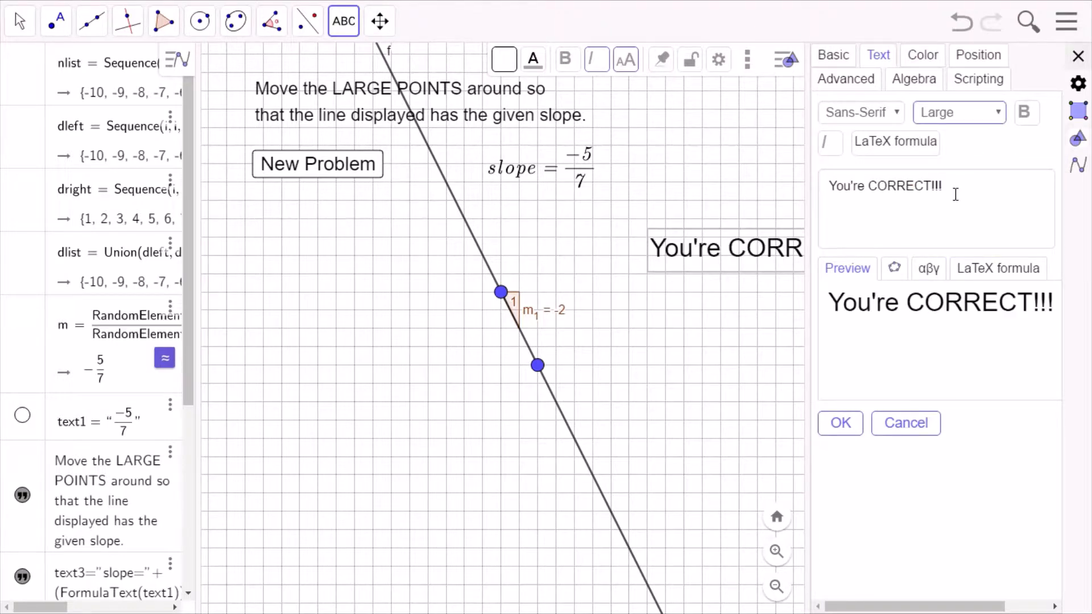
- Give the "You're CORRECT!!!" text a magenta background and a white foreground color
{"action": "left_click", "coordinate": [917, 58]}
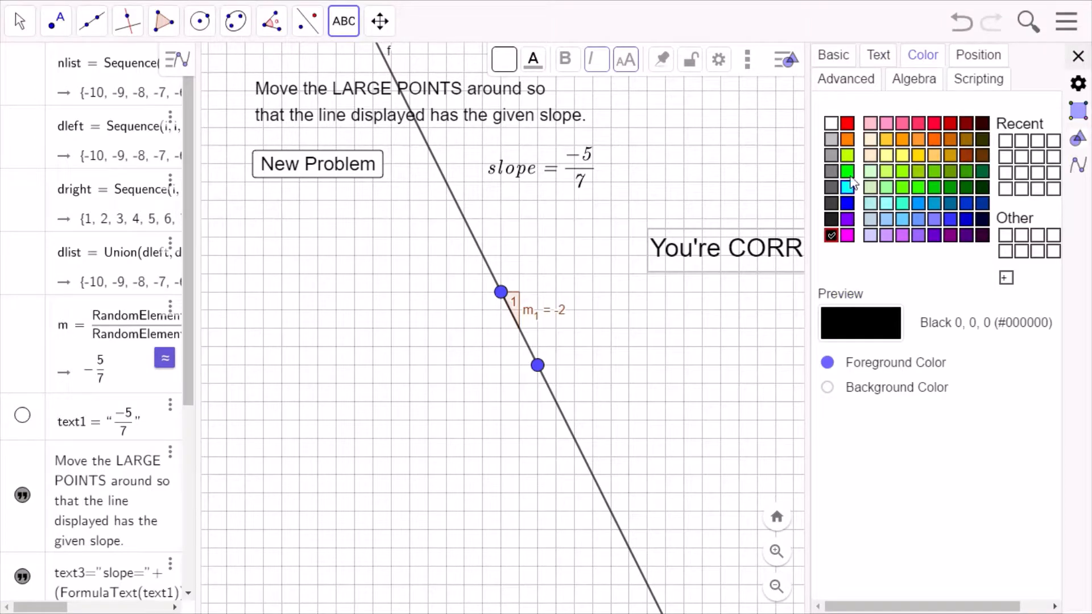
{"action": "left_click", "coordinate": [829, 389]}
{"action": "left_click", "coordinate": [848, 238]}
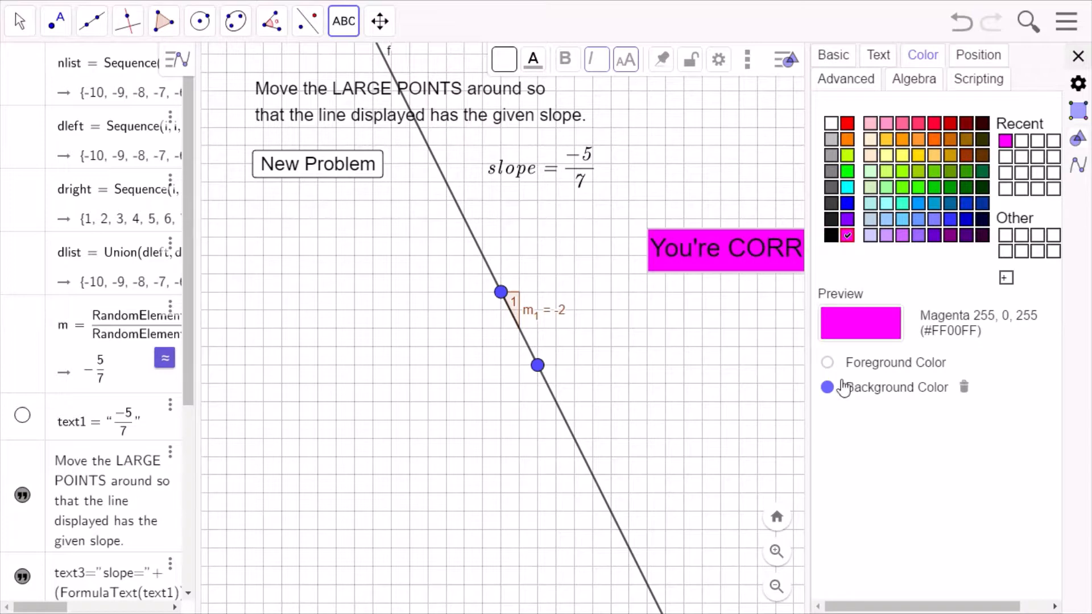
{"action": "left_click", "coordinate": [828, 364]}
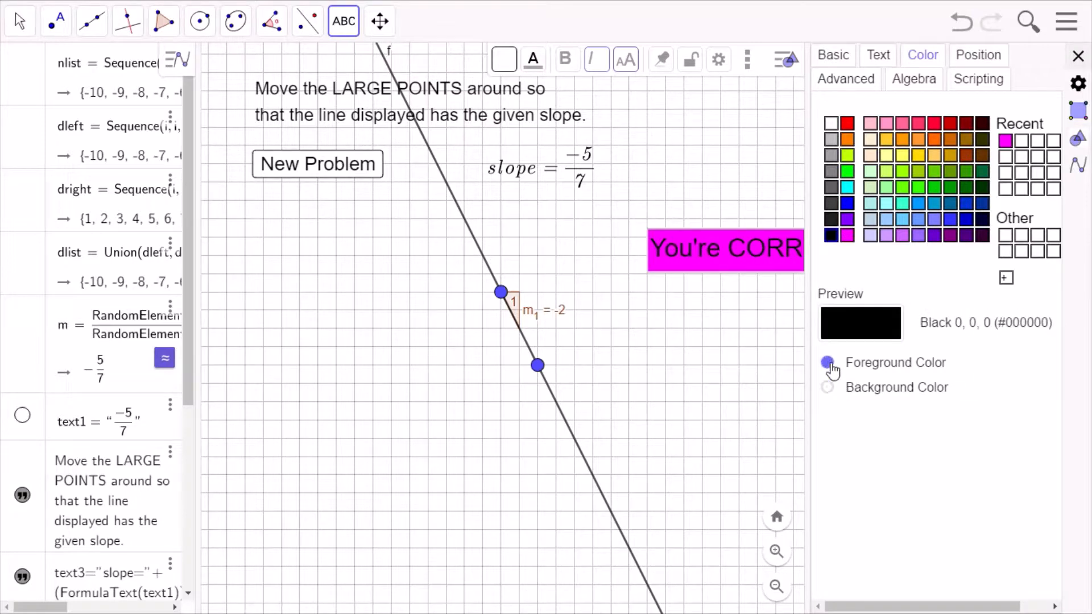
{"action": "left_click", "coordinate": [831, 125]}
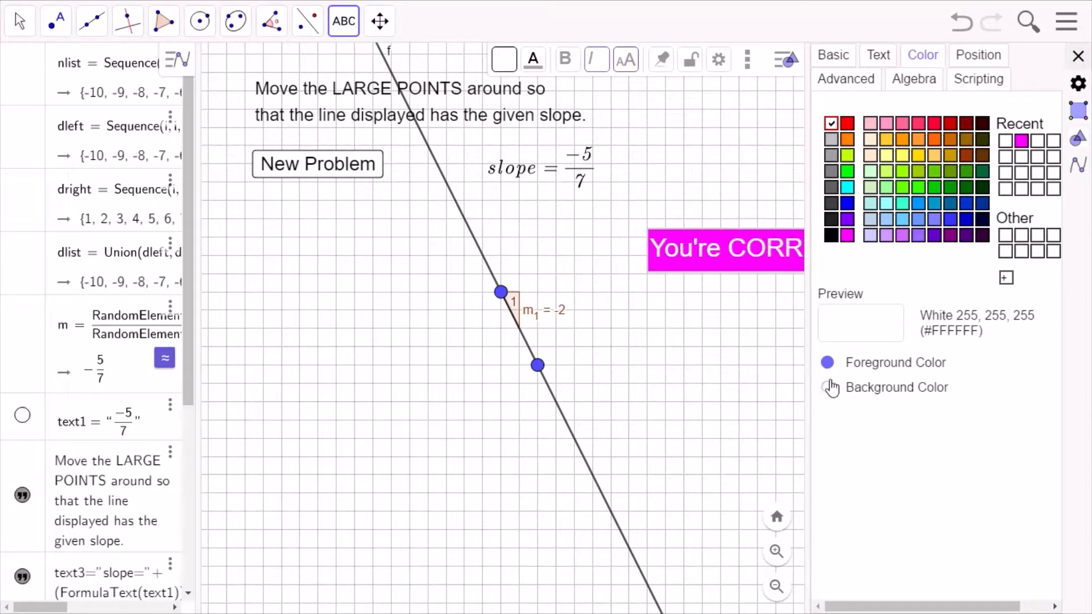
{"action": "left_click", "coordinate": [1078, 55]}
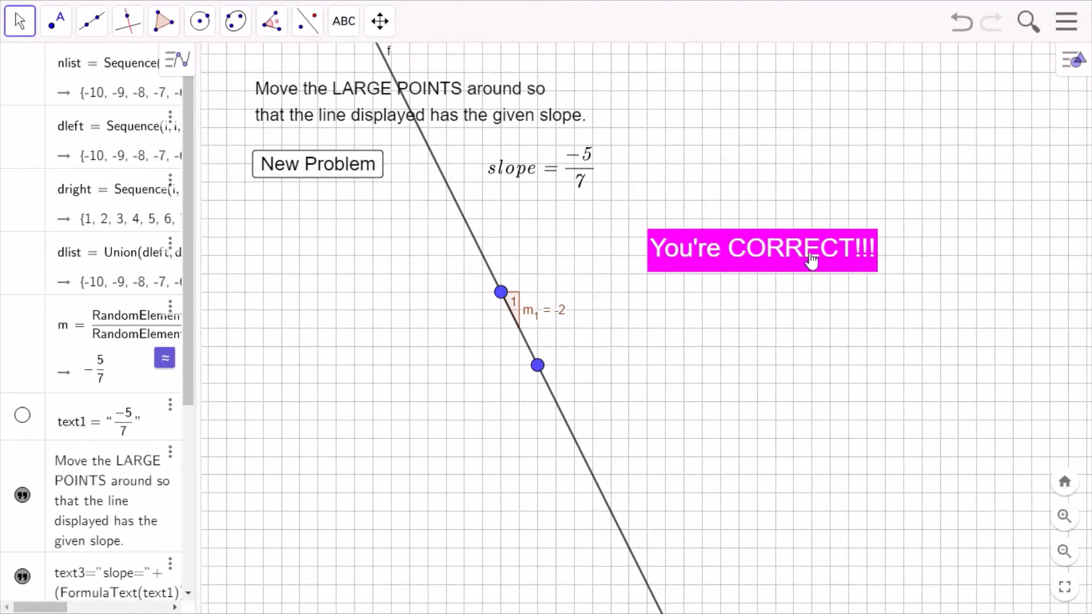
- Move the "You're CORRECT!!!" text well below the New Problem button, and lock and pin it to the screen
{"action": "left_click_drag", "start_coordinate": [811, 260], "coordinate": [430, 487]}
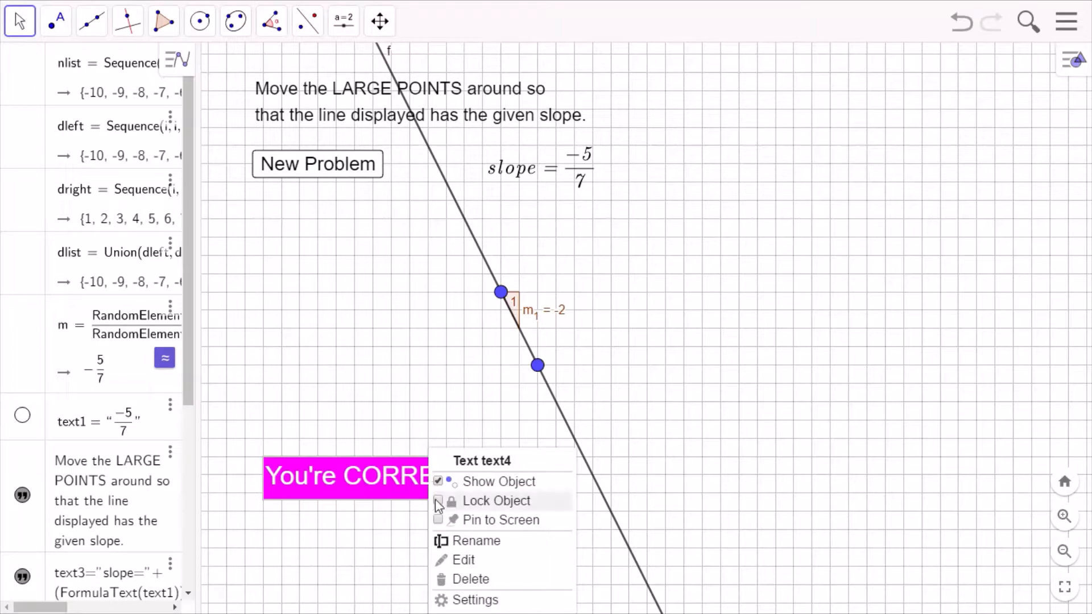
{"action": "left_click", "coordinate": [436, 501]}
{"action": "right_click", "coordinate": [411, 489]}
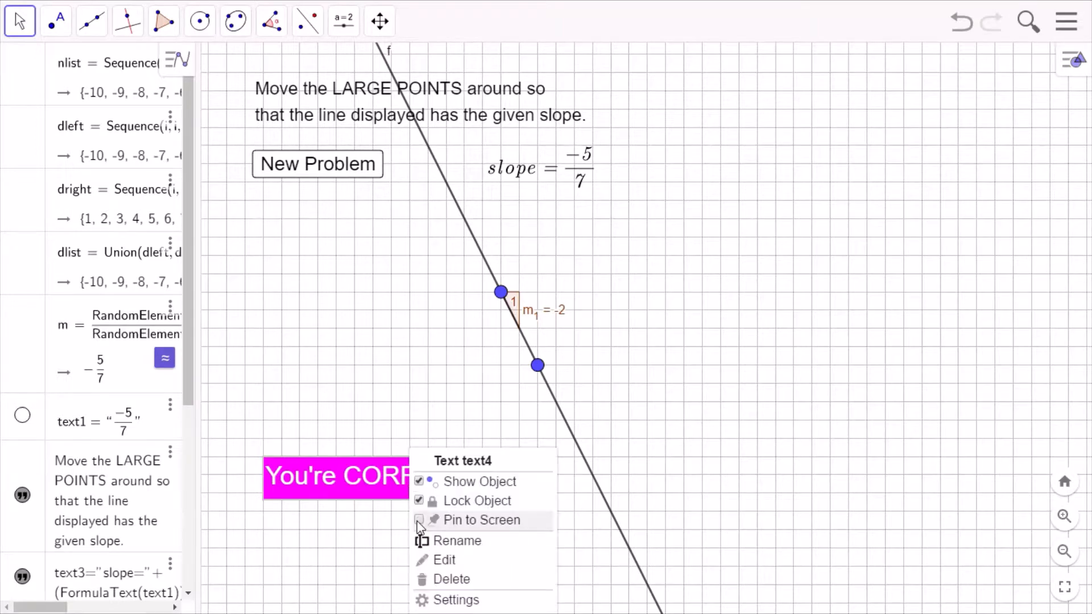
{"action": "left_click", "coordinate": [424, 519]}
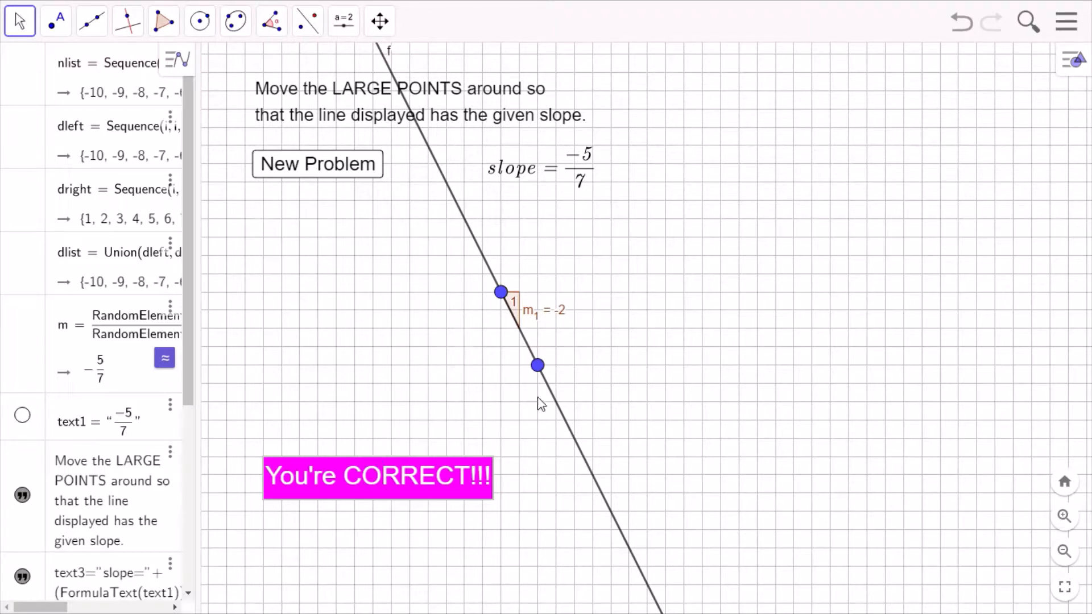
- Move point A to (-3, 7) and generate a new problem
{"action": "left_click_drag", "start_coordinate": [503, 294], "coordinate": [588, 263]}
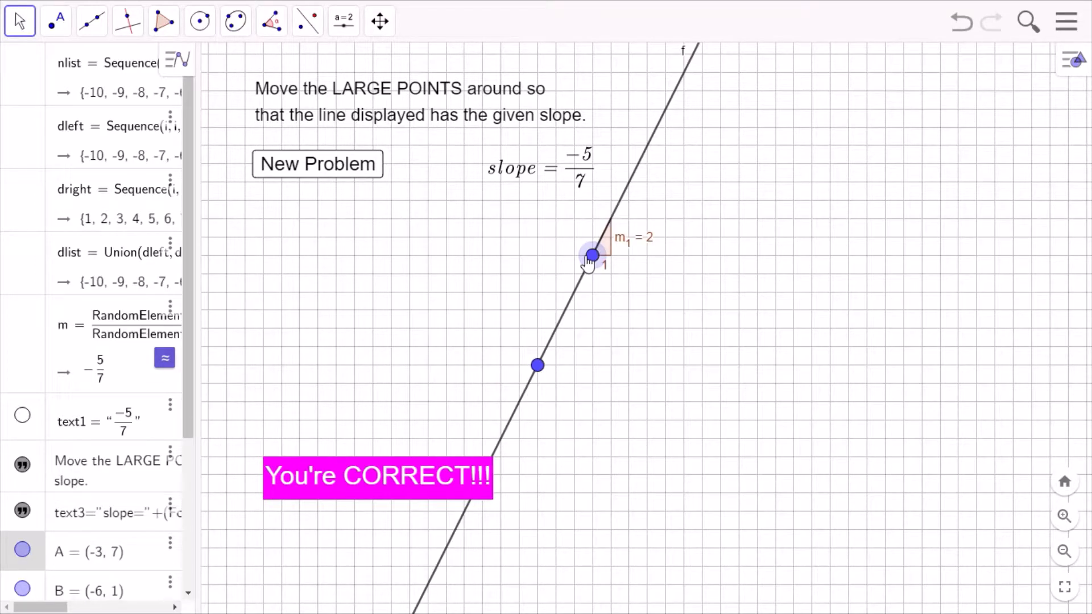
{"action": "left_click", "coordinate": [324, 177]}
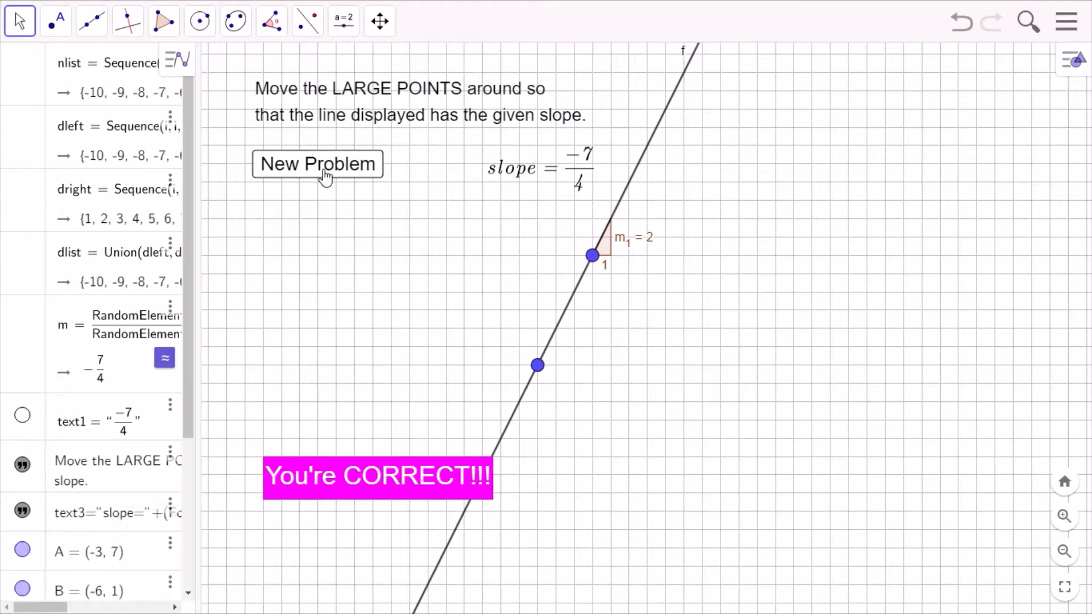
- Set the condition to show the "You're CORRECT!!!" text to m_1==m
{"action": "right_click", "coordinate": [420, 490]}
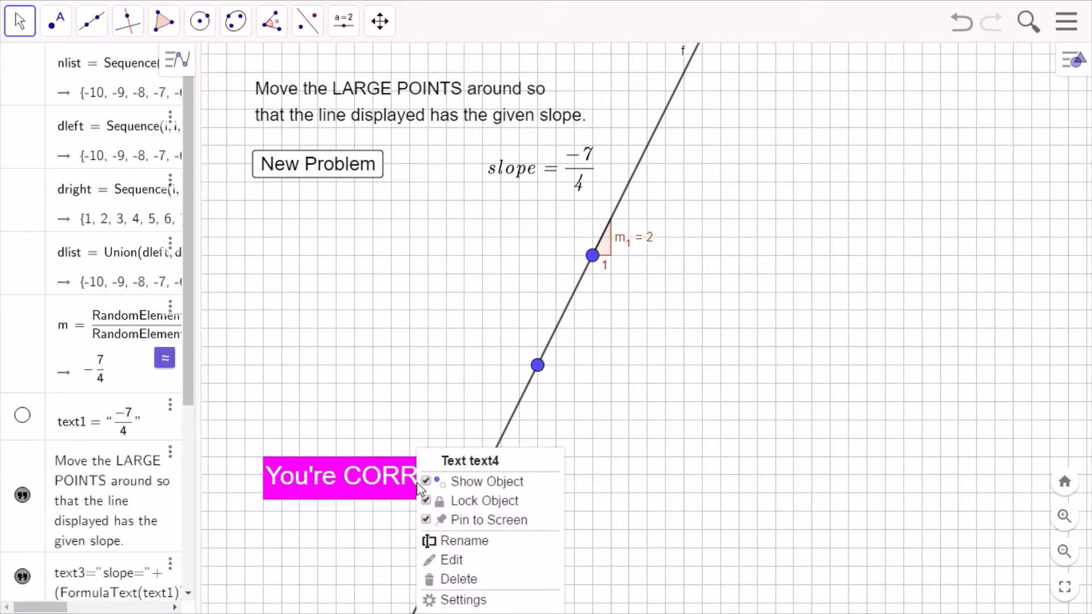
{"action": "left_click", "coordinate": [445, 601]}
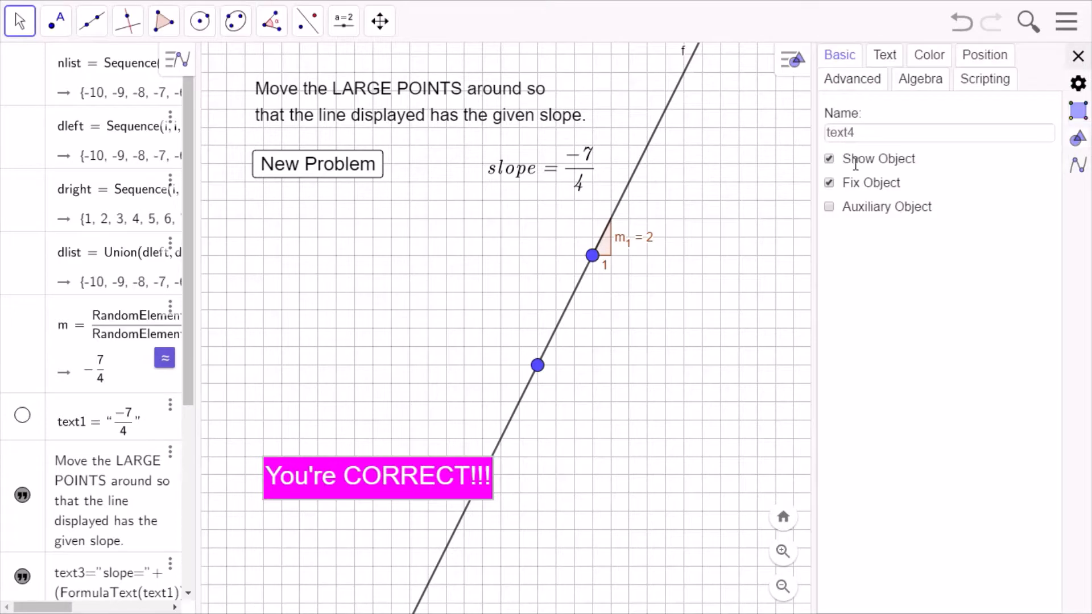
{"action": "left_click", "coordinate": [857, 82]}
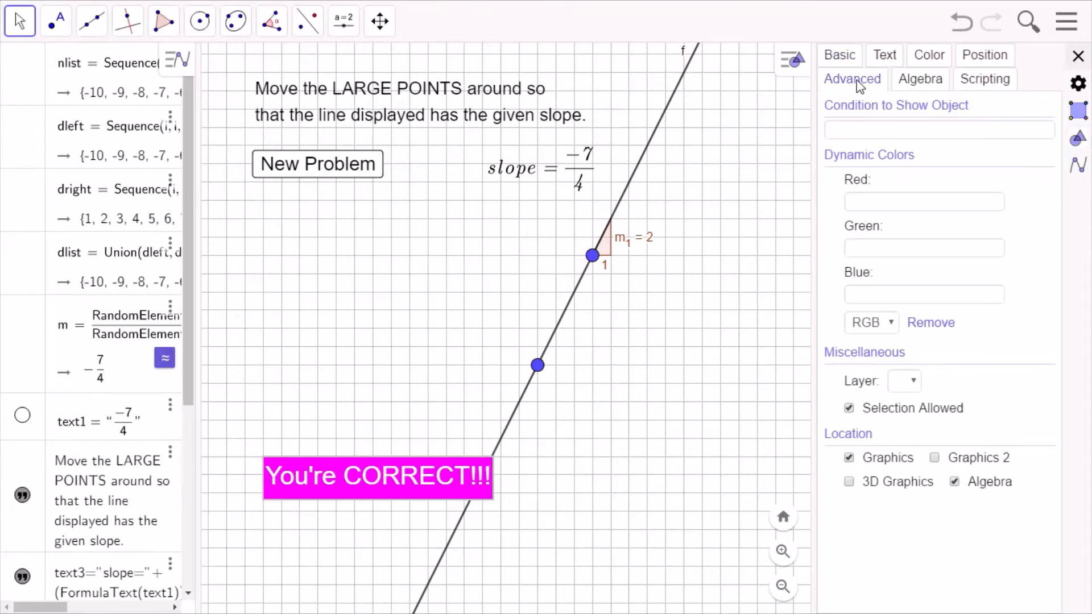
{"action": "left_click", "coordinate": [896, 133]}
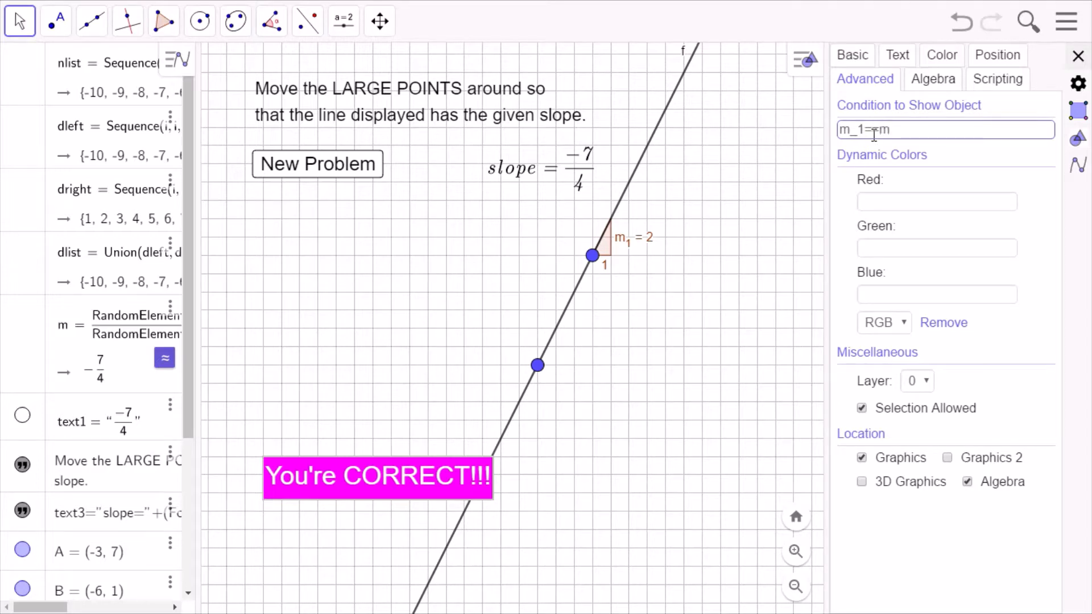
{"action": "key", "text": "Return"}
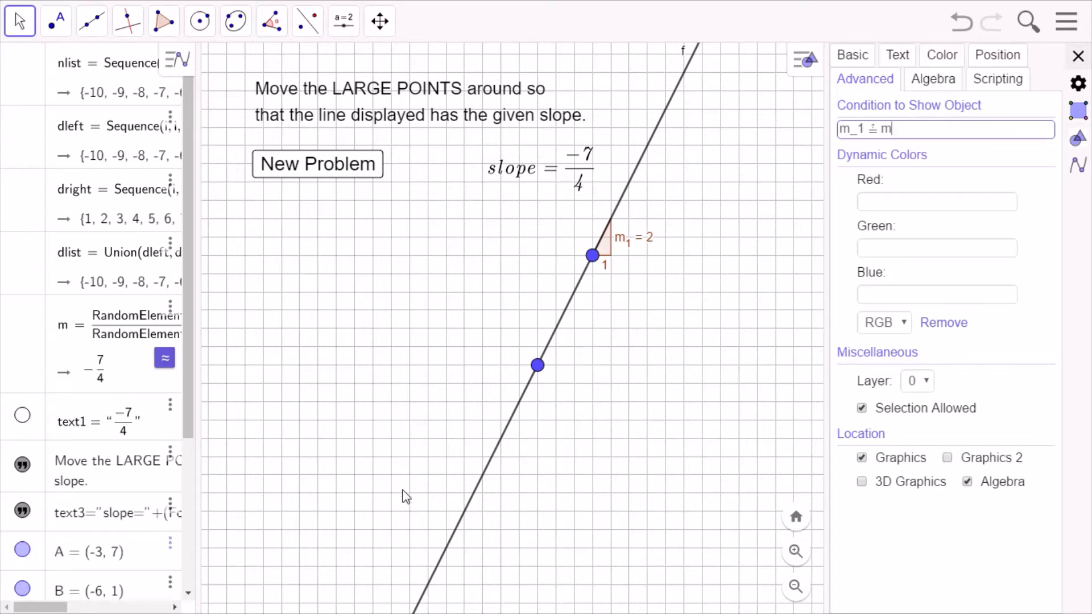
{"action": "left_click", "coordinate": [1072, 314]}
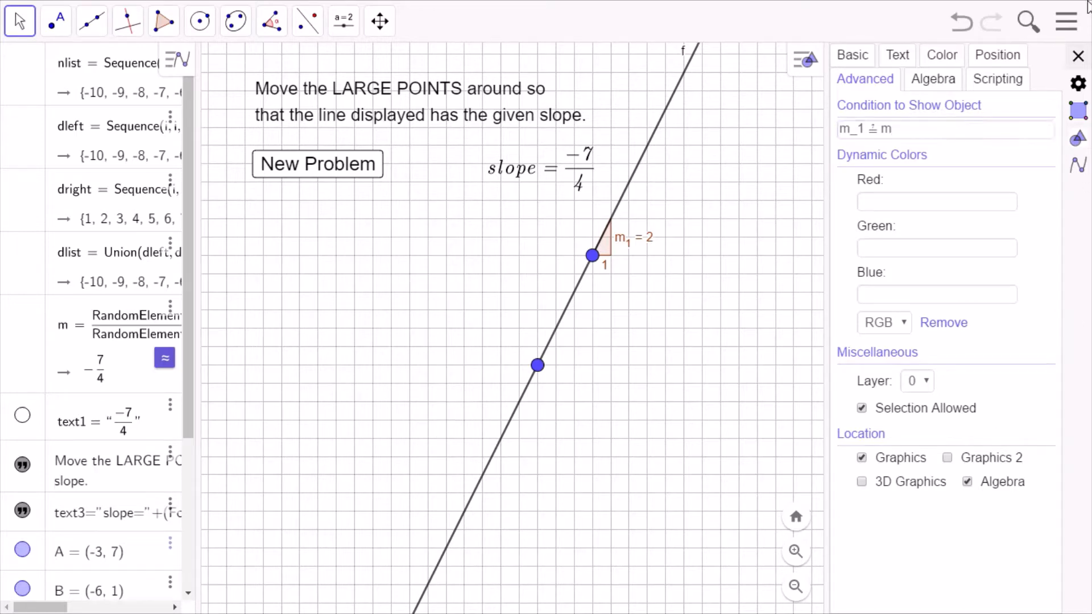
{"action": "left_click", "coordinate": [1079, 58]}
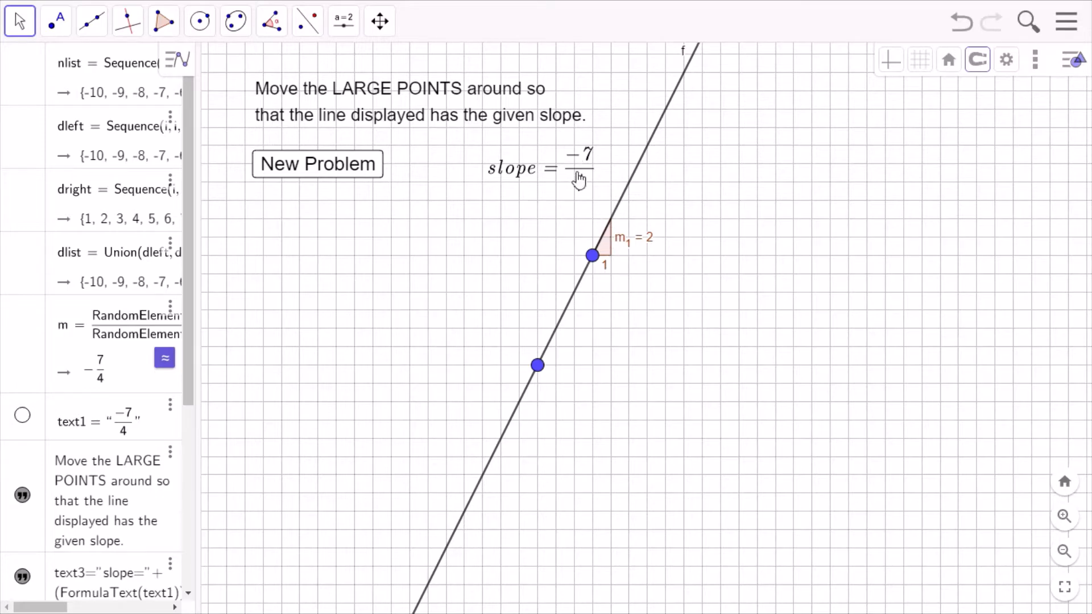
- Move point B to (-3, 1) and point A to (1, -6) so the line matches the given slope of -7/4
{"action": "left_click_drag", "start_coordinate": [537, 367], "coordinate": [592, 367]}
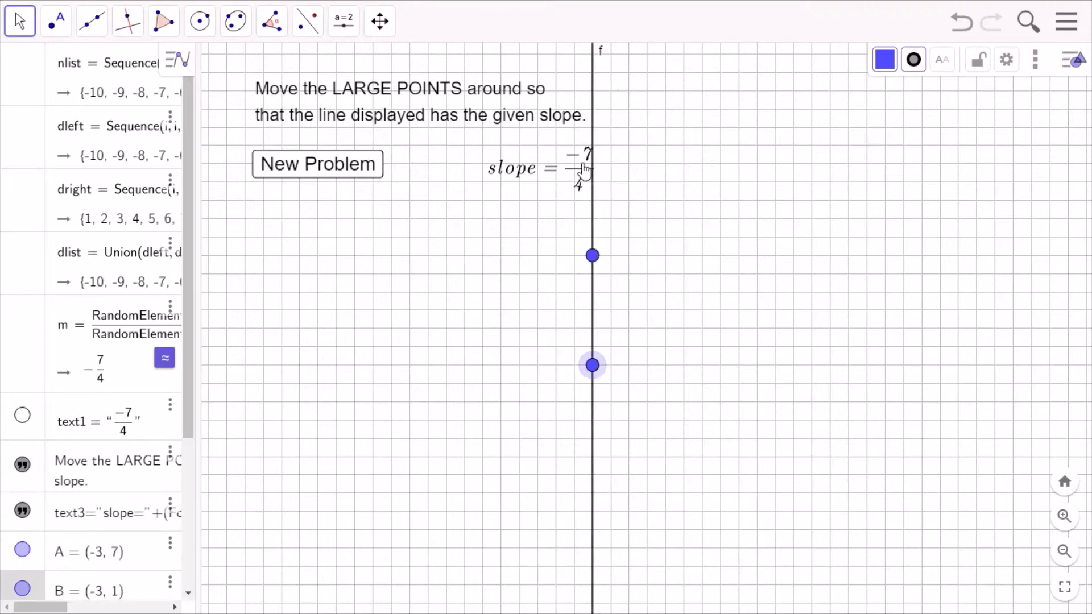
{"action": "left_click_drag", "start_coordinate": [592, 255], "coordinate": [594, 367]}
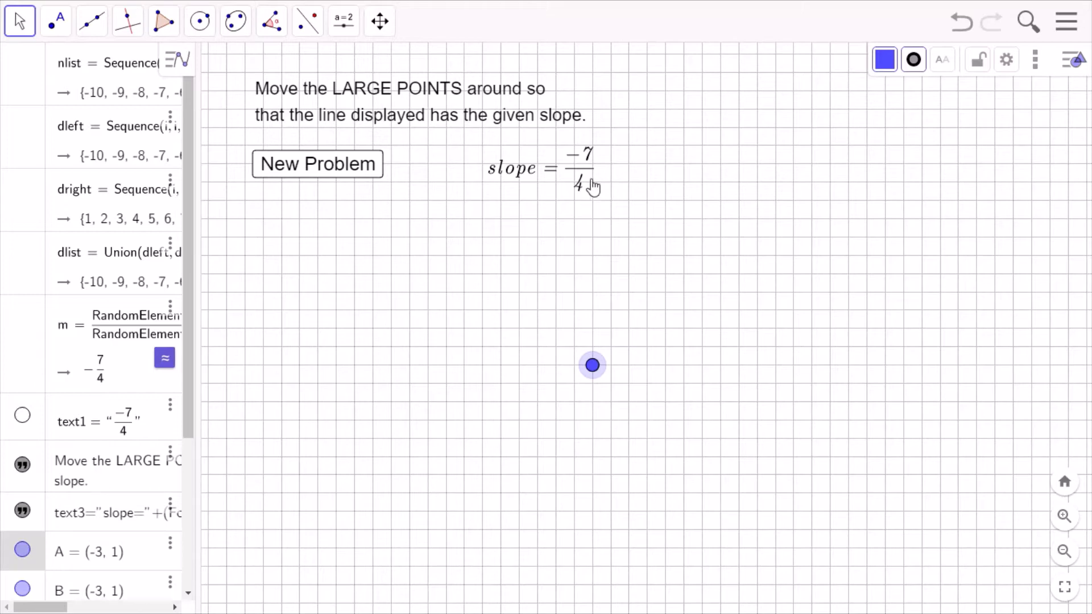
{"action": "left_click_drag", "start_coordinate": [593, 373], "coordinate": [598, 494]}
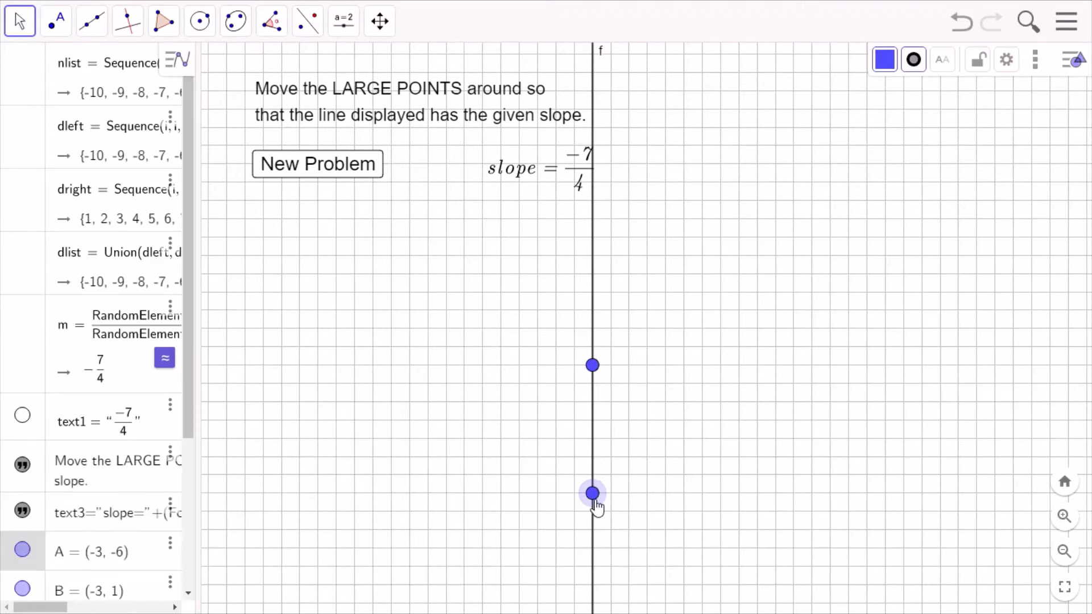
{"action": "left_click_drag", "start_coordinate": [595, 505], "coordinate": [666, 493]}
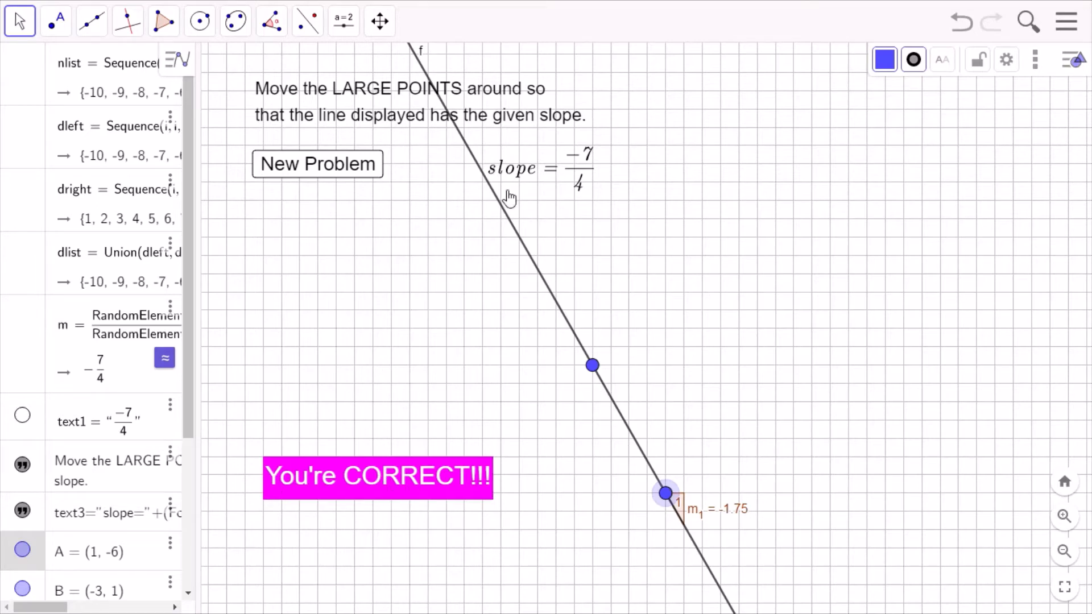
- Hide the m_1 slope triangle in the graphics view and collapse the Algebra view so the graphics view fills the window
{"action": "right_click", "coordinate": [683, 508]}
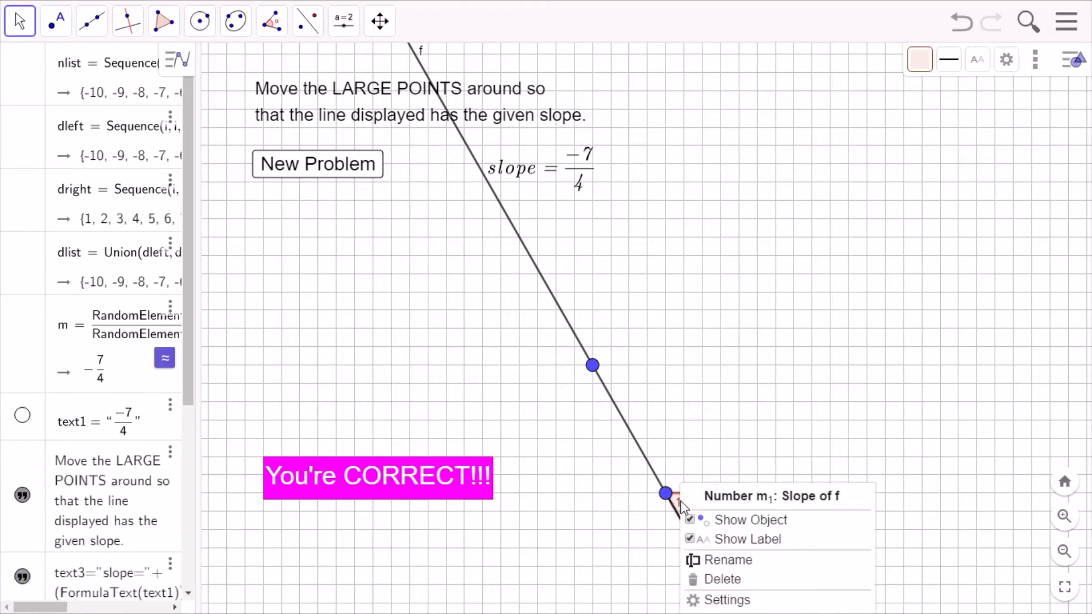
{"action": "left_click", "coordinate": [694, 535]}
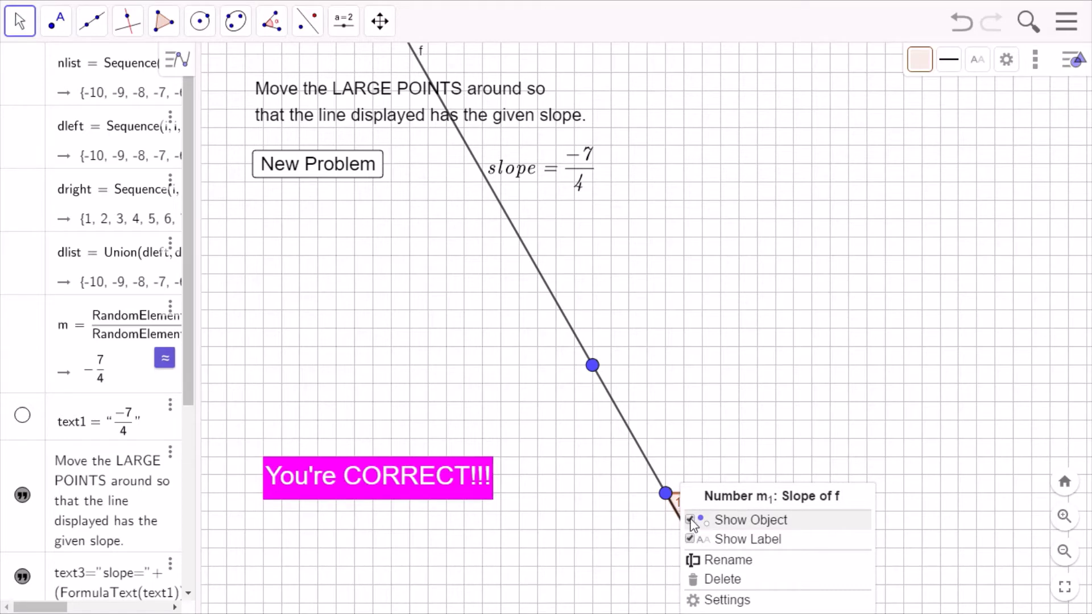
{"action": "left_click", "coordinate": [692, 522]}
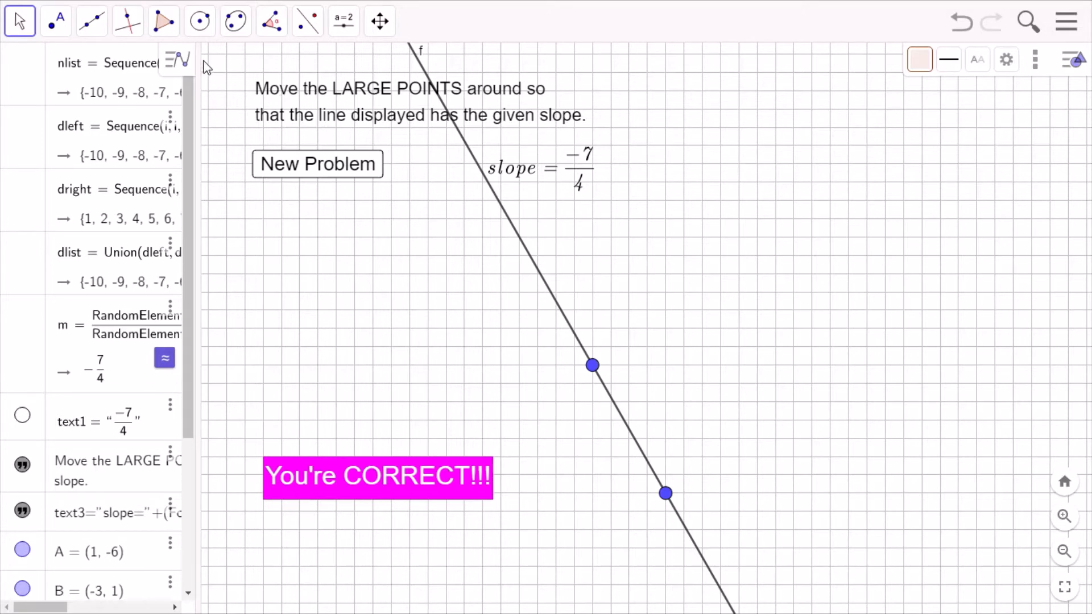
{"action": "left_click_drag", "start_coordinate": [205, 67], "coordinate": [3, 90]}
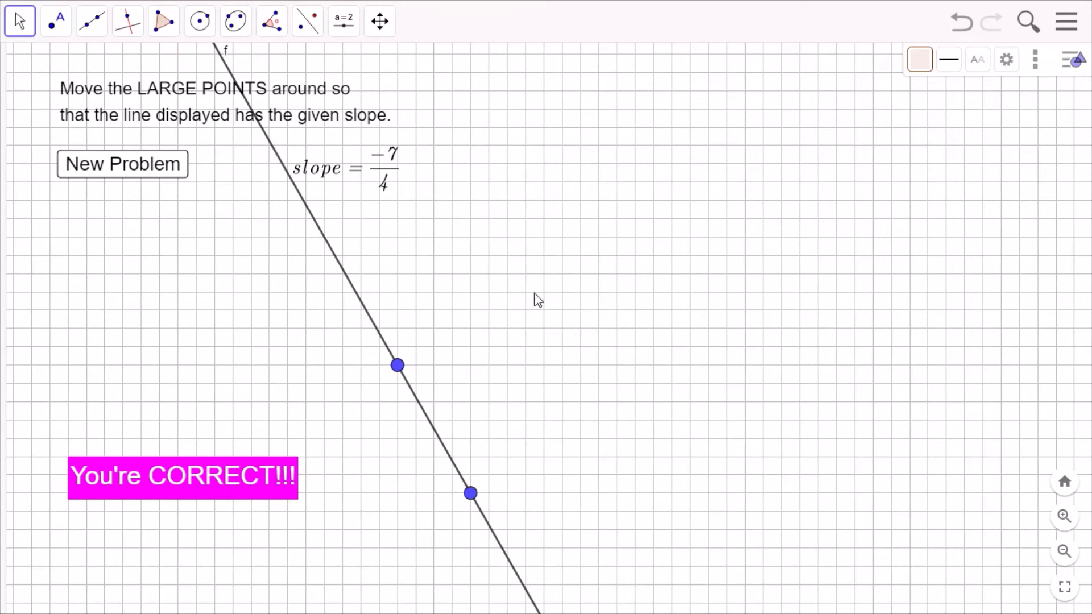
- Test two new problems by moving the lower large point so the line matches slope -7, and for the second, slope -9/5
{"action": "left_click", "coordinate": [102, 163]}
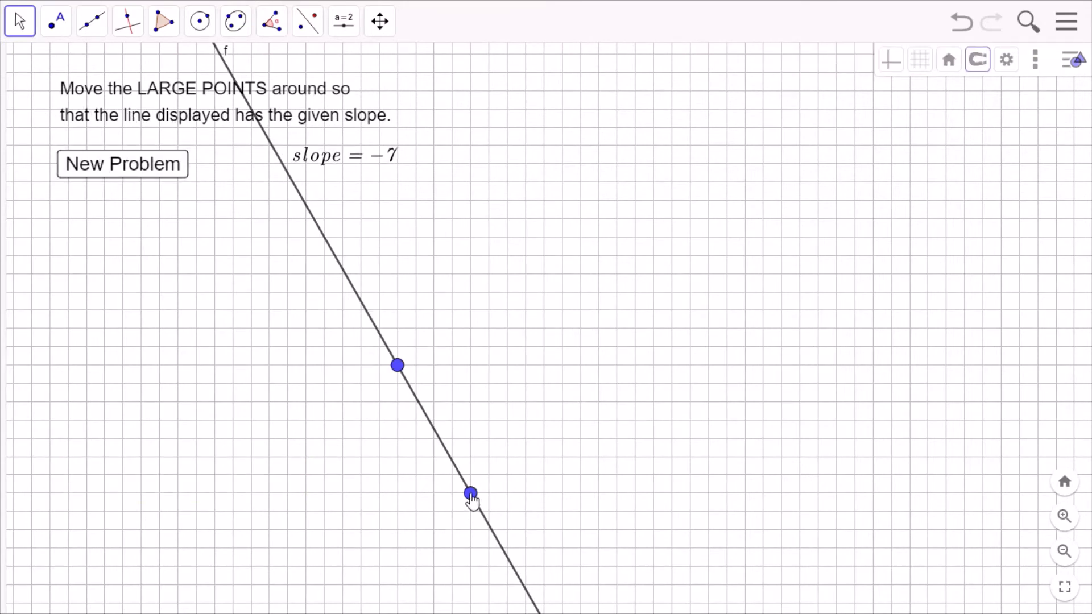
{"action": "left_click_drag", "start_coordinate": [469, 499], "coordinate": [415, 492]}
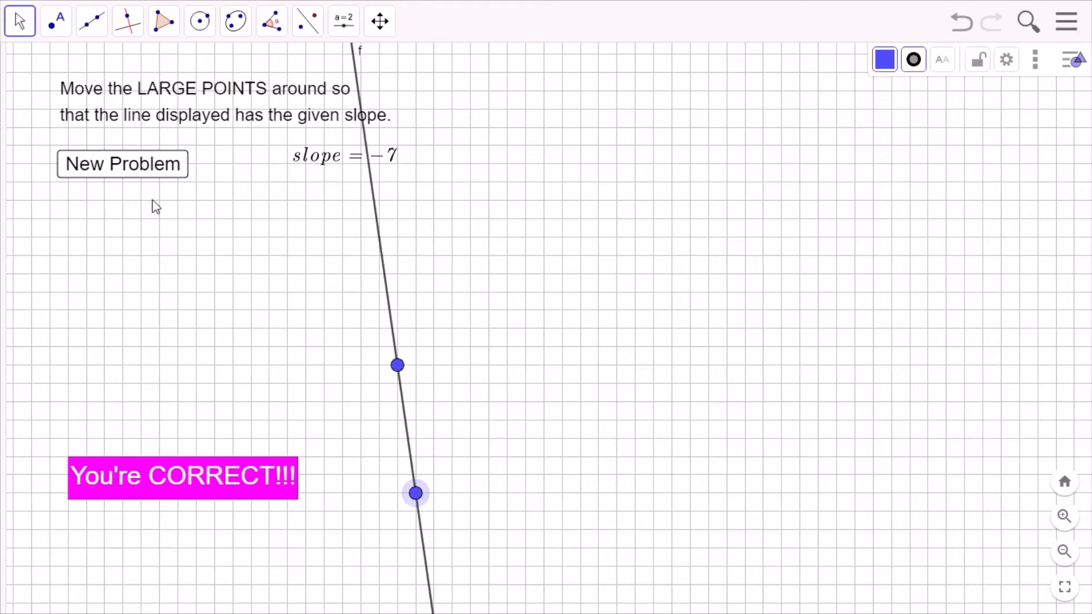
{"action": "left_click", "coordinate": [120, 166]}
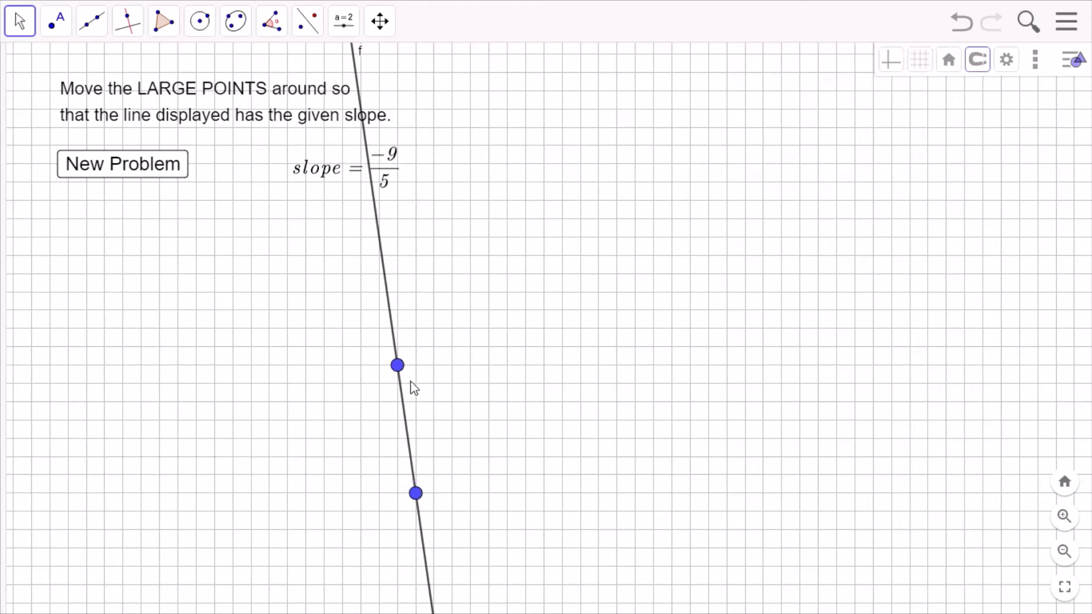
{"action": "left_click_drag", "start_coordinate": [415, 499], "coordinate": [400, 530]}
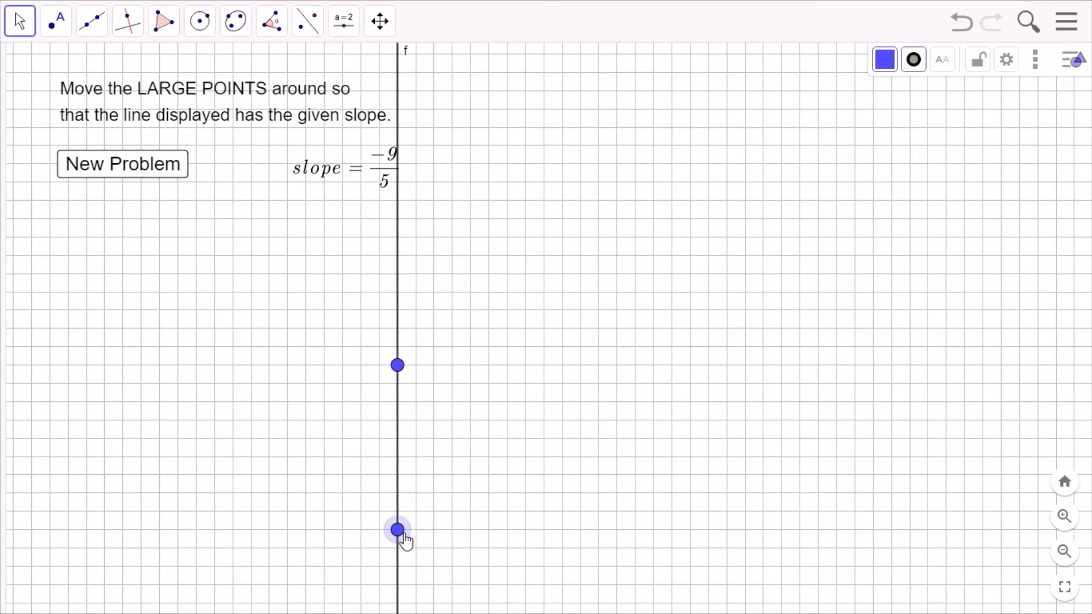
{"action": "left_click_drag", "start_coordinate": [402, 534], "coordinate": [489, 545]}
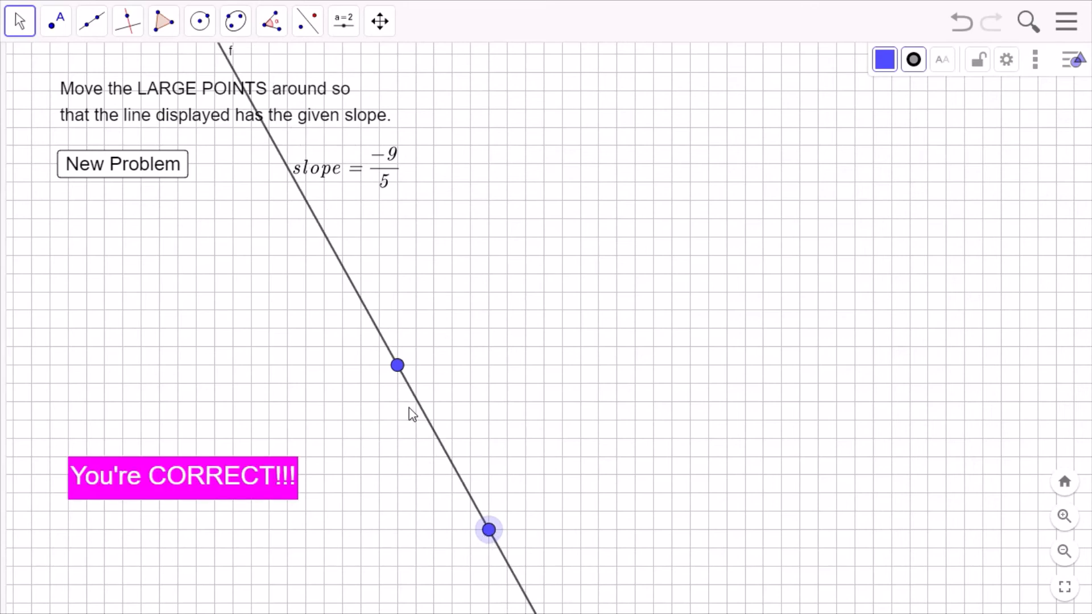